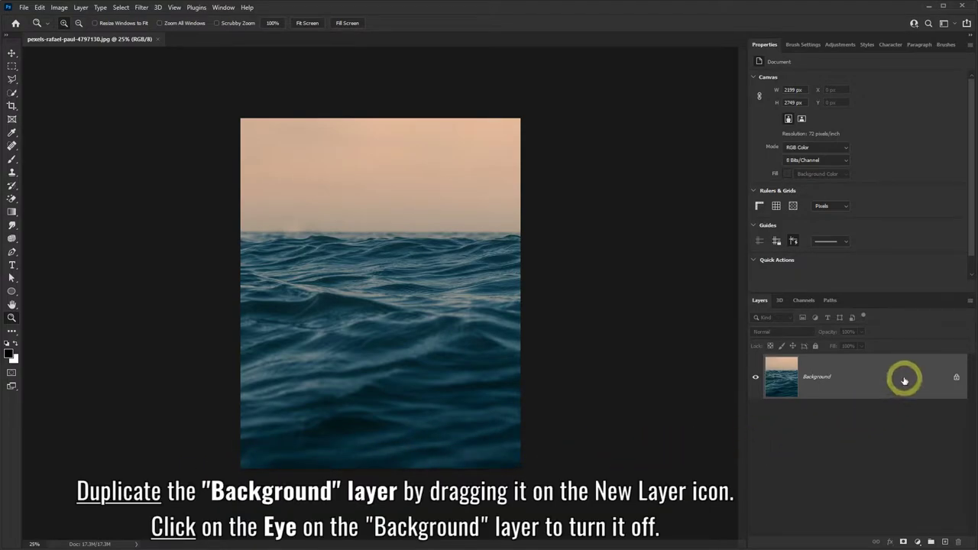
Step: Duplicate the Background layer into Background copy and hide the original Background layer
left_click_drag(897, 379, 946, 542)
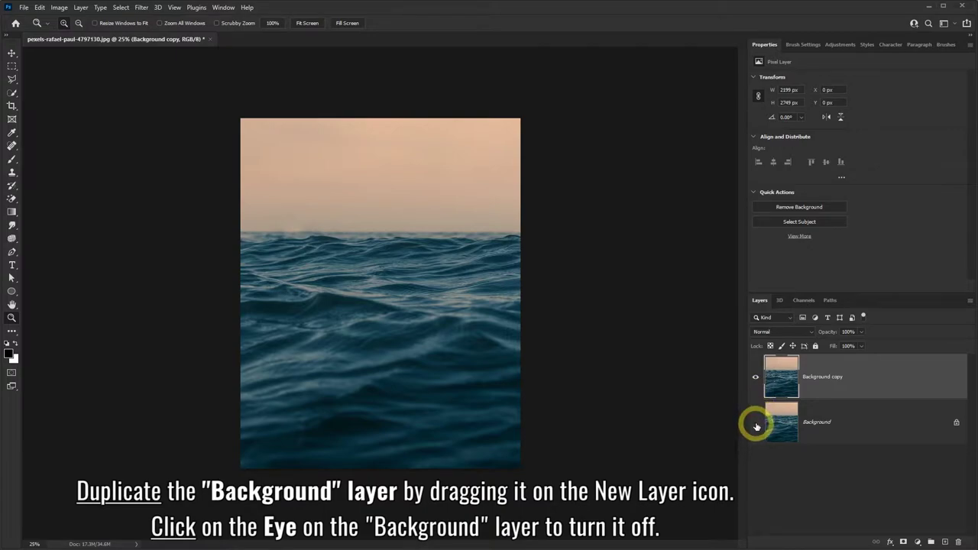
left_click(755, 422)
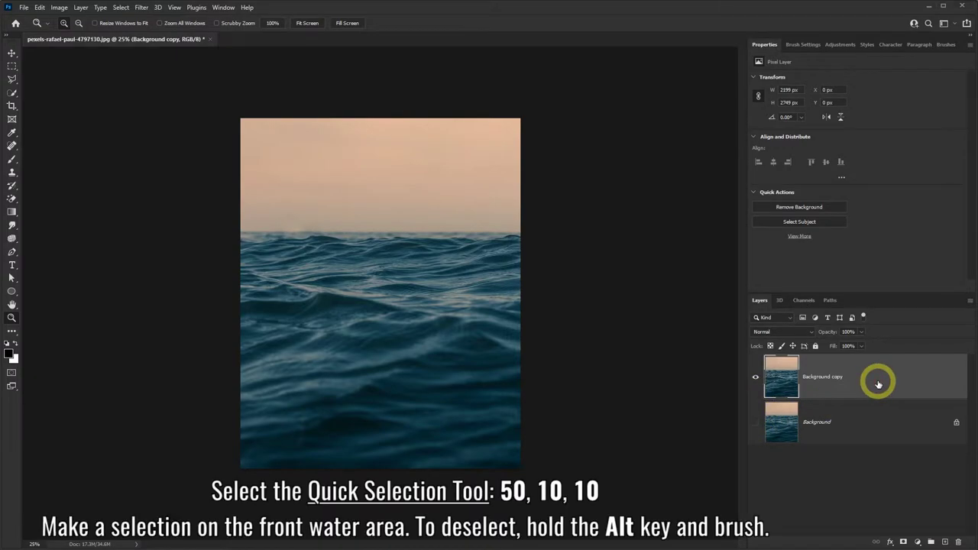
Step: Choose the Quick Selection Tool with size 50, hardness 10 and spacing 10
left_click(11, 94)
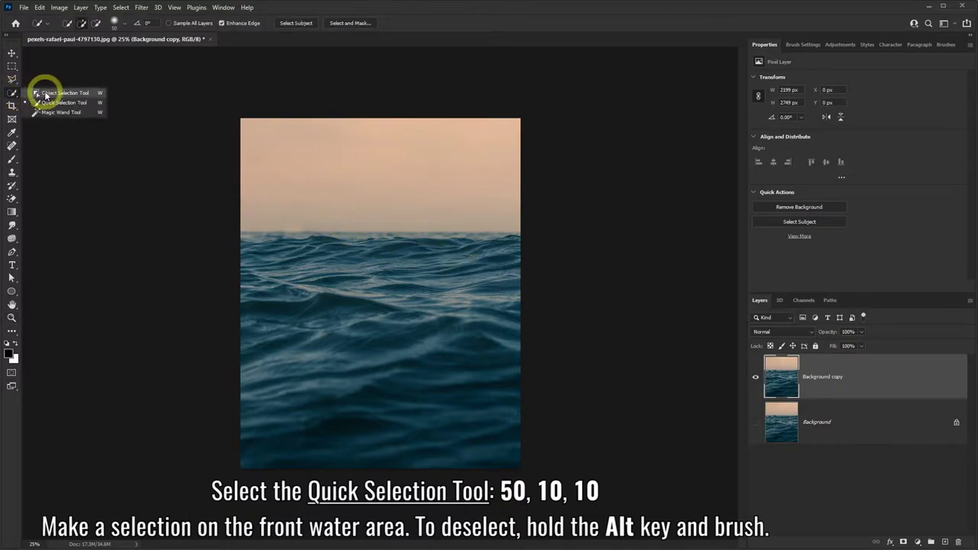
left_click(67, 104)
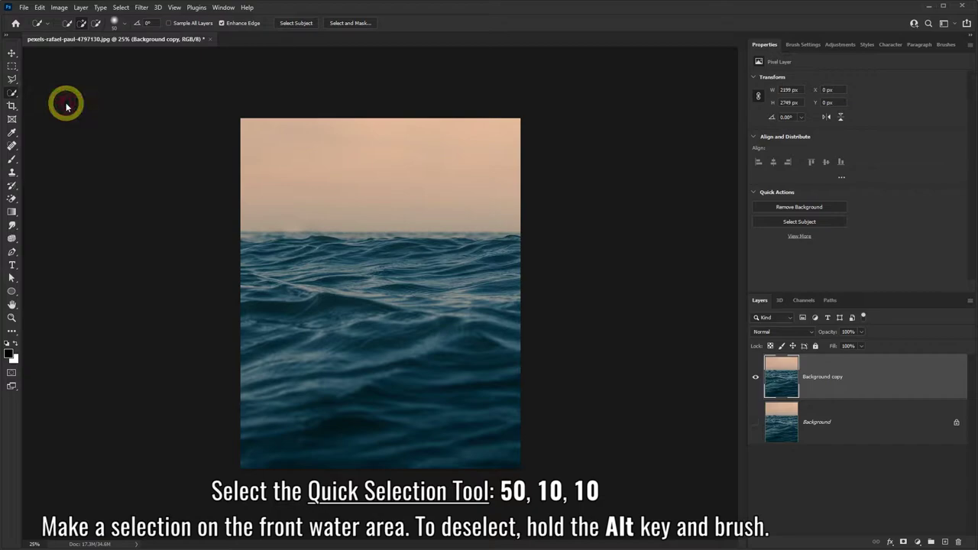
left_click(126, 25)
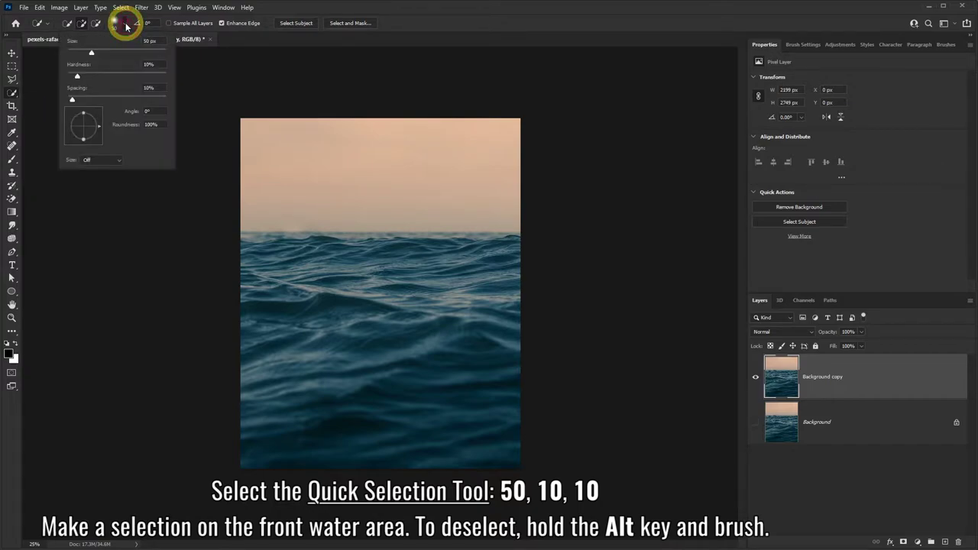
left_click(273, 11)
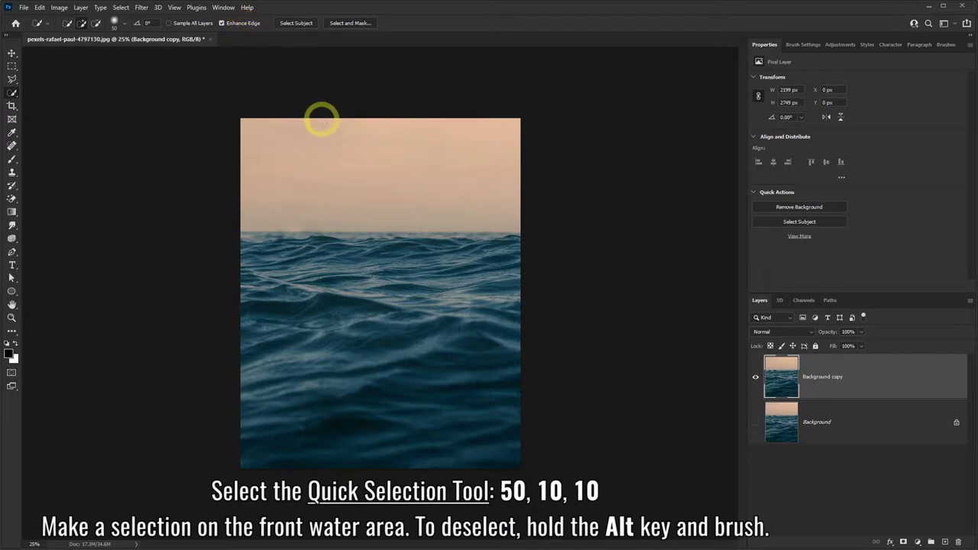
Step: Select the front water below the horizon, tightening the edge along the wave tops
mouse_move(514, 259)
left_mouse_down()
mouse_move(244, 258)
mouse_move(286, 375)
mouse_move(417, 441)
left_mouse_up()
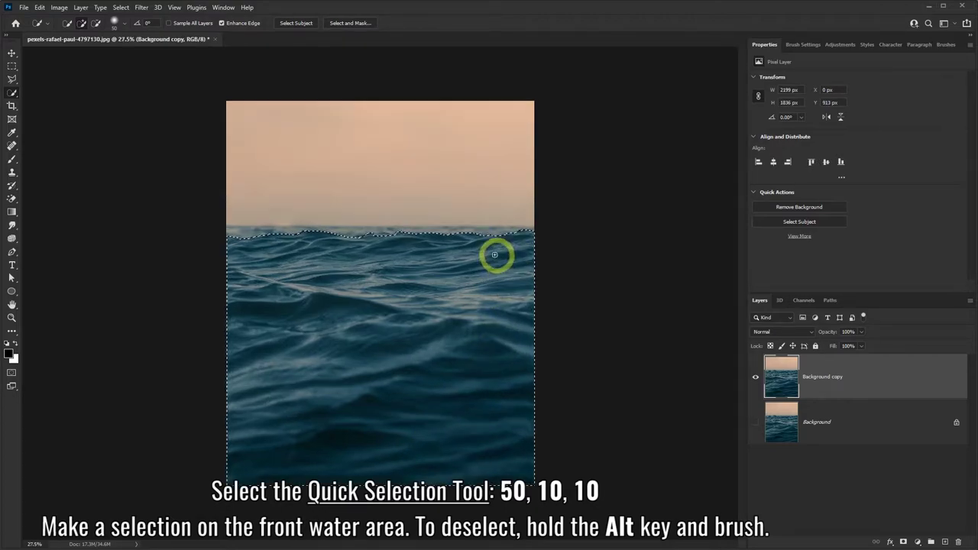
scroll(410, 214, "up", 3)
scroll(411, 215, "up", 5)
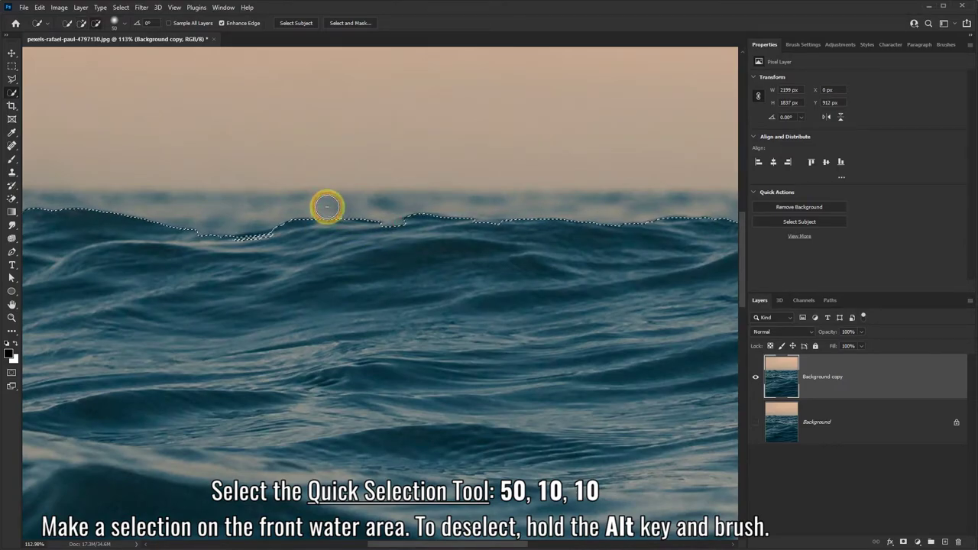
left_click_drag(349, 220, 443, 513)
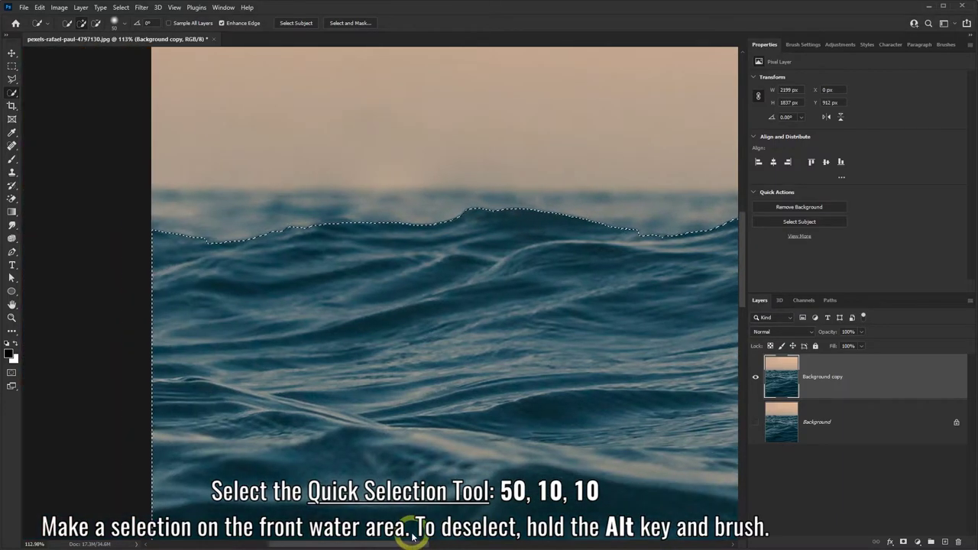
left_click_drag(402, 540, 519, 542)
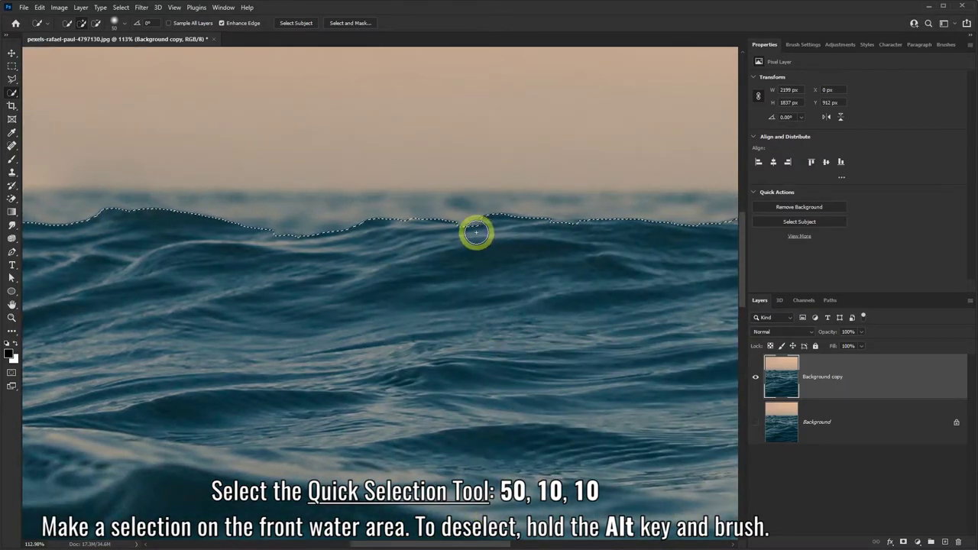
scroll(480, 314, "down", 6)
scroll(476, 317, "down", 1)
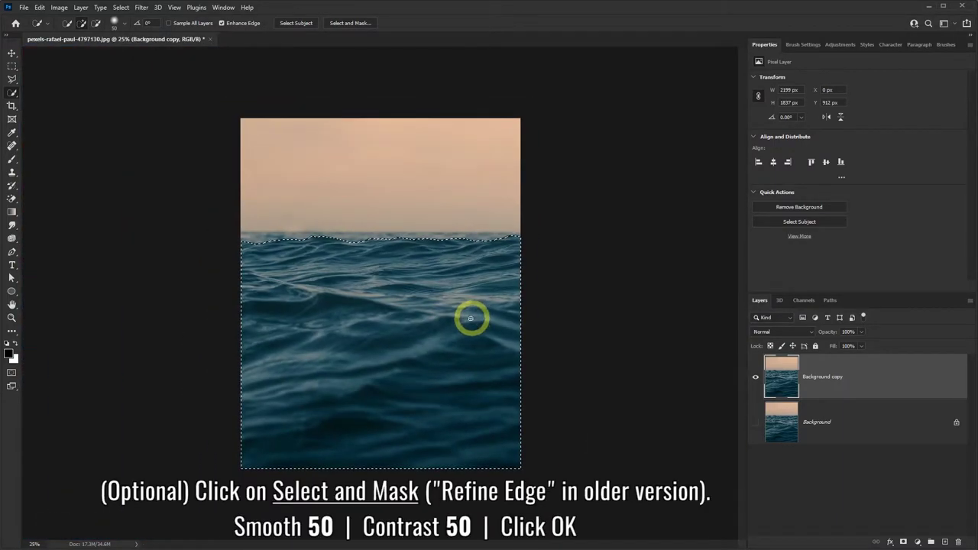
Step: Refine the water selection in Select and Mask with Smooth 50 and Contrast 50
left_click(349, 24)
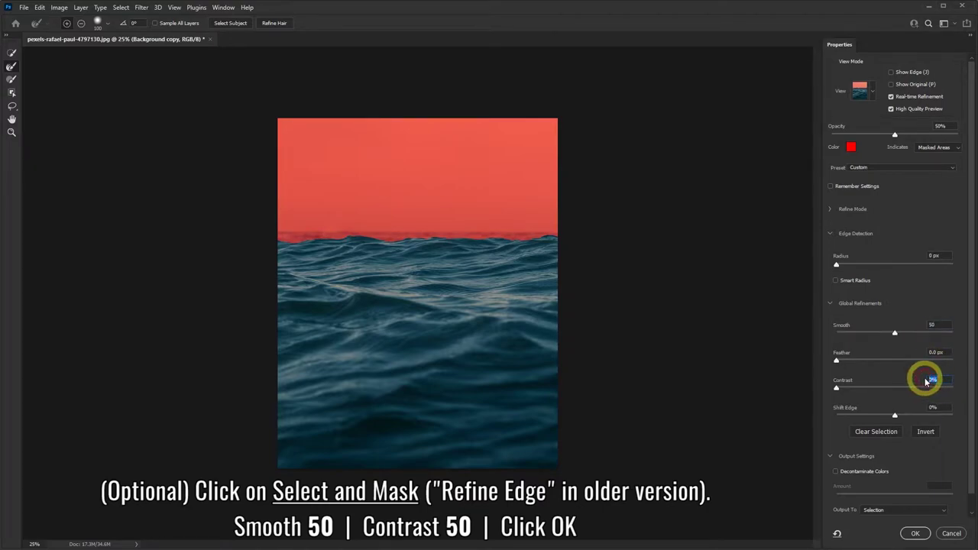
type("5")
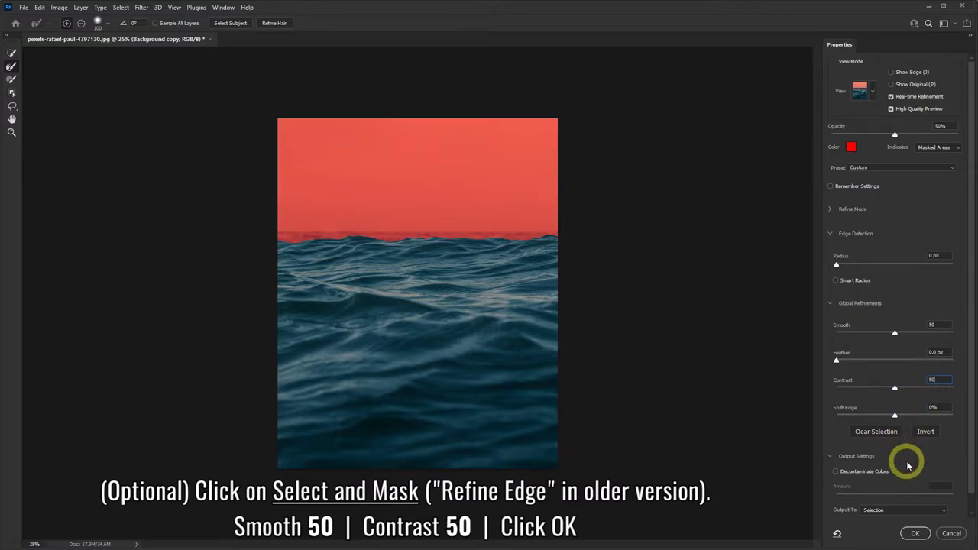
left_click(917, 534)
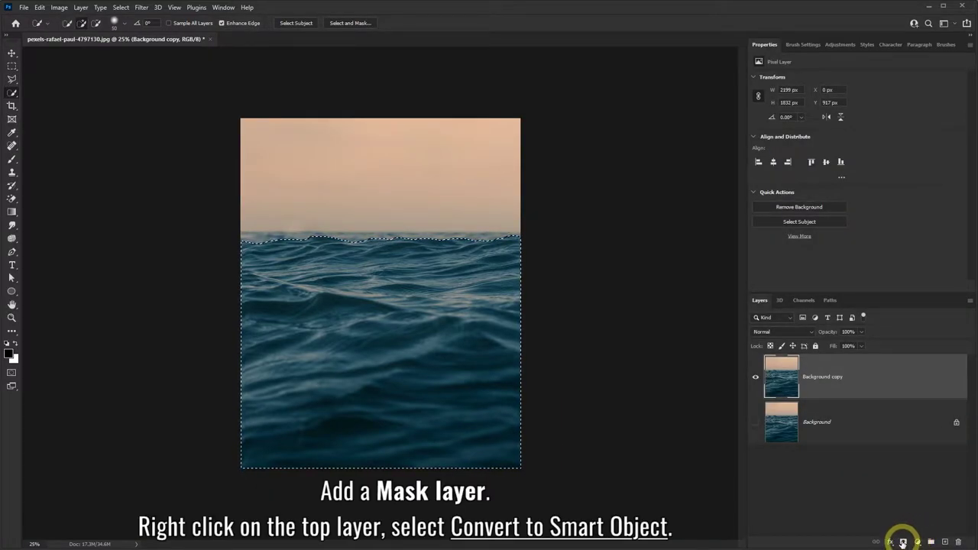
Step: Mask out the sky on Background copy and convert the layer to a Smart Object
left_click(903, 540)
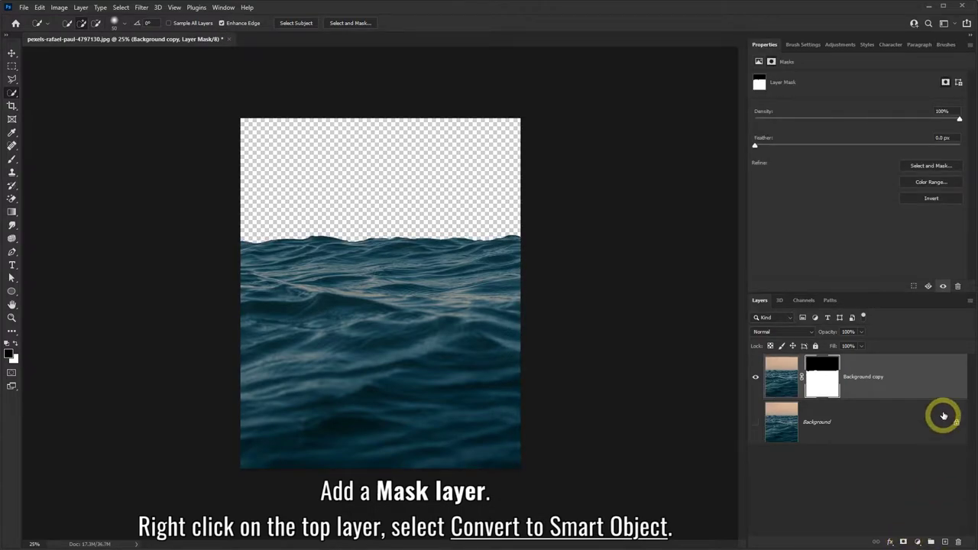
right_click(921, 374)
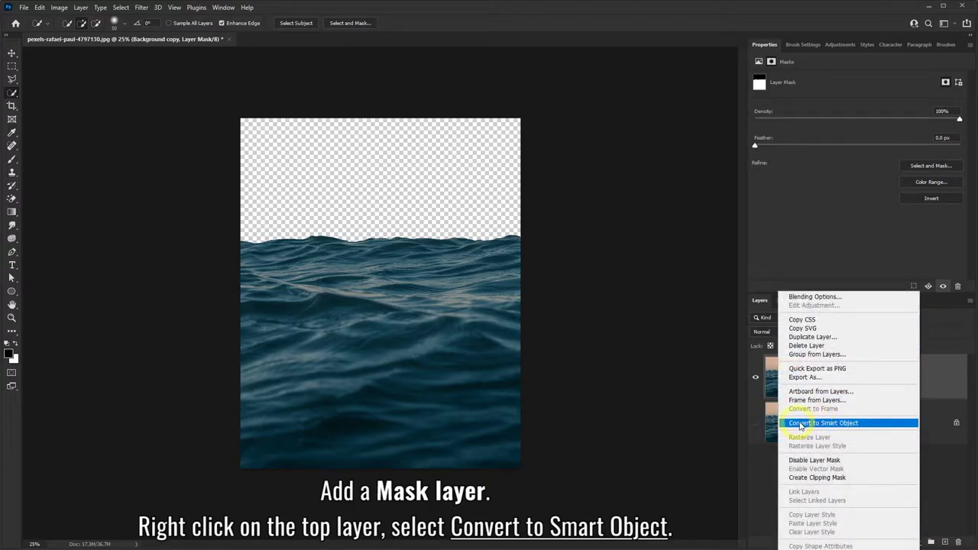
left_click(825, 424)
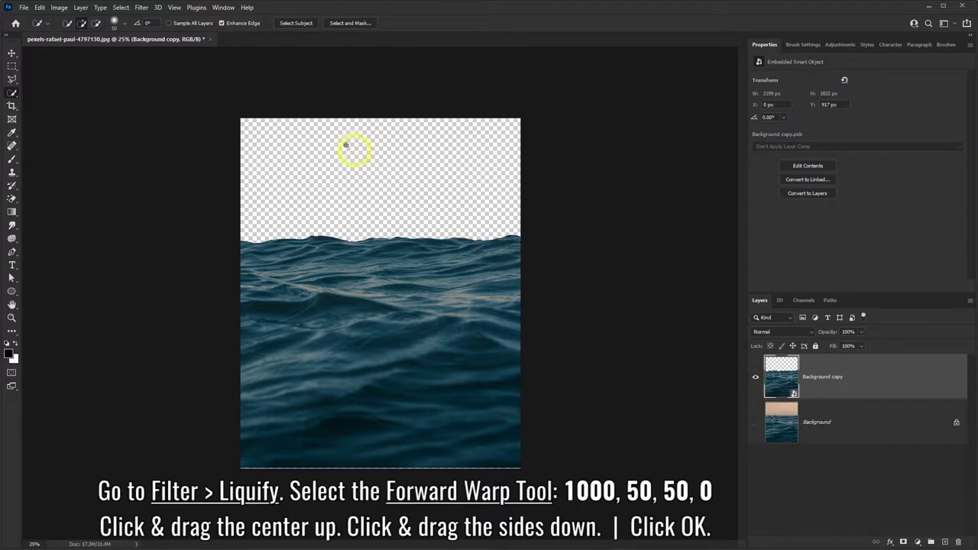
Step: Liquify the sea with a size-1000 Forward Warp, raising the centre crest and lowering both sides
left_click(142, 7)
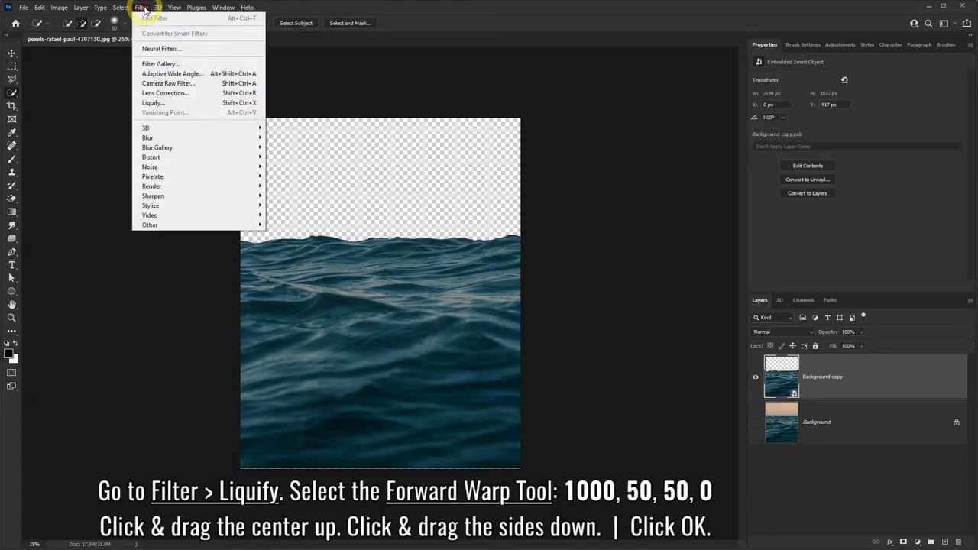
left_click(159, 104)
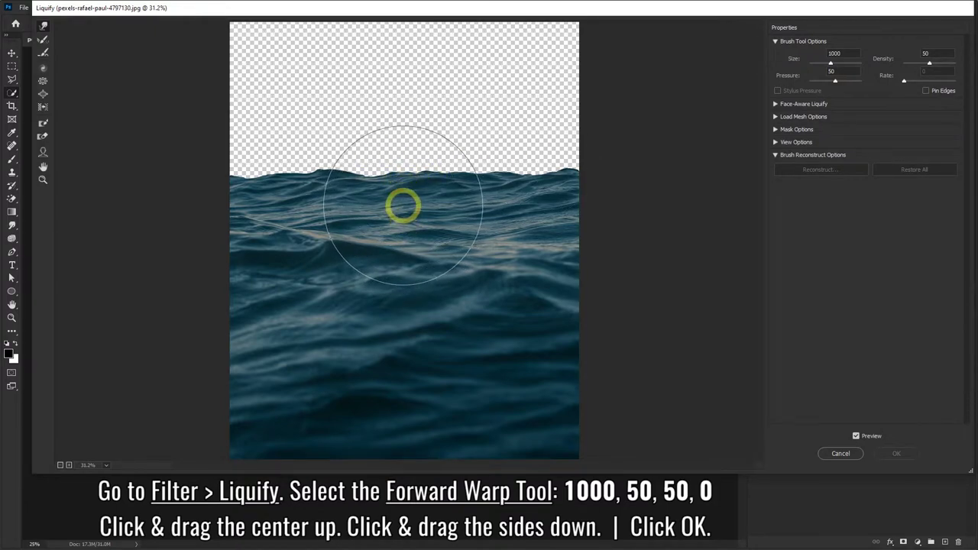
left_click_drag(404, 205, 403, 168)
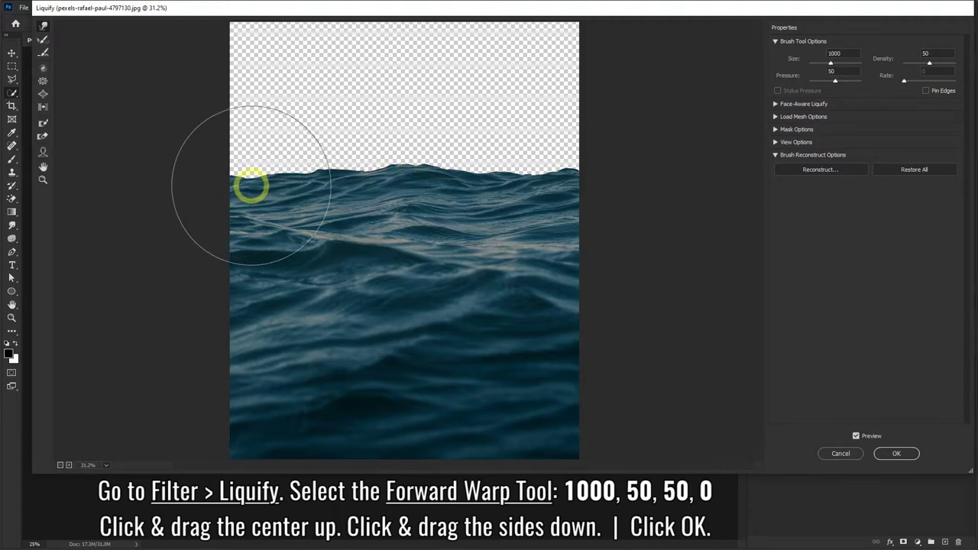
mouse_move(252, 181)
left_mouse_down()
mouse_move(248, 193)
mouse_move(234, 185)
mouse_move(230, 197)
left_mouse_up()
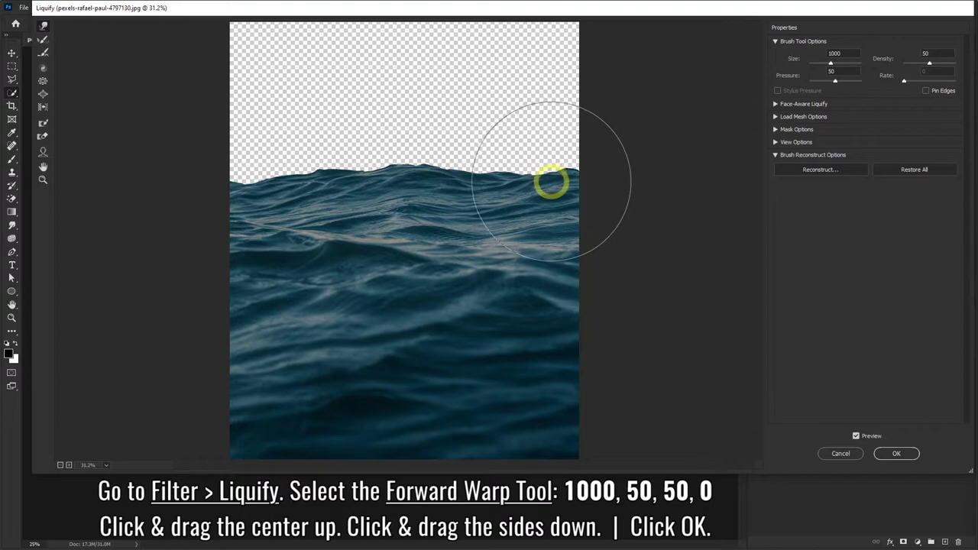
left_click_drag(550, 181, 565, 221)
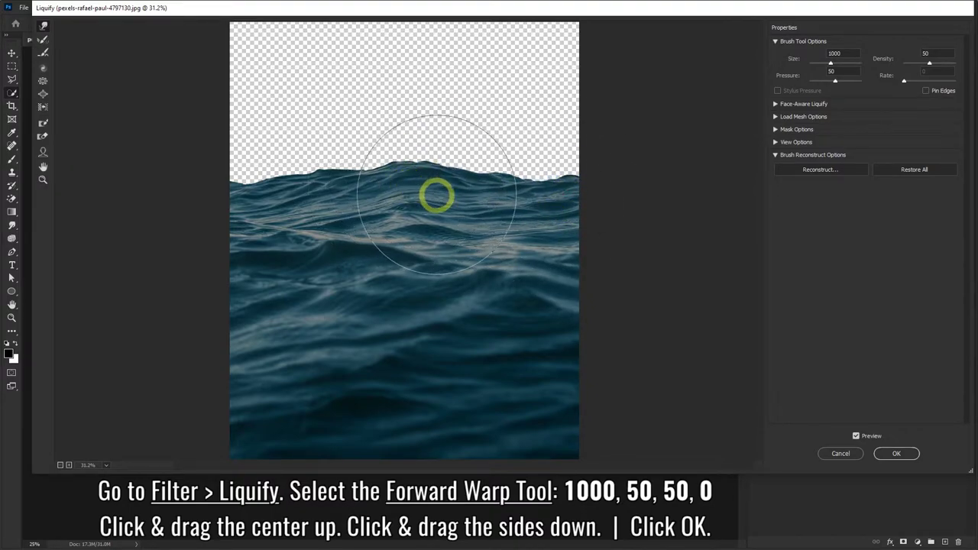
mouse_move(435, 194)
left_mouse_down()
mouse_move(415, 167)
mouse_move(372, 186)
left_mouse_up()
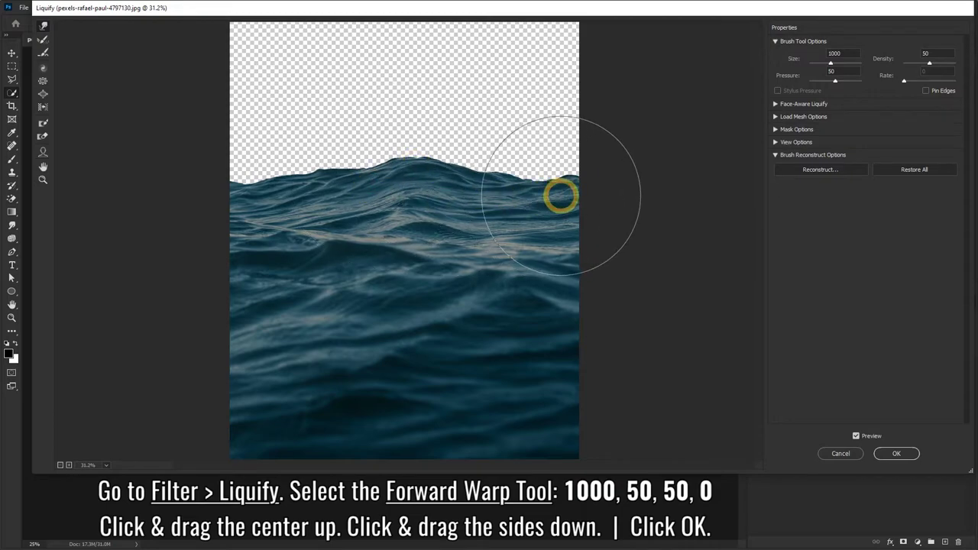
left_click_drag(558, 191, 563, 203)
left_click_drag(246, 196, 236, 203)
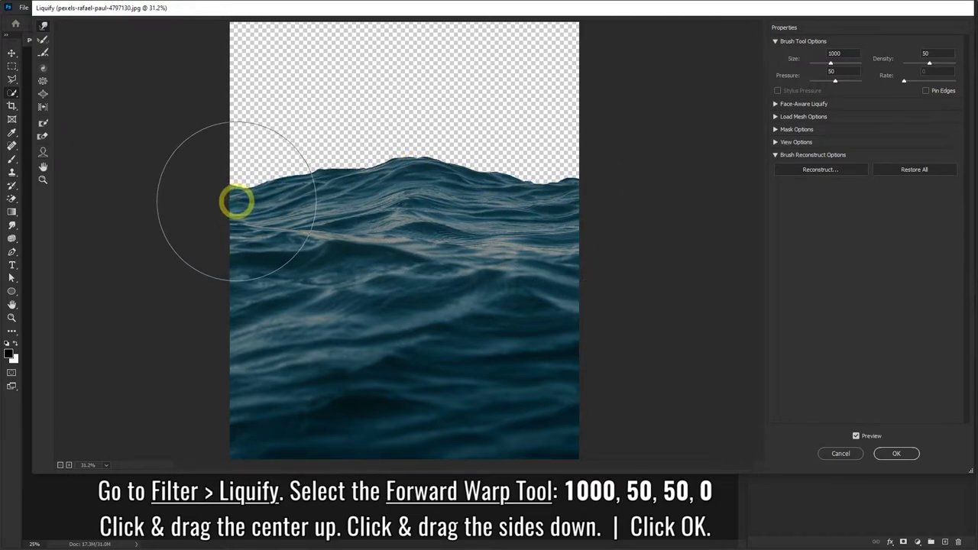
mouse_move(430, 198)
left_mouse_down()
mouse_move(433, 171)
mouse_move(392, 179)
left_mouse_up()
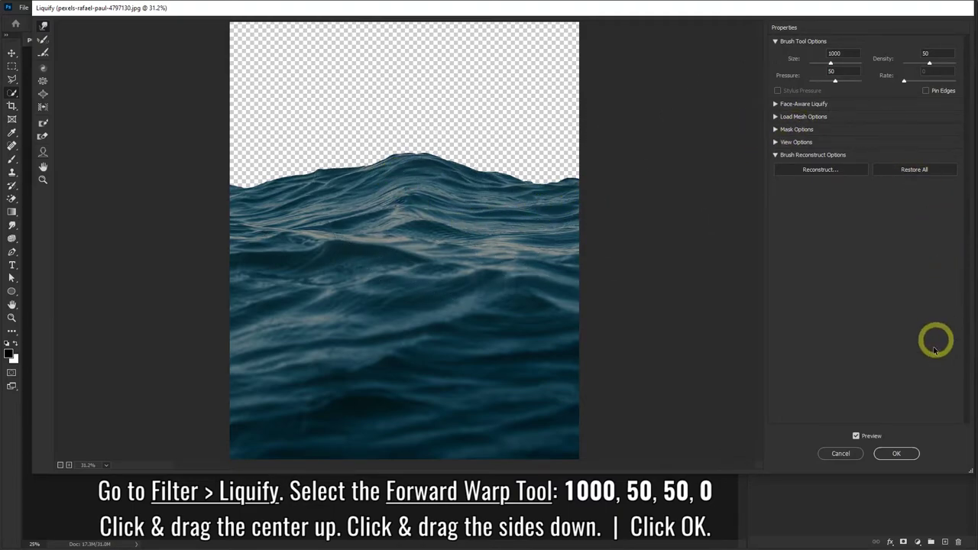
left_click(896, 453)
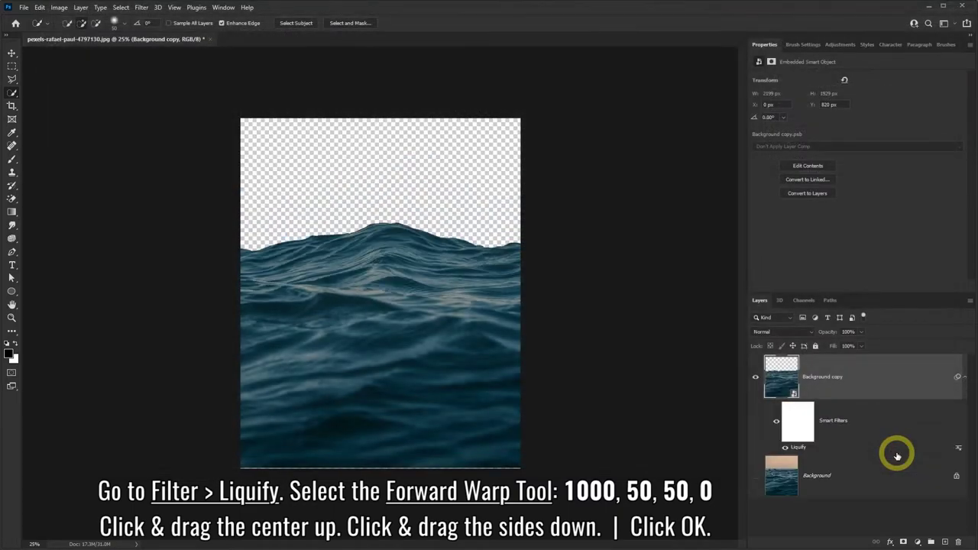
Step: Add a layer mask and set a black Brush: 50 px, 100% hardness, 30% smoothing
left_click(904, 541)
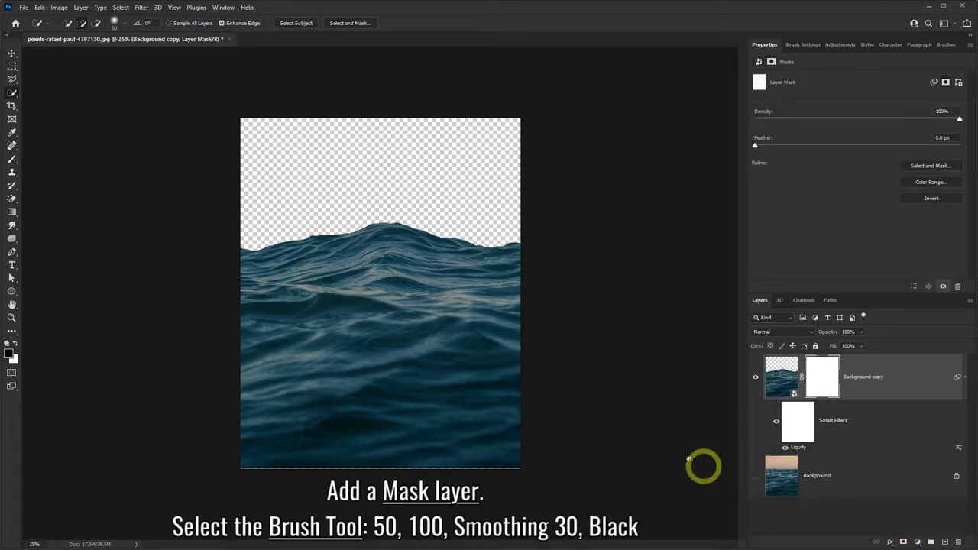
right_click(12, 161)
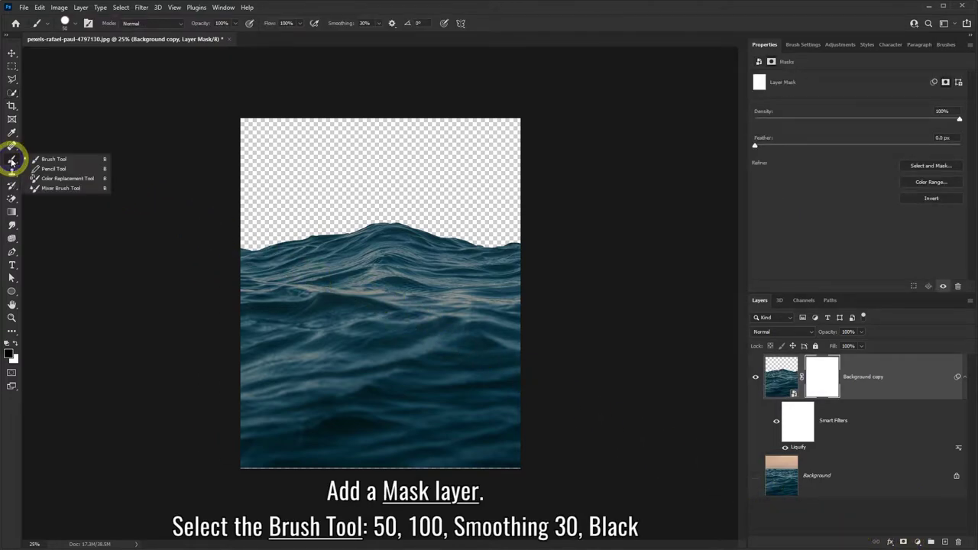
left_click(46, 159)
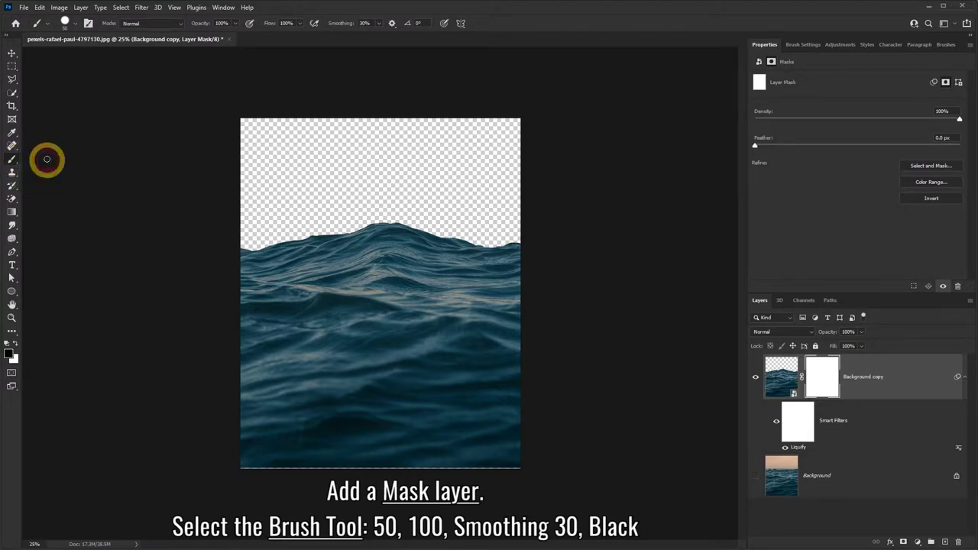
left_click(72, 25)
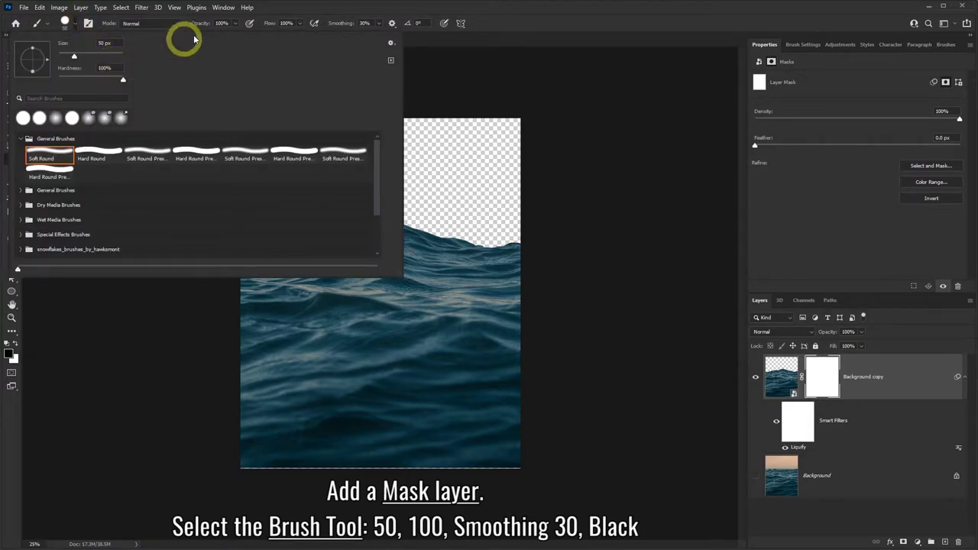
left_click(290, 8)
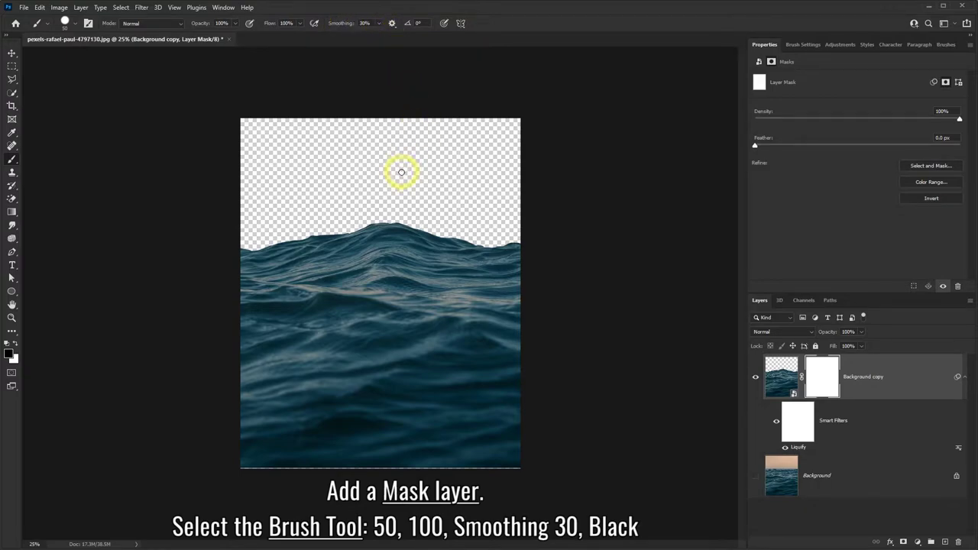
left_click(10, 351)
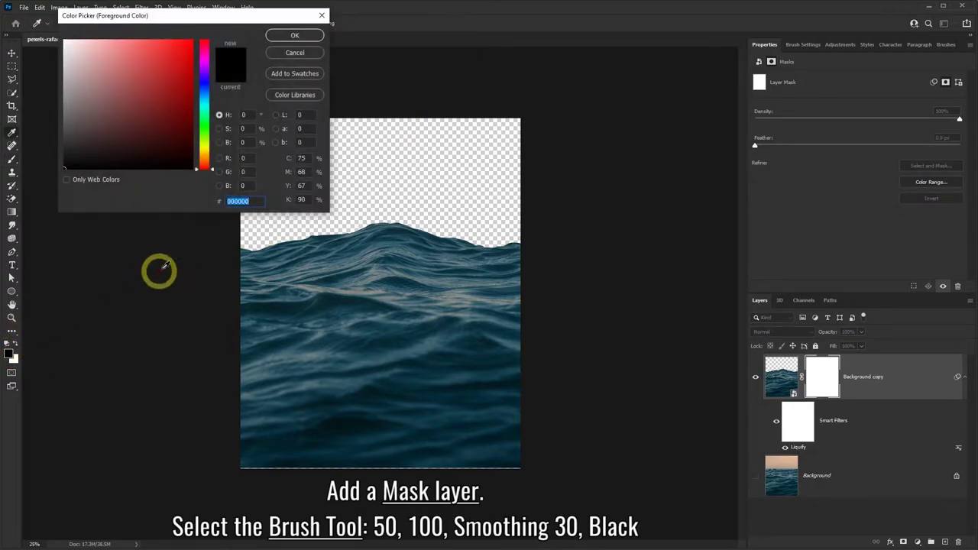
left_click(293, 36)
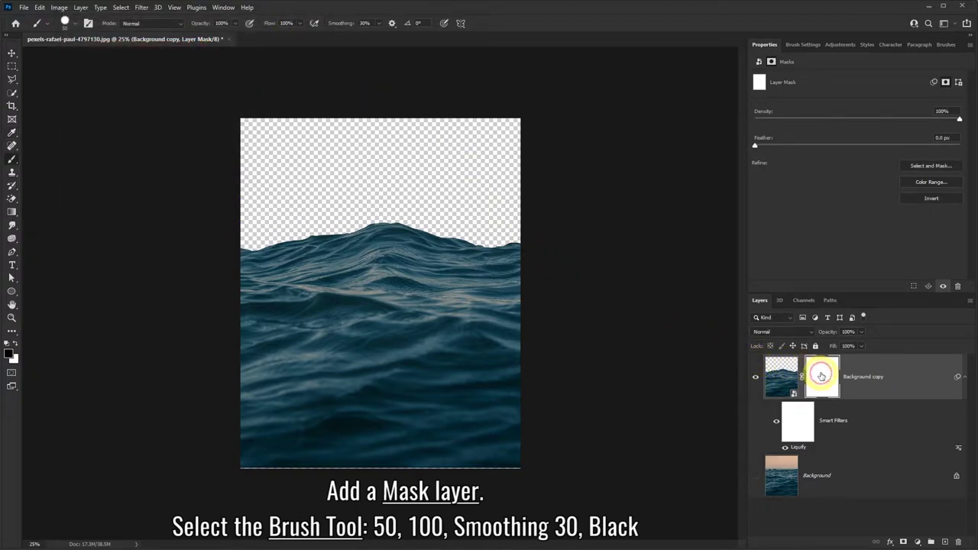
Step: Zoom in and paint black on the mask along the wave crest's top edge to clean it
scroll(539, 236, "up", 3)
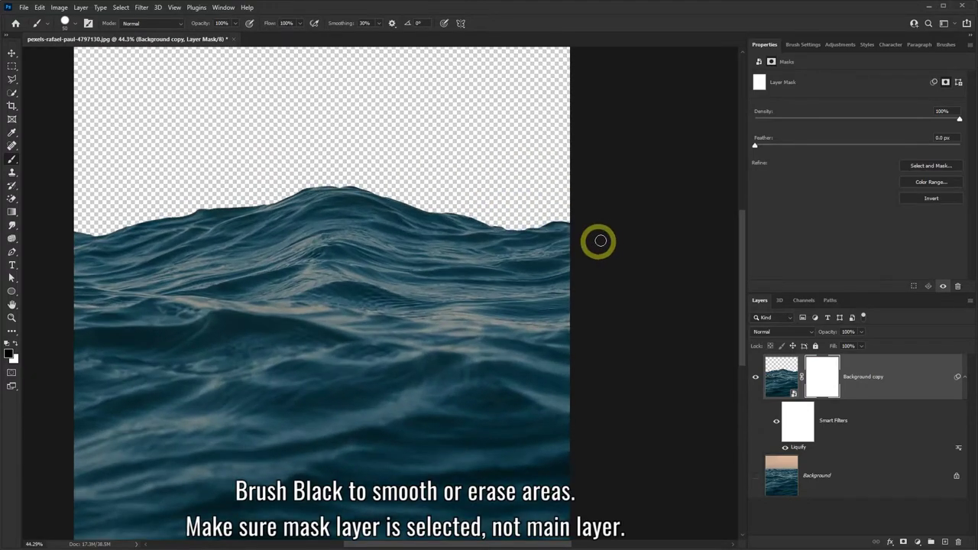
scroll(600, 241, "up", 2)
scroll(548, 203, "up", 2)
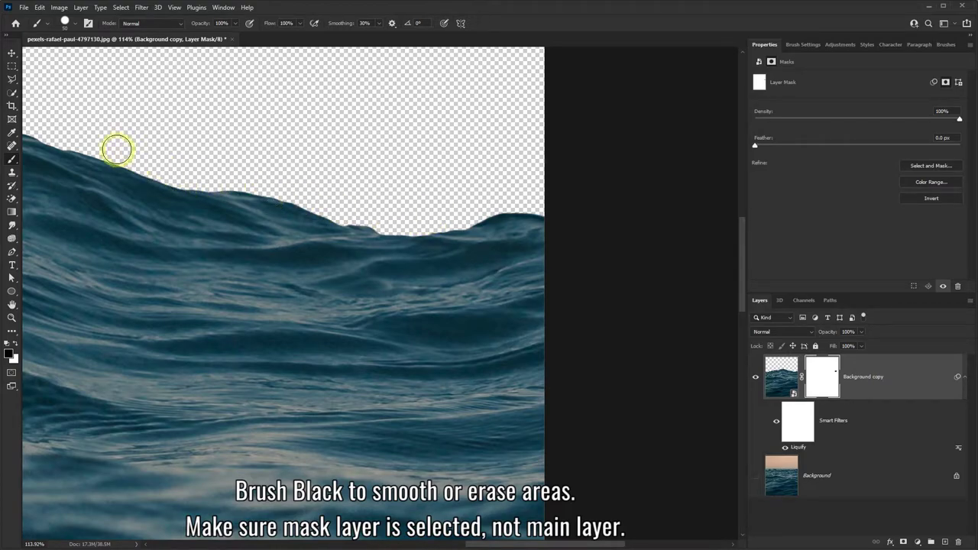
left_click_drag(359, 204, 394, 228)
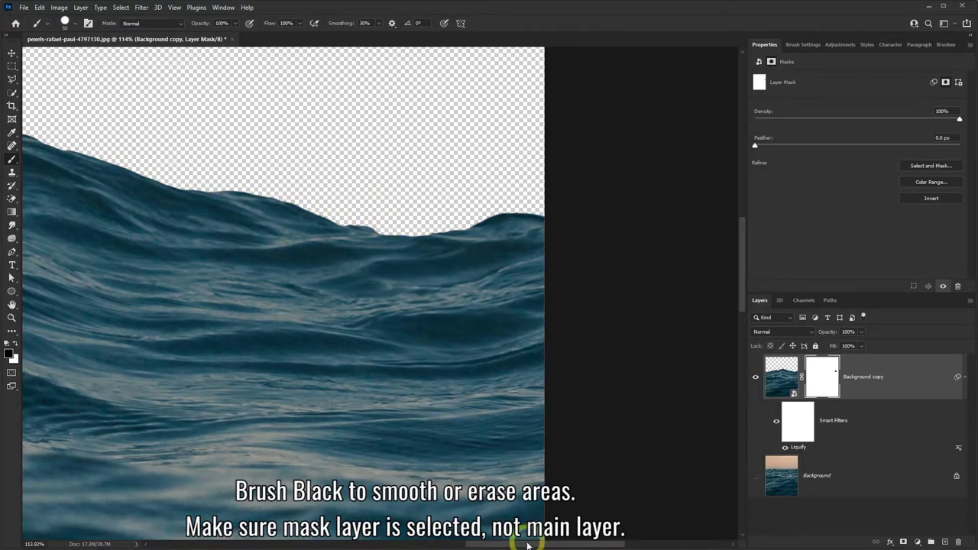
left_click_drag(527, 544, 431, 544)
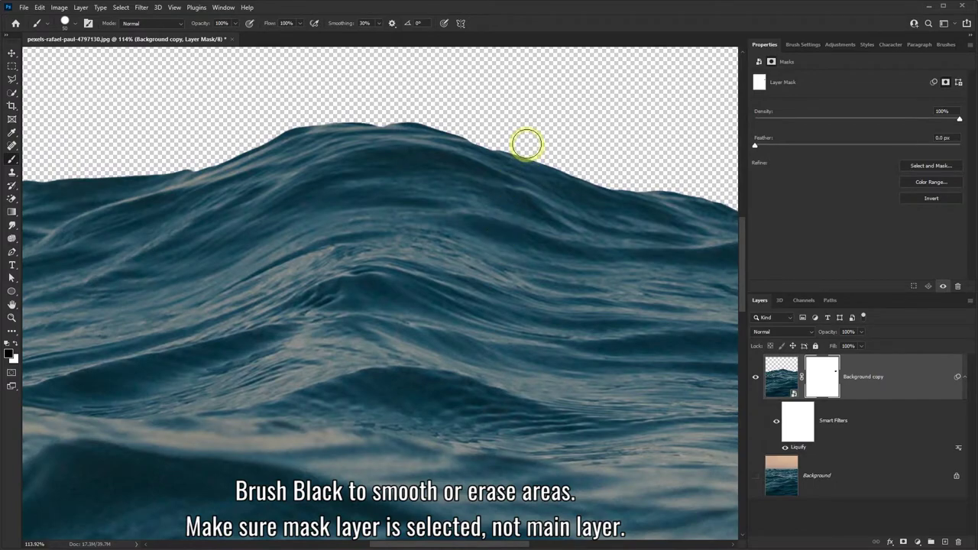
left_click_drag(518, 141, 506, 139)
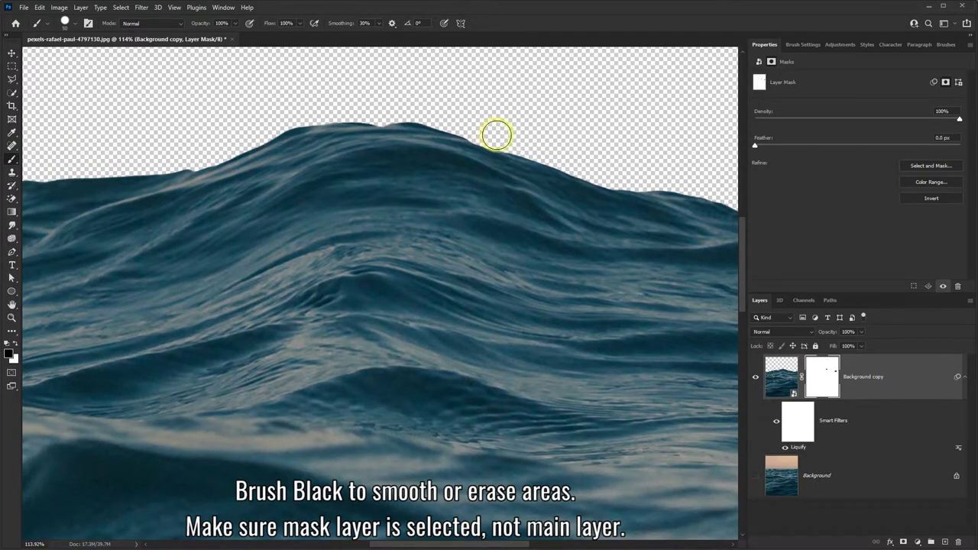
left_click(506, 138)
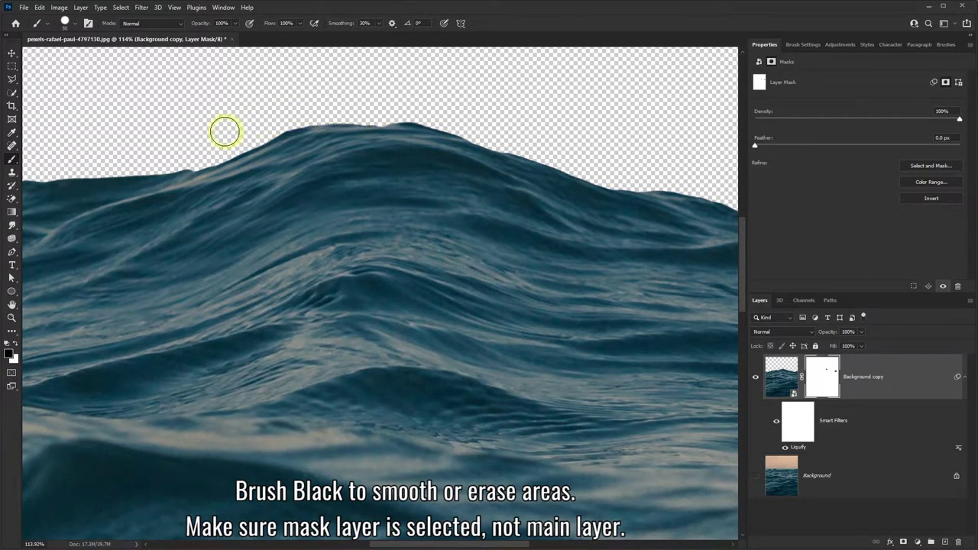
left_click_drag(534, 544, 408, 543)
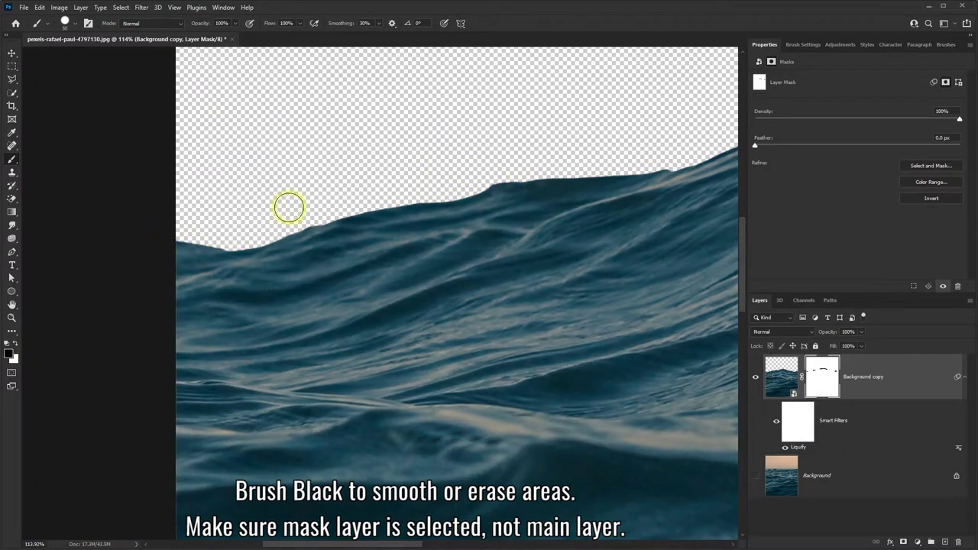
left_click_drag(324, 209, 493, 172)
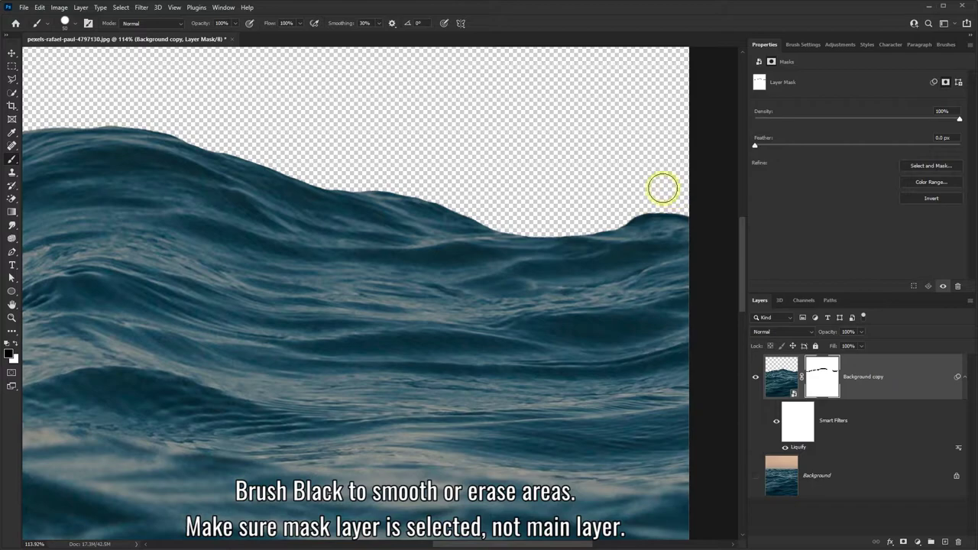
scroll(362, 240, "down", 4)
scroll(272, 295, "down", 3)
scroll(268, 294, "down", 2)
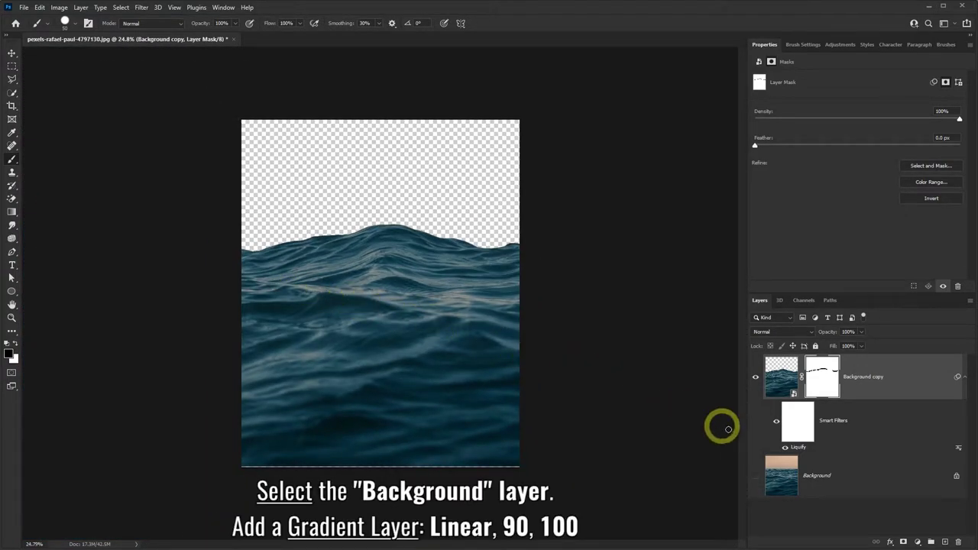
Step: Add a Linear Gradient Fill layer at 90° angle and 100% scale above Background
left_click(857, 487)
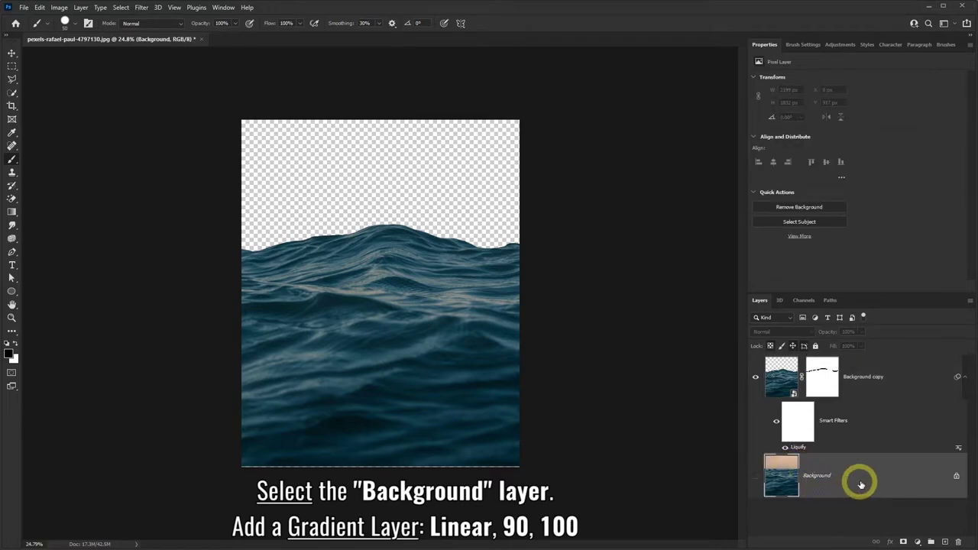
left_click(918, 543)
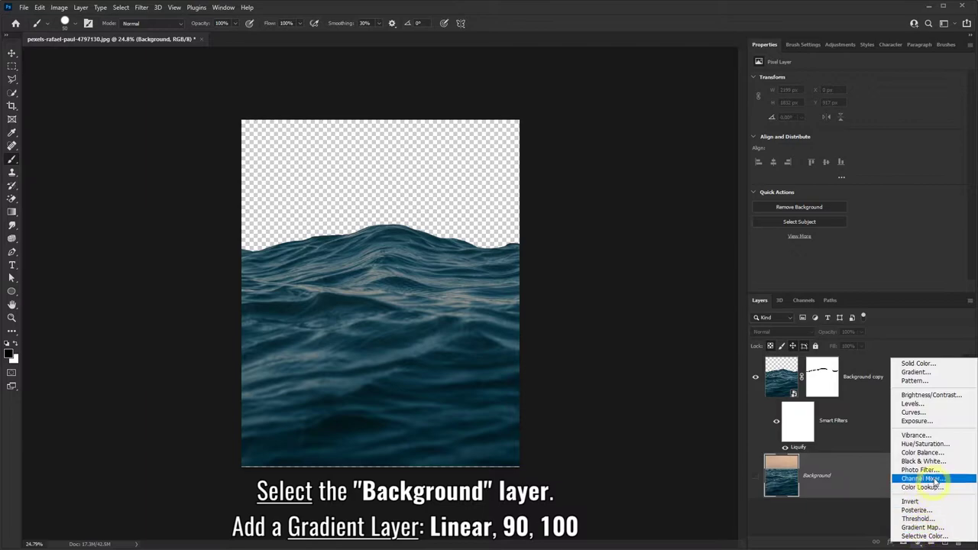
left_click(916, 372)
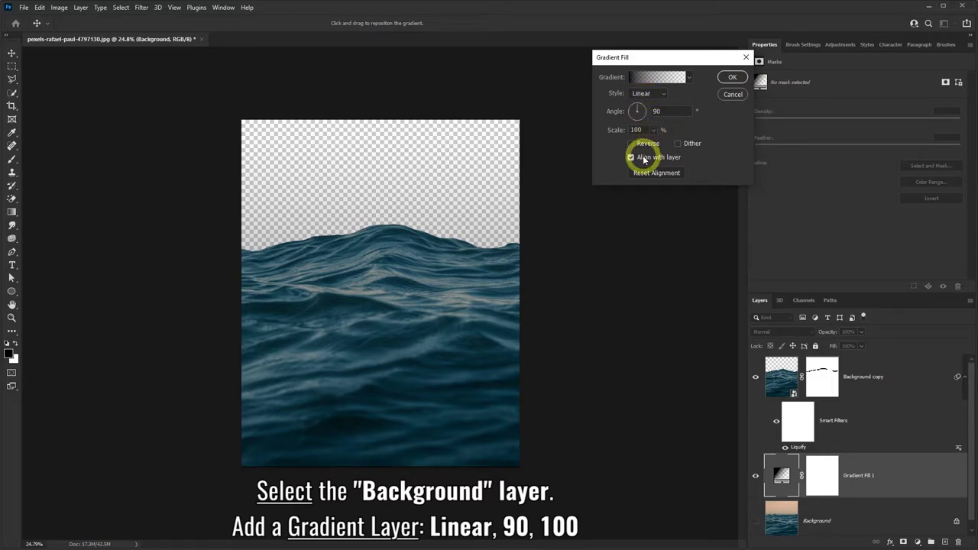
Step: Reset the gradient to Foreground to Background and set its first stop colour to facc73
left_click(644, 83)
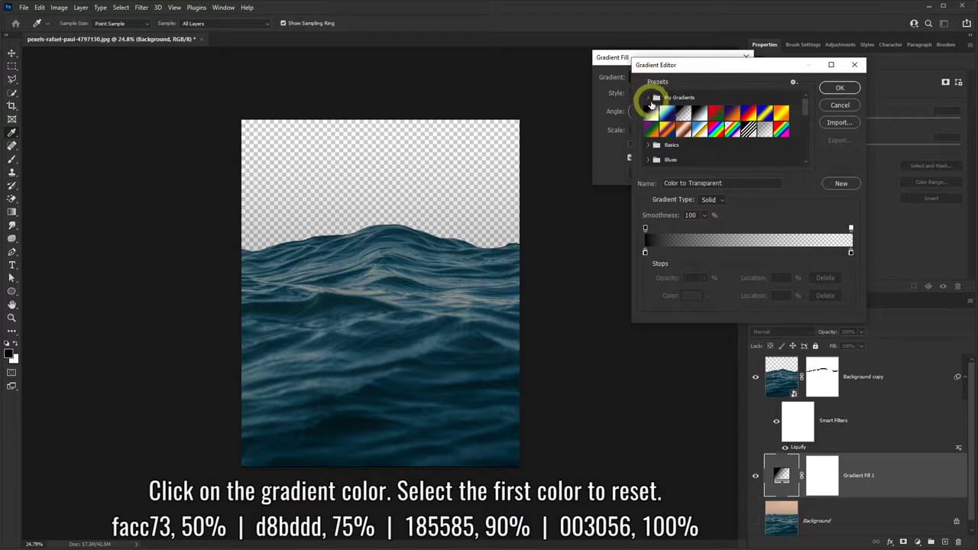
left_click(650, 113)
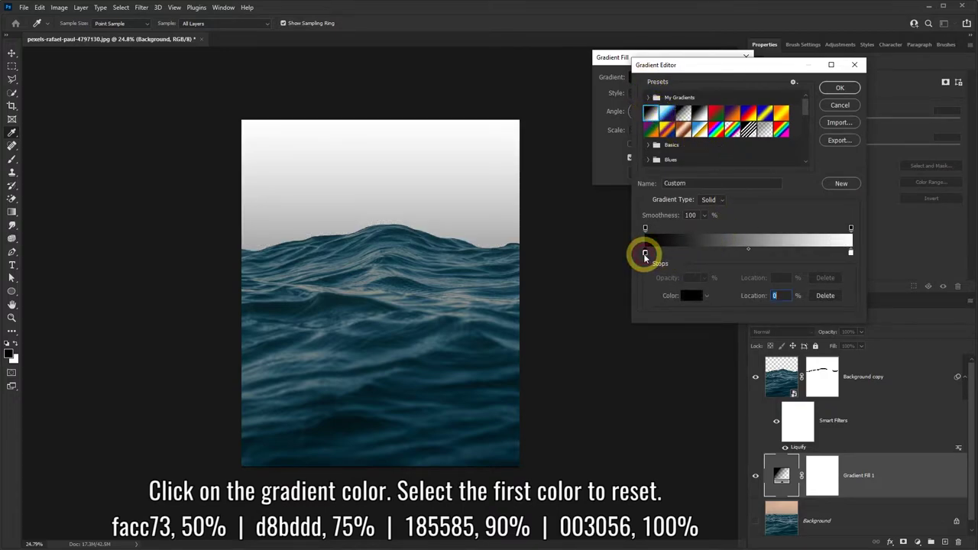
left_click(686, 300)
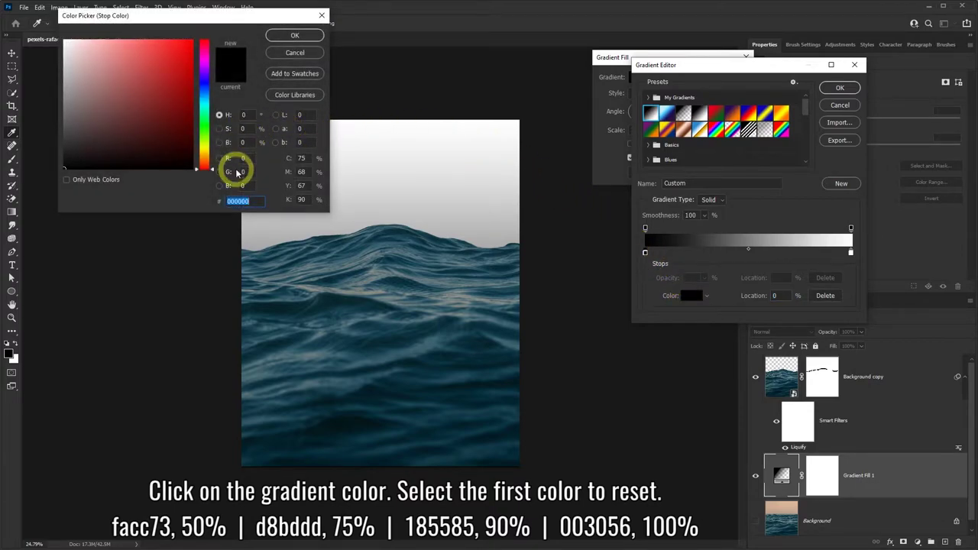
type("f")
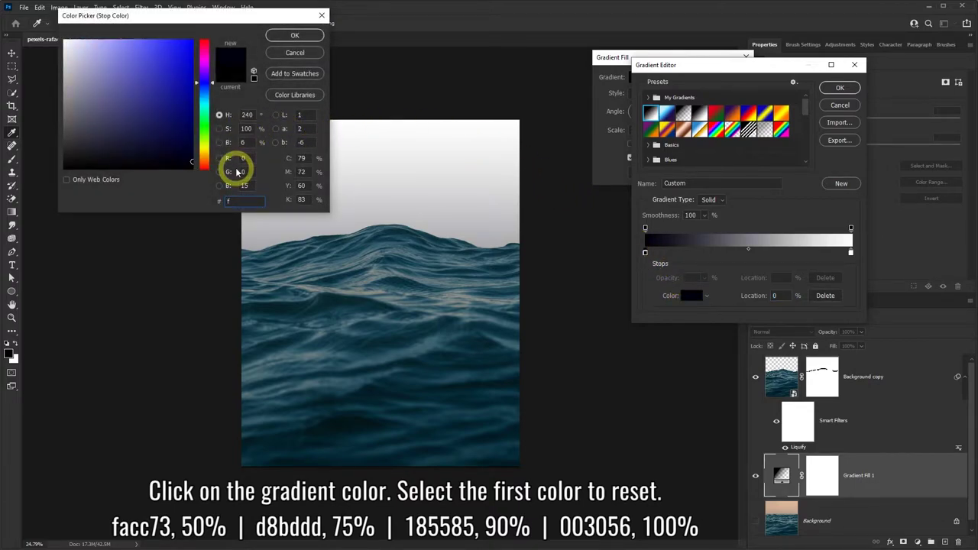
type("acc")
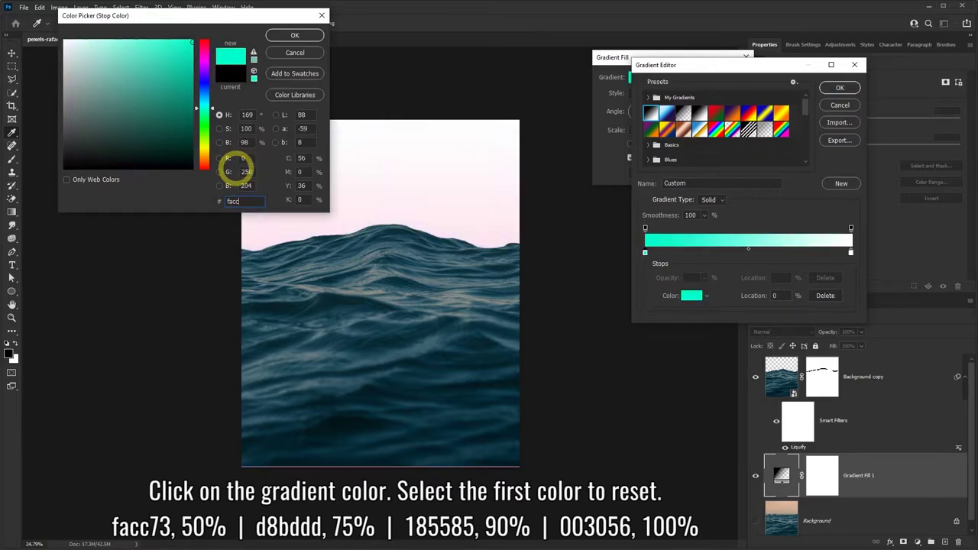
type("73")
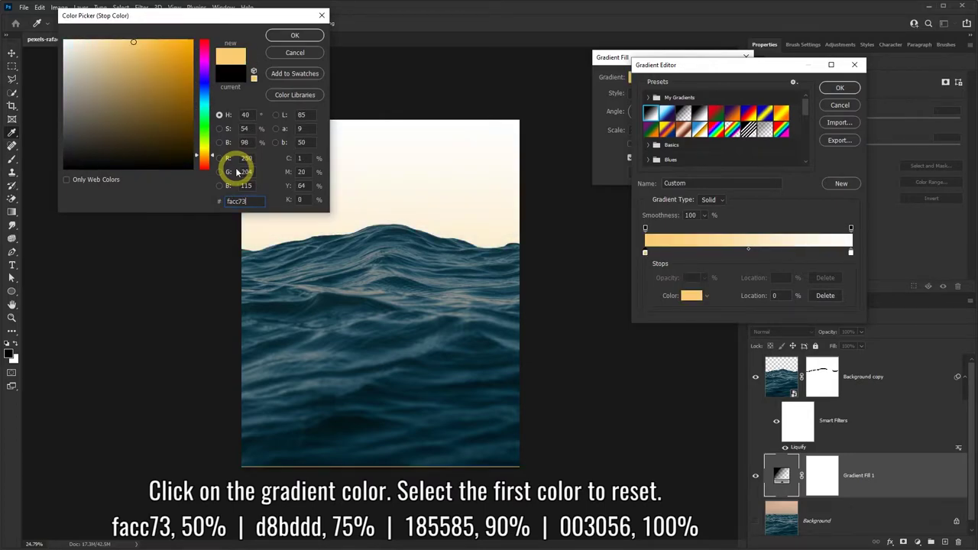
left_click(294, 36)
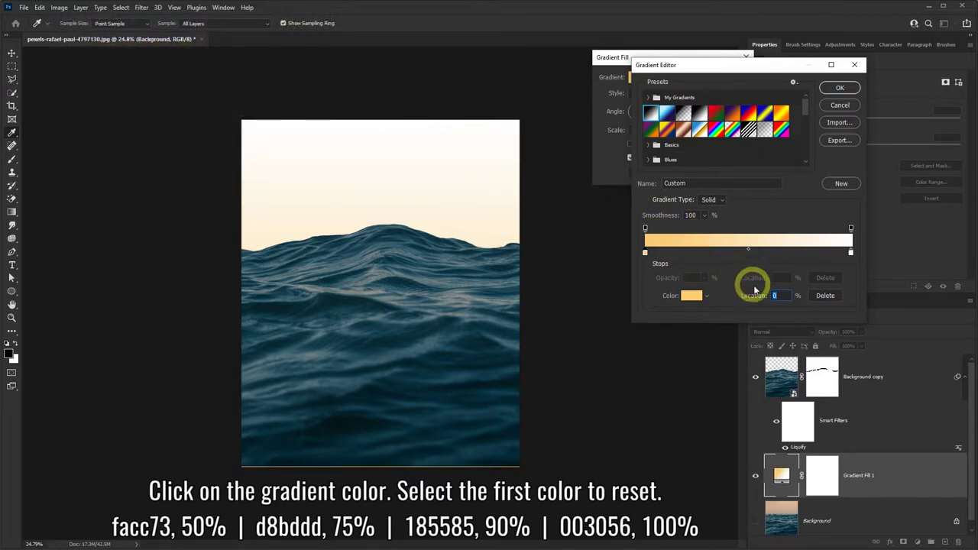
Step: Enter a stop location of 50 and add a lavender d8bddd stop to the sky gradient
type("50")
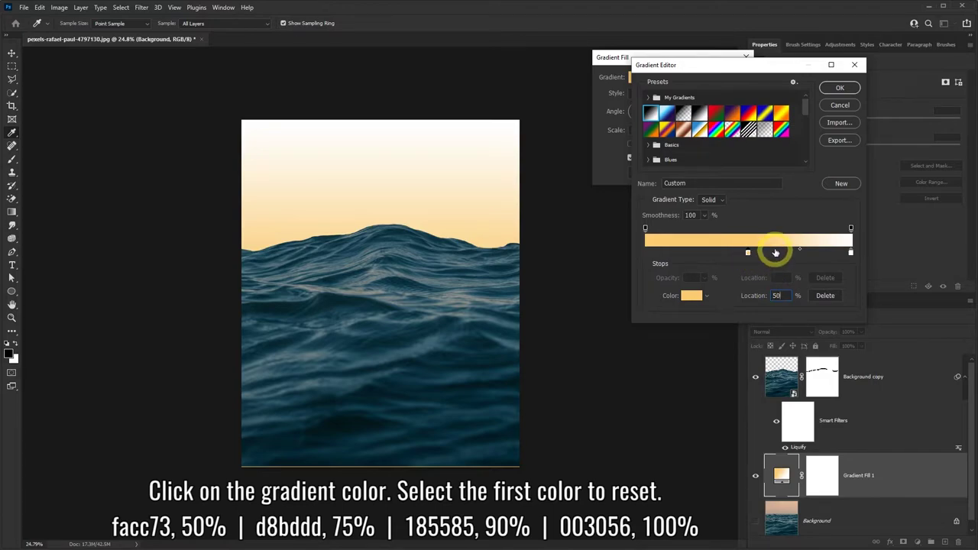
left_click(776, 252)
left_click(693, 297)
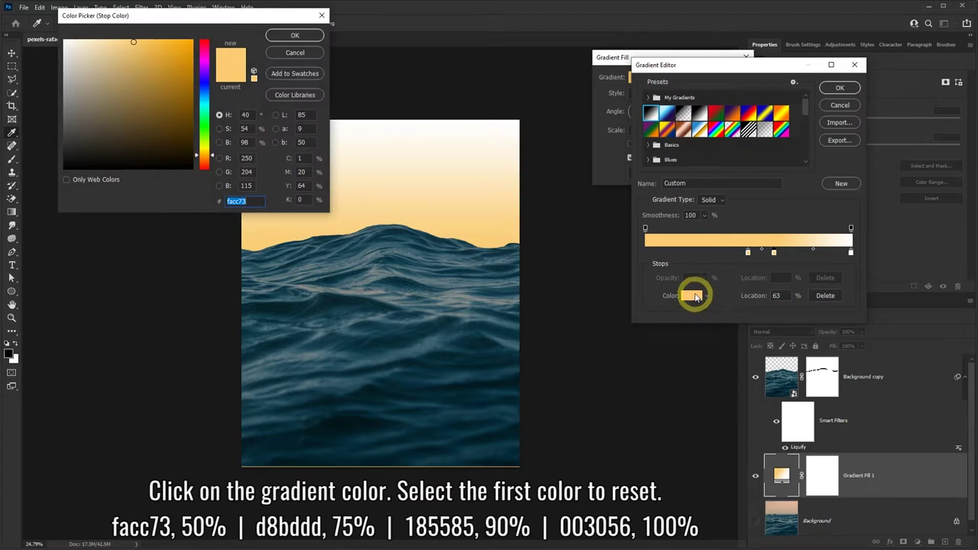
type("d")
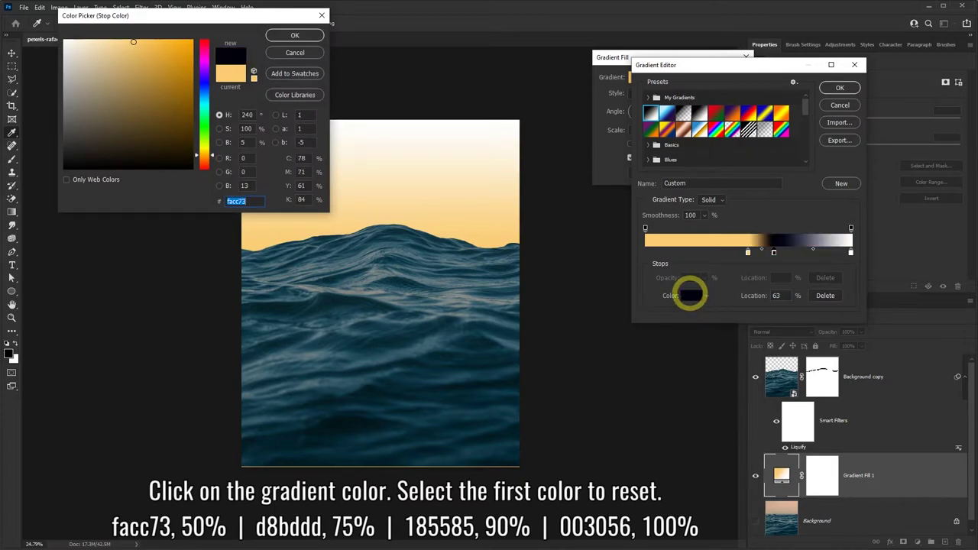
type("8b")
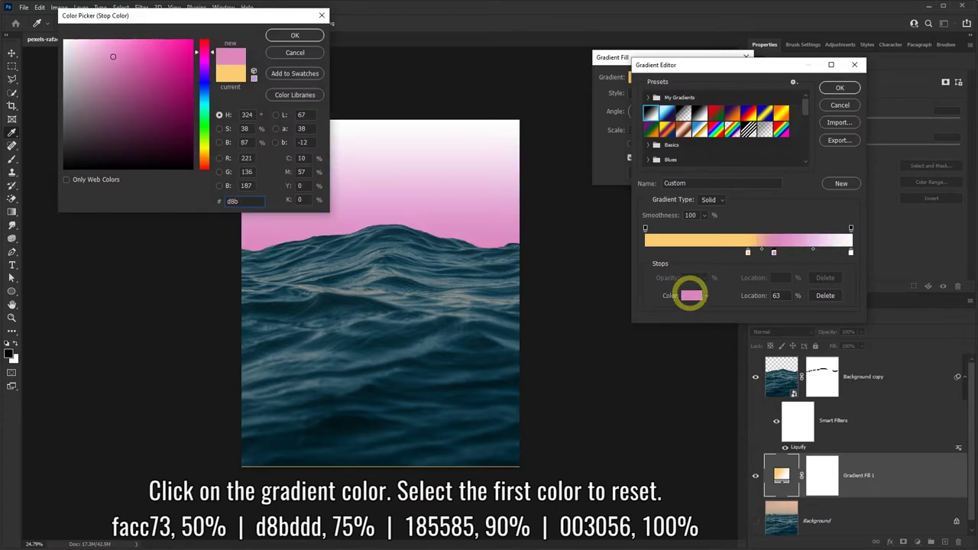
type("ddd")
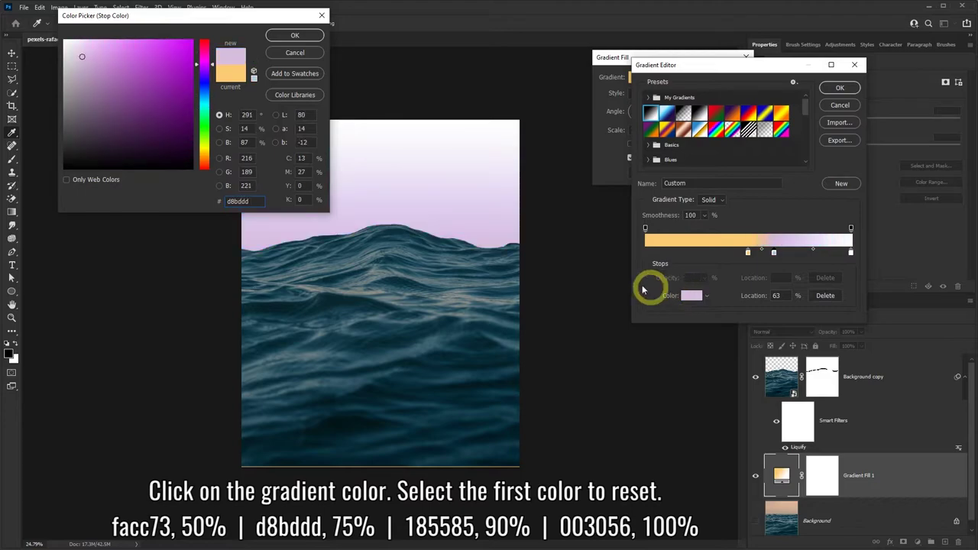
left_click(285, 36)
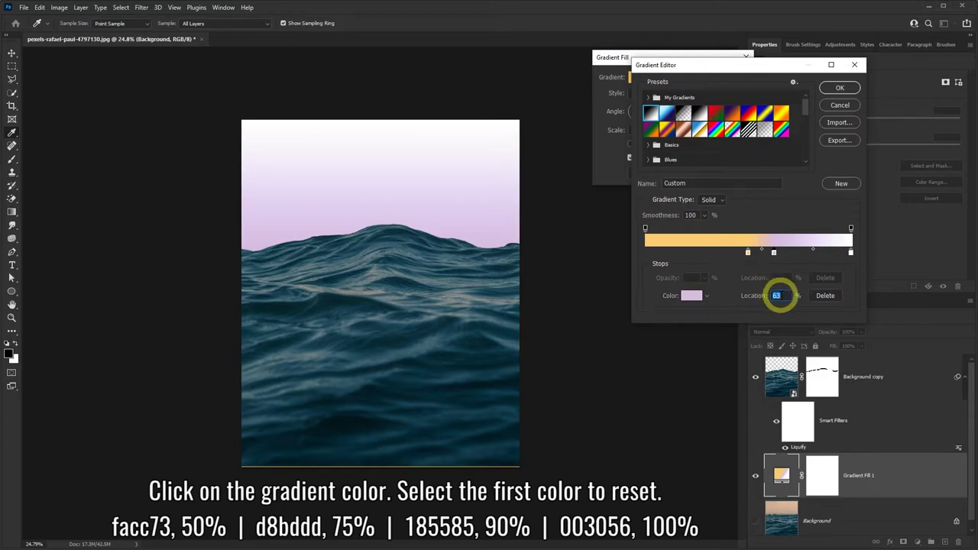
Step: Move the lavender stop to 75% and add a dark blue 185585 stop at 83%
type("75")
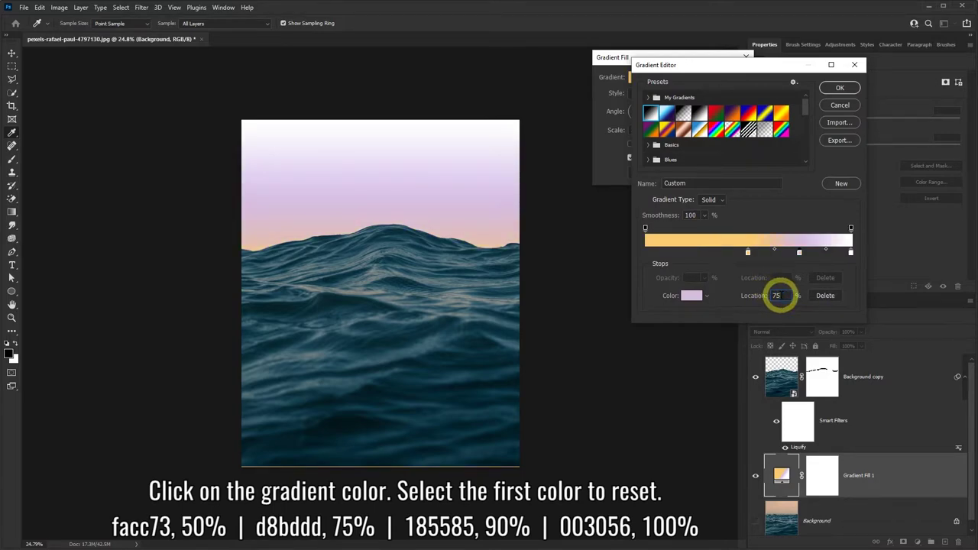
left_click(817, 252)
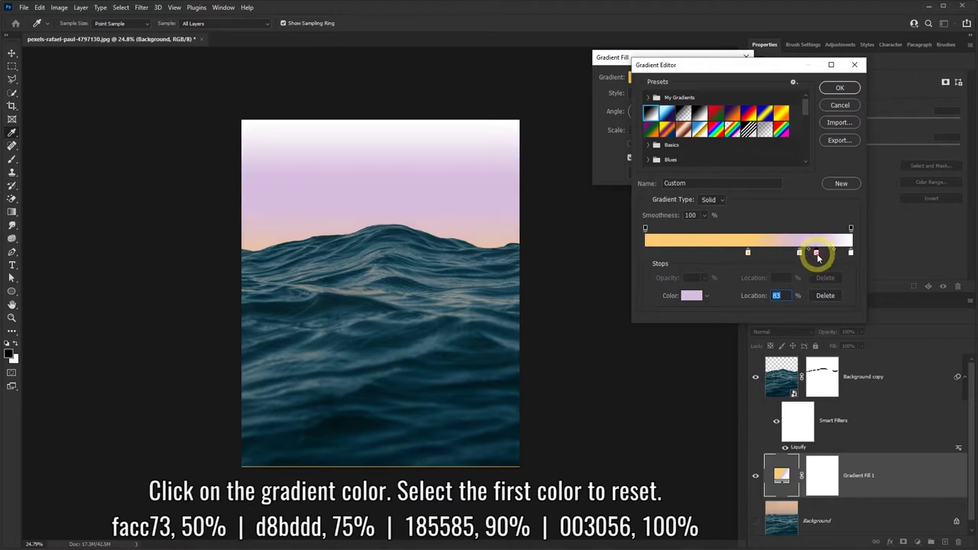
double_click(782, 296)
left_click(691, 295)
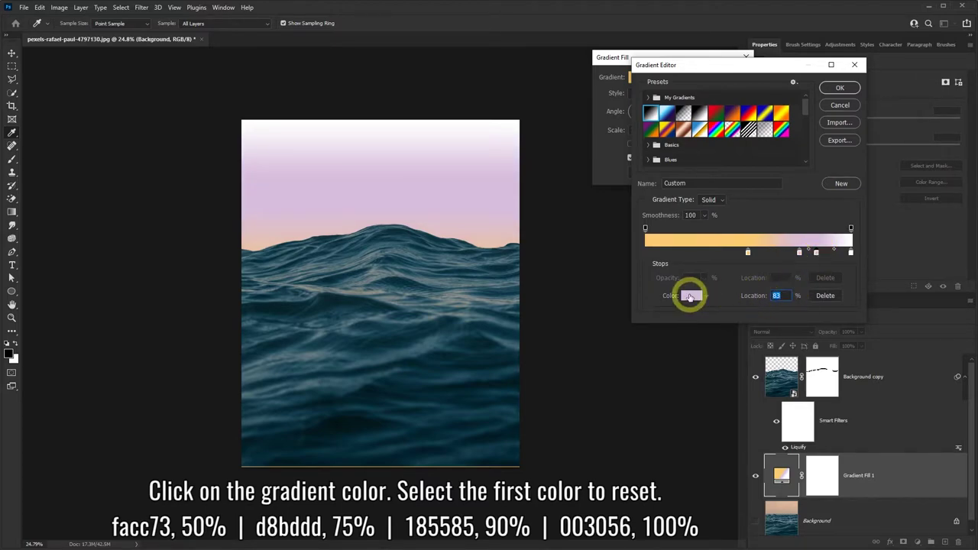
type("18")
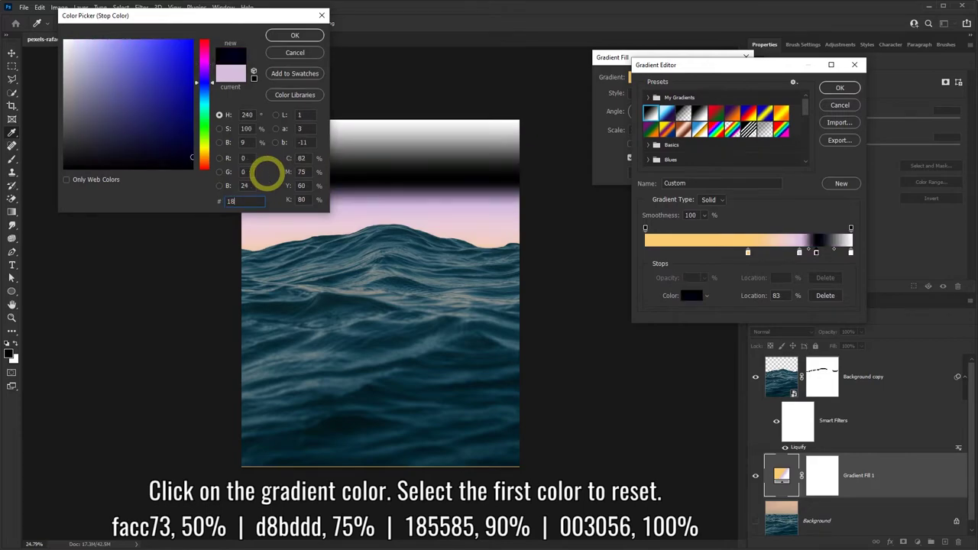
type("5585")
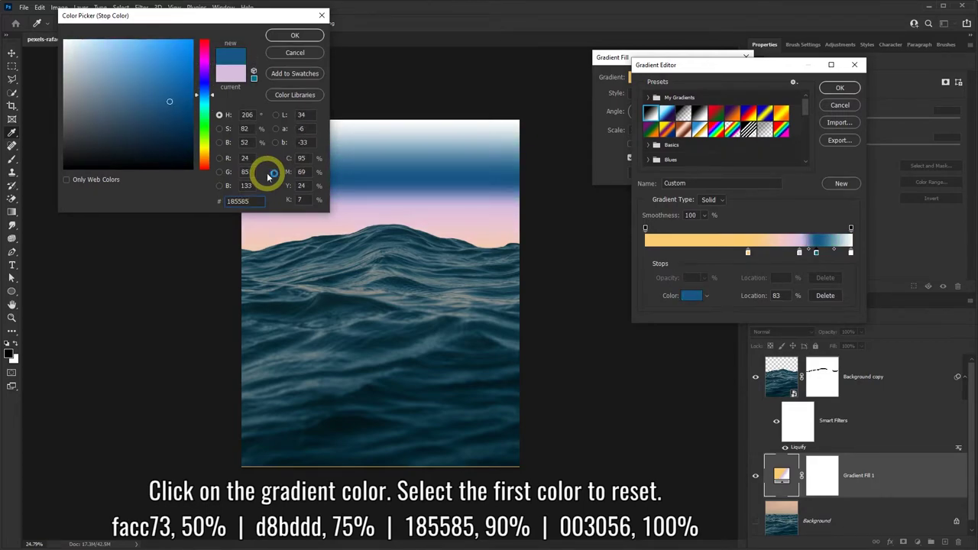
left_click(294, 36)
Step: Move the blue stop to 90% and make the end stop dark navy 003056
left_click(777, 296)
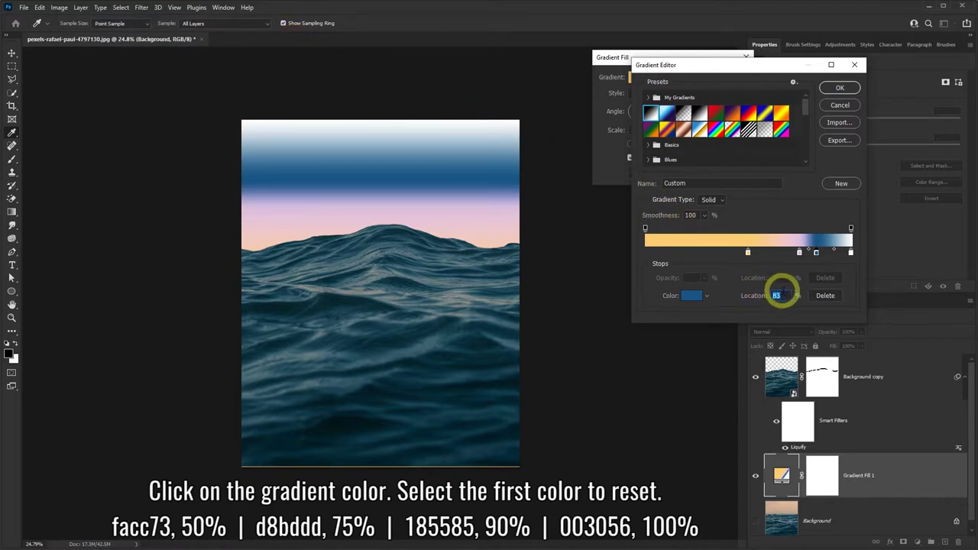
type("90")
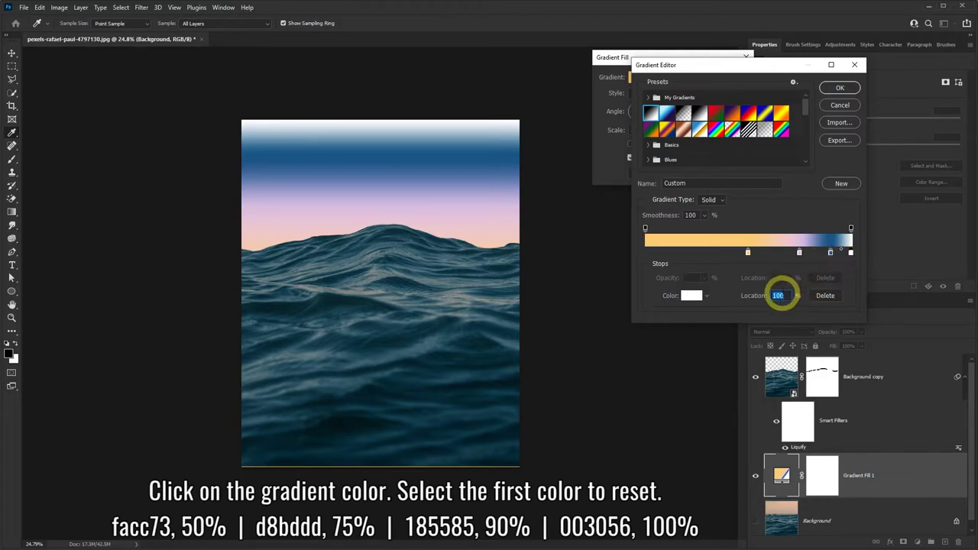
left_click(694, 296)
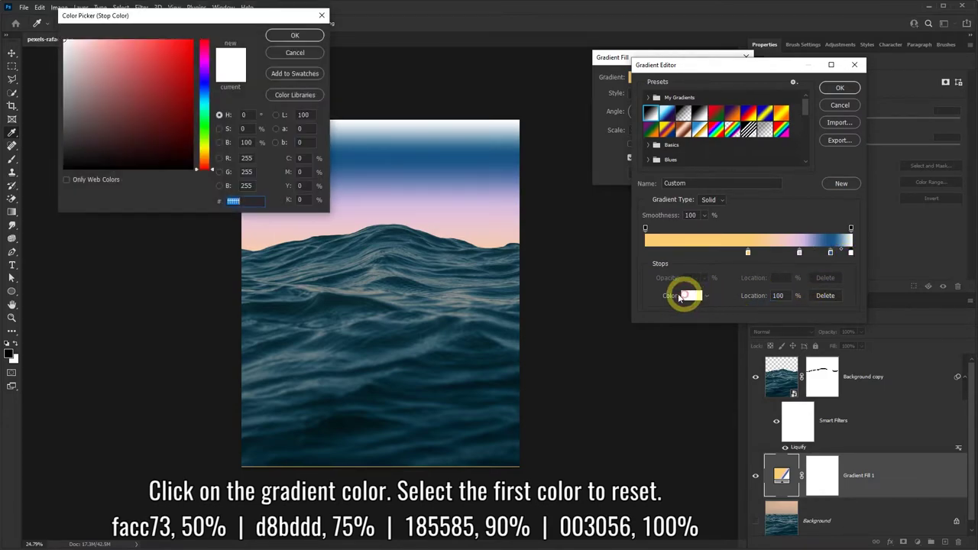
type("00")
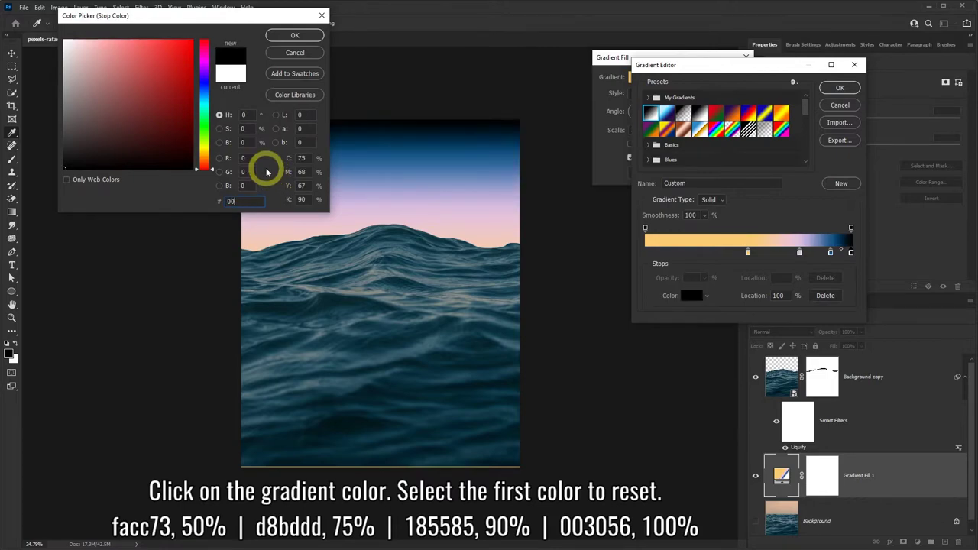
type("305")
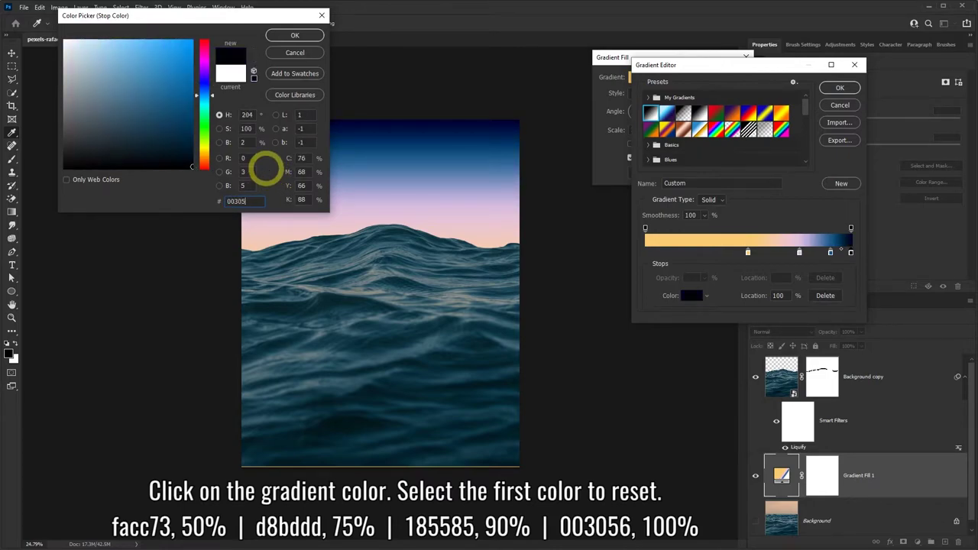
type("6")
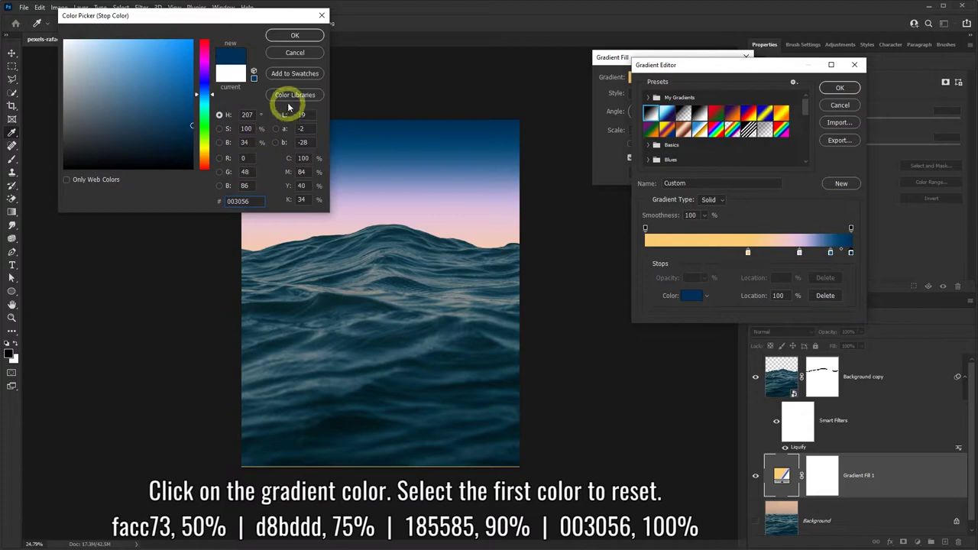
left_click(307, 35)
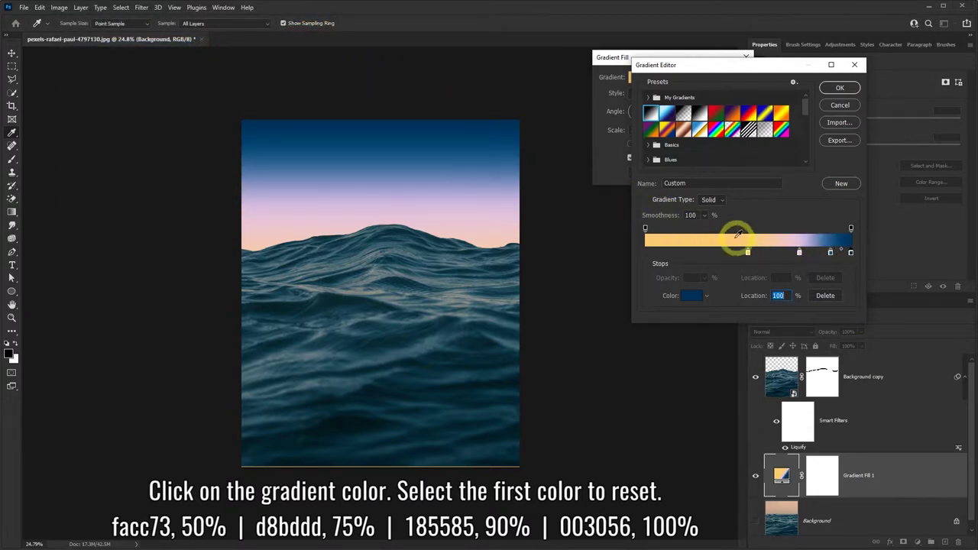
Step: Confirm the edited gradient and apply the navy-to-peach sky Gradient Fill
left_click(645, 228)
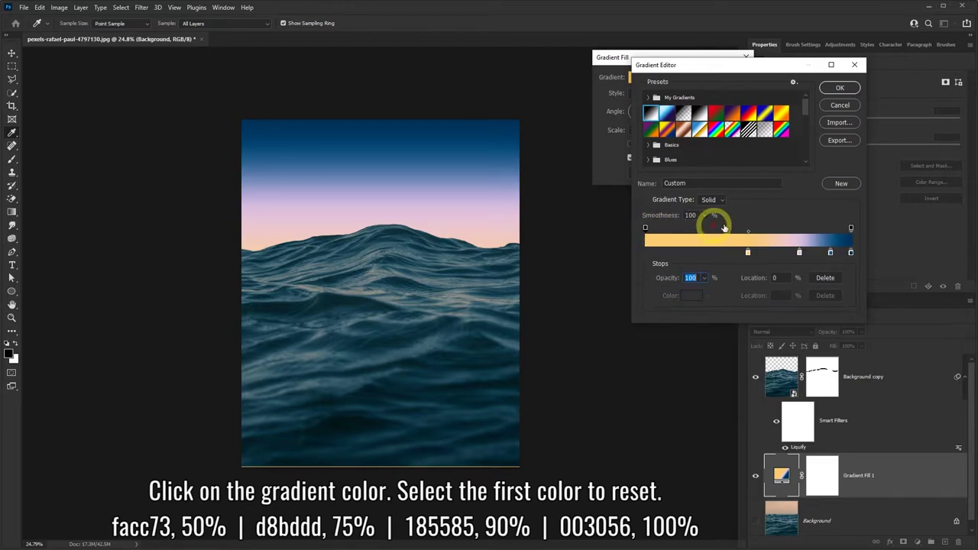
left_click(851, 228)
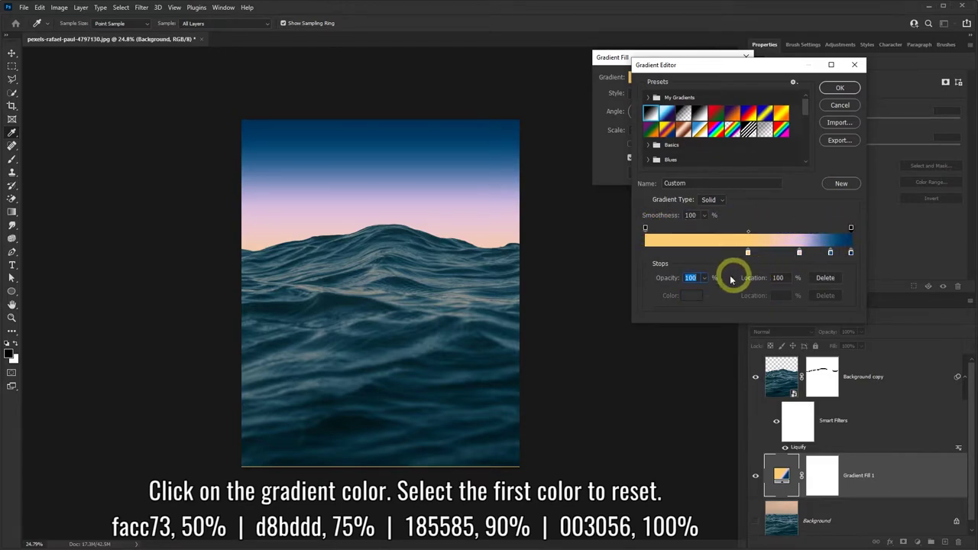
left_click(840, 89)
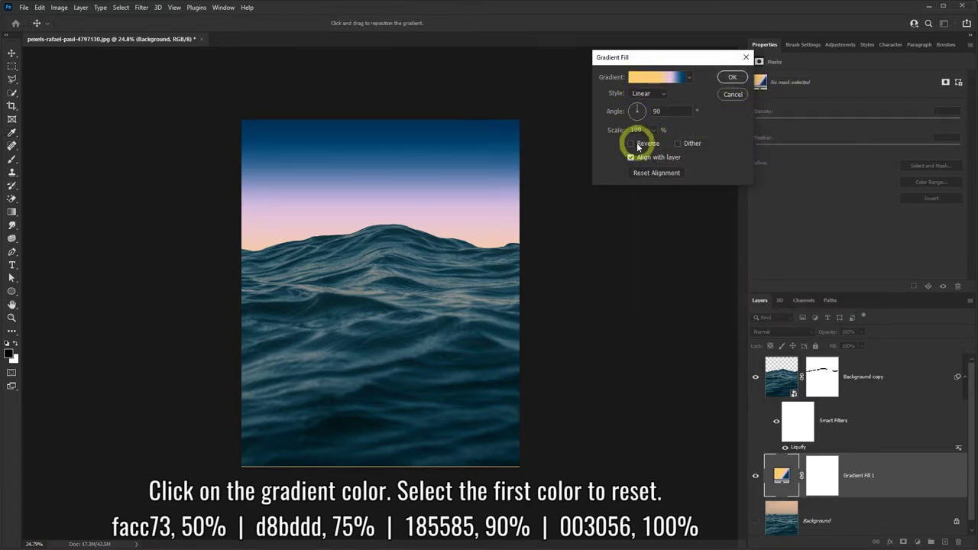
left_click(734, 77)
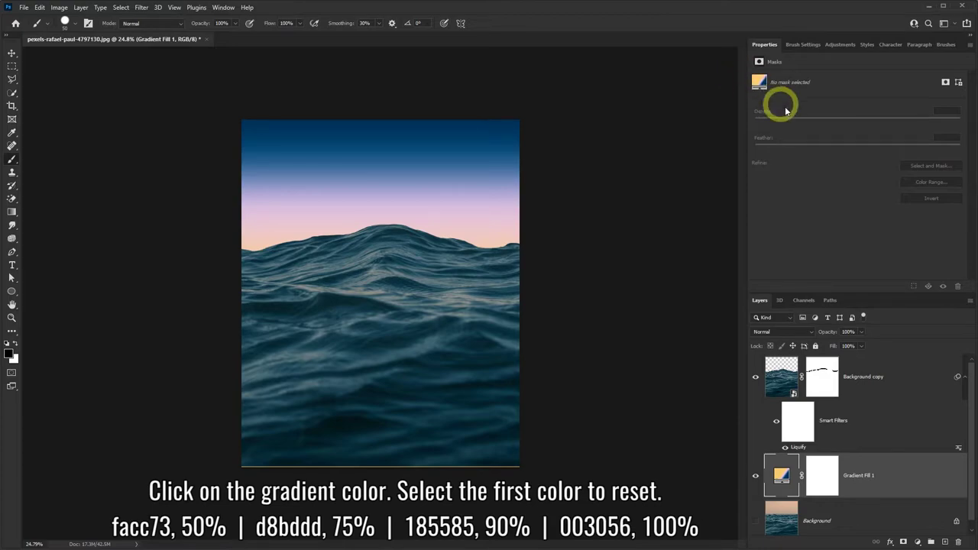
Step: Nudge the Background copy wave layer down with the Move tool, from Y 820 to 880 px
left_click(912, 376)
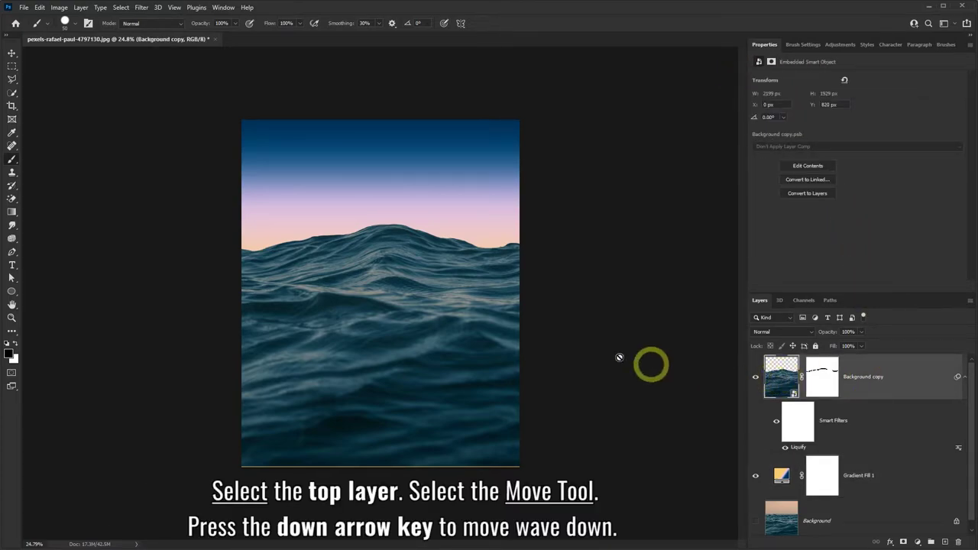
left_click(12, 54)
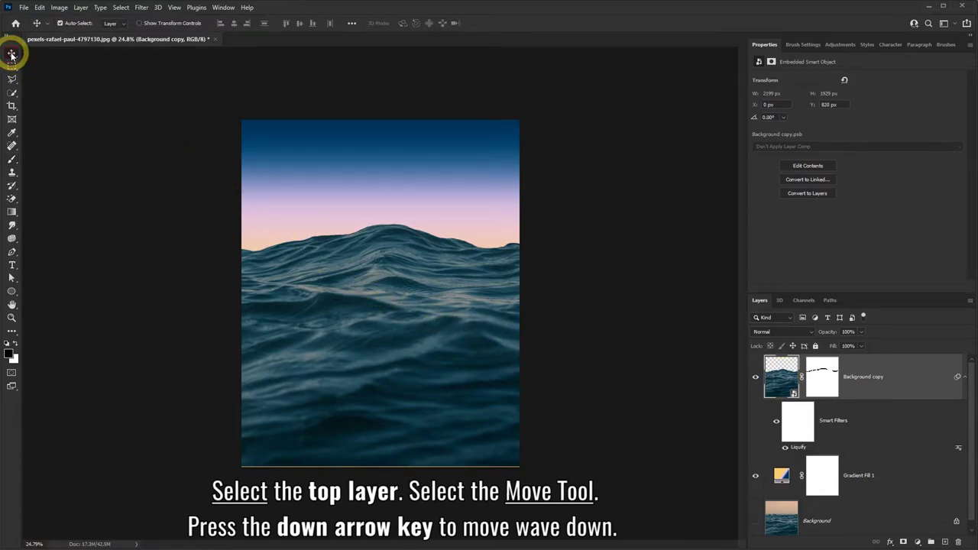
key("Down")
key("Down")
key("Down")
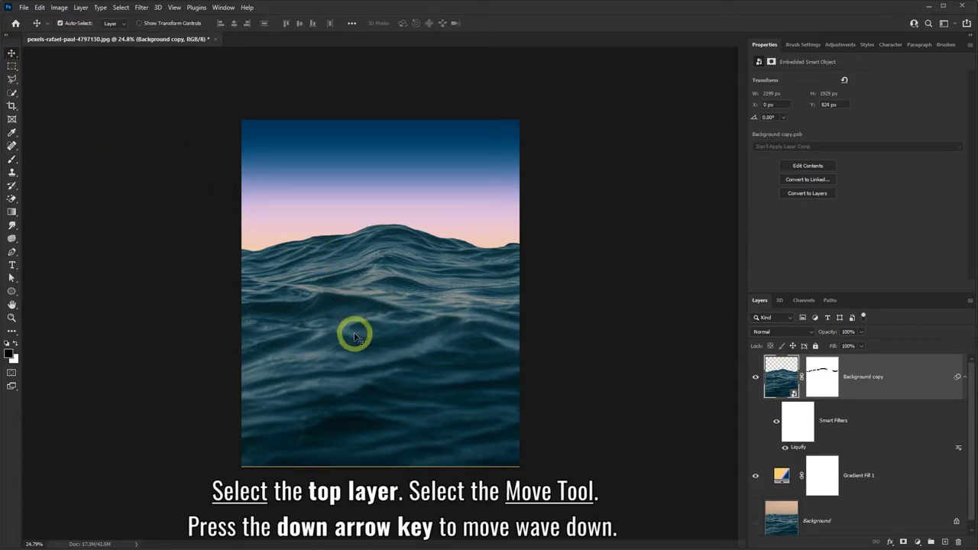
key("Down")
key("Down")
key("Down")
key("Down")
key("Down")
key("Down")
key("Down")
key("Down")
key("Down")
key("Down")
key("Down")
key("Down")
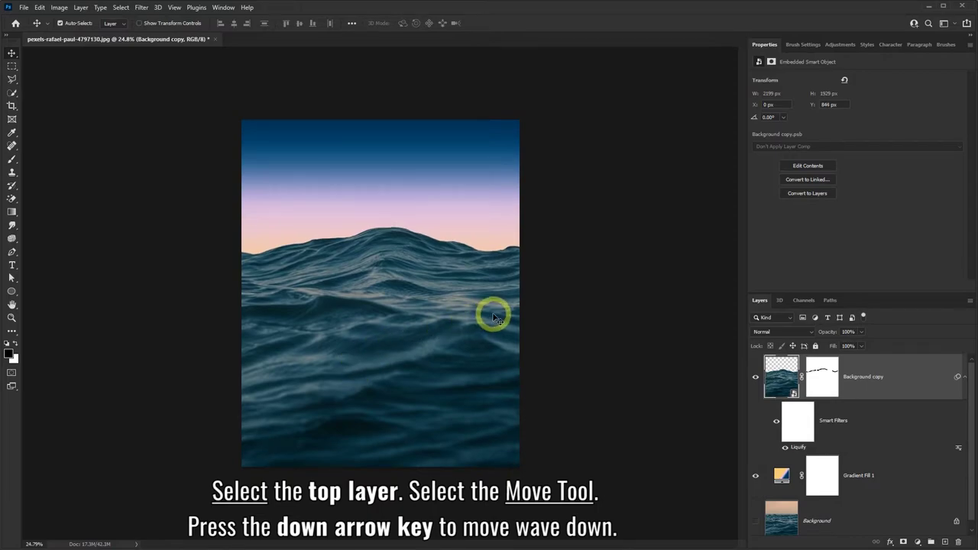
key("Down")
key("Down")
key("Down")
key("Down")
key("Down")
key("Down")
key("Down")
key("Down")
key("Down")
key("Down")
key("Down")
key("Down")
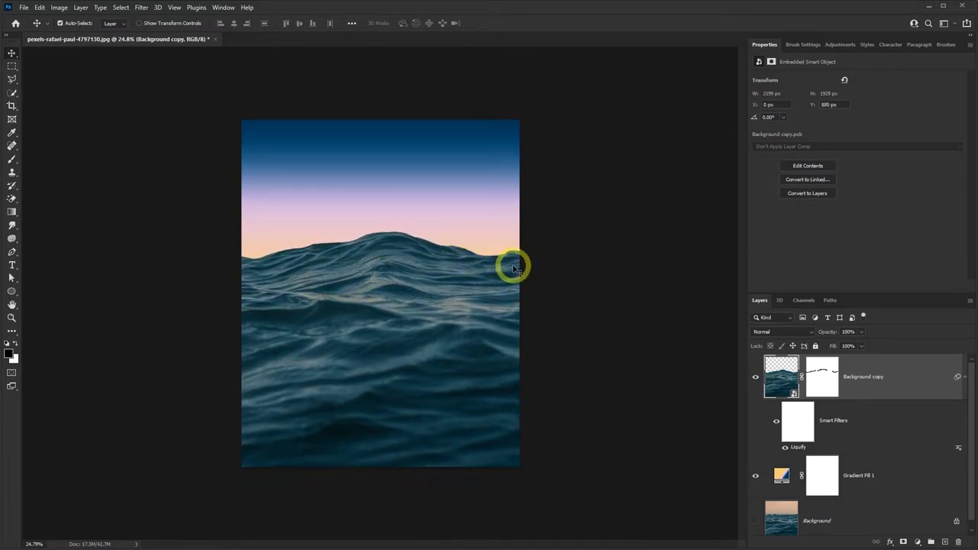
Step: Add a Photo Filter 1 adjustment layer above Background copy, tinted magenta ff00f0
left_click(917, 543)
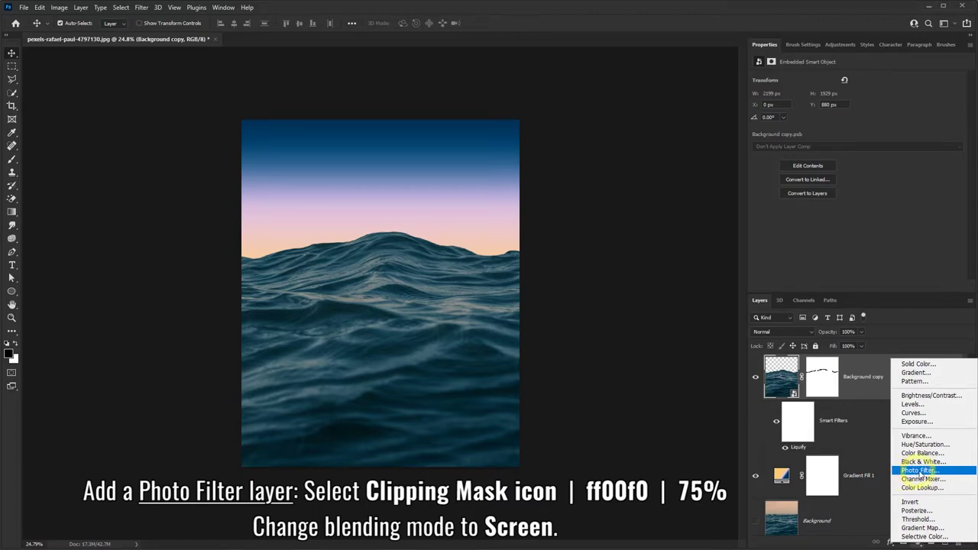
left_click(926, 471)
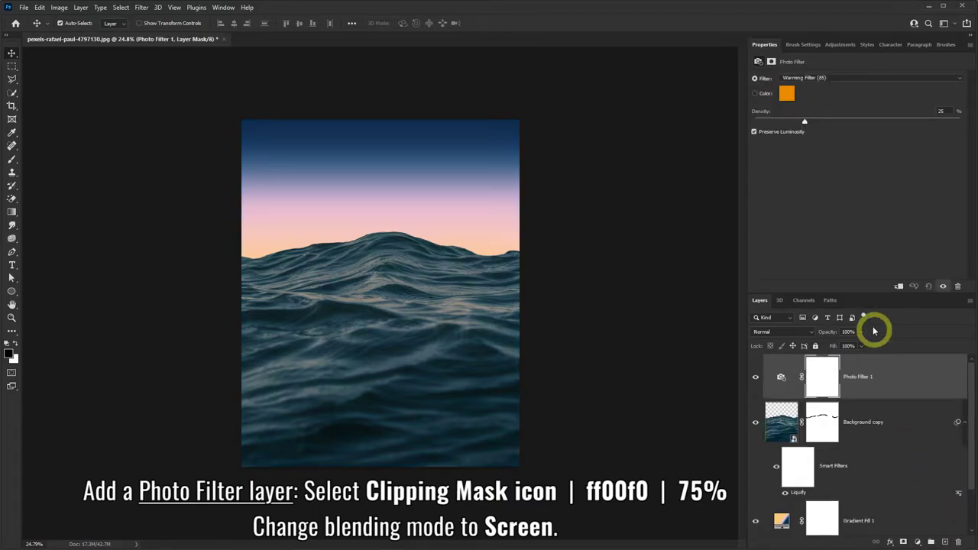
left_click(787, 95)
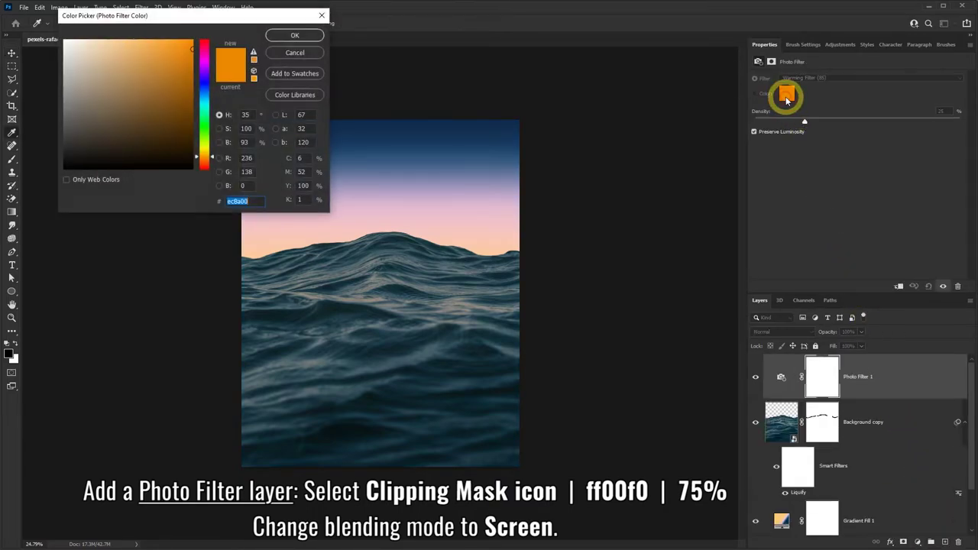
type("ff")
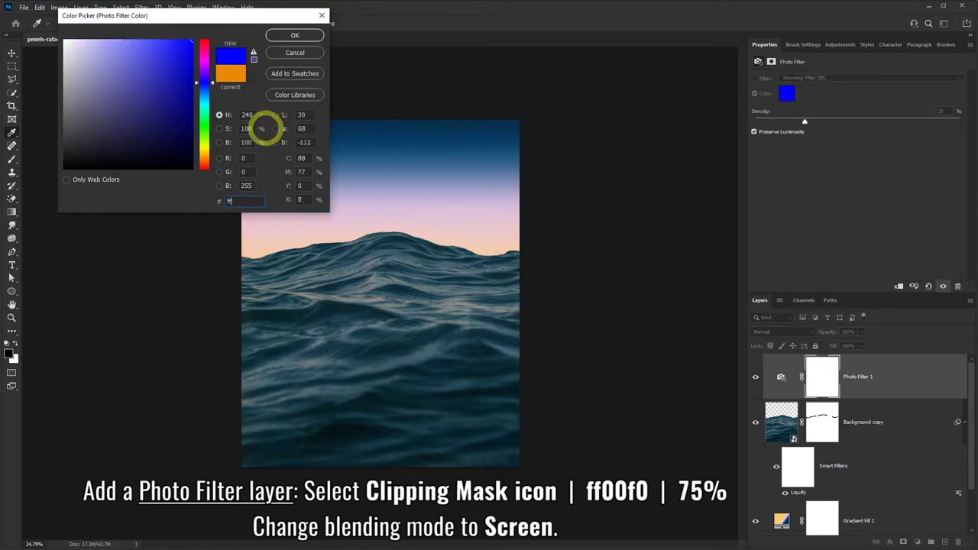
type("00f")
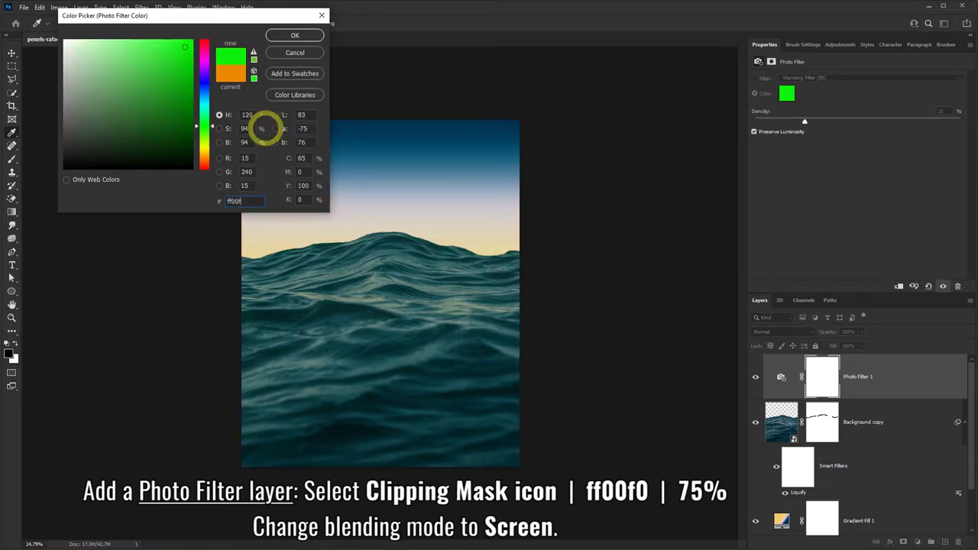
type("0")
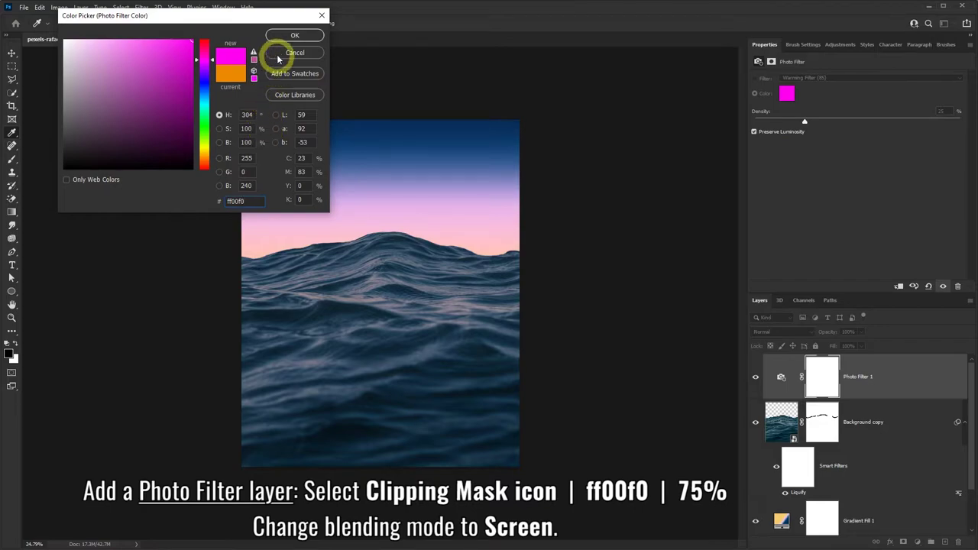
left_click(286, 36)
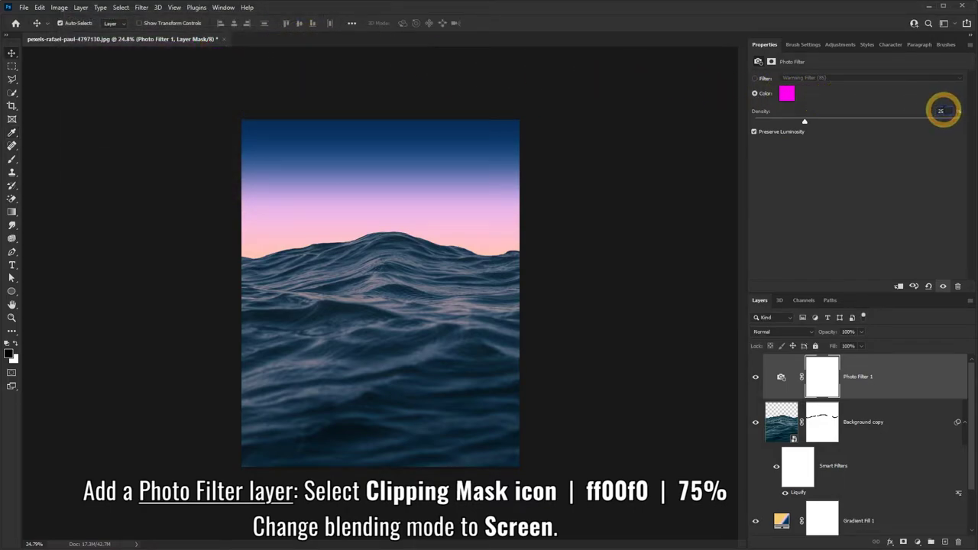
Step: Set Photo Filter 1 to 75% density, clip it to Background copy, and blend it in Screen
left_click_drag(944, 112, 926, 114)
type("75")
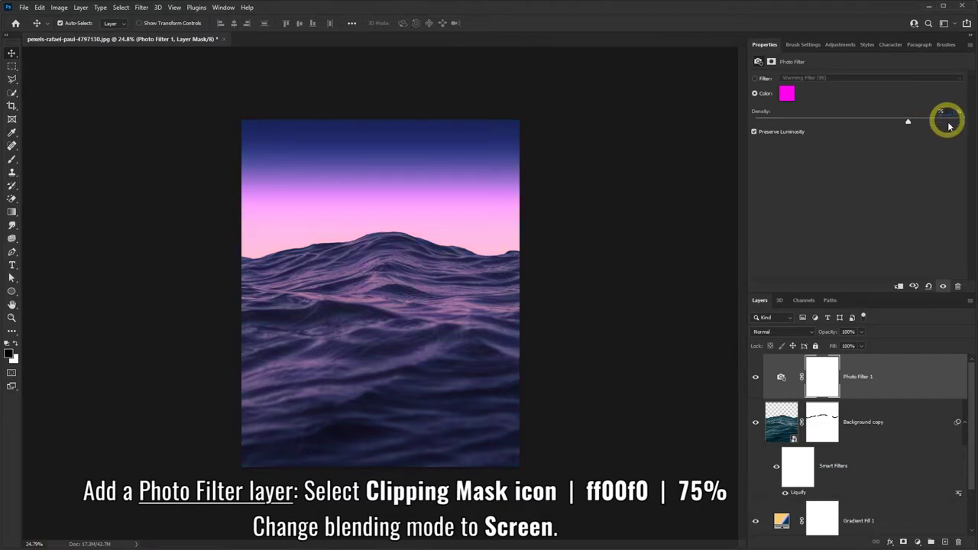
left_click(900, 287)
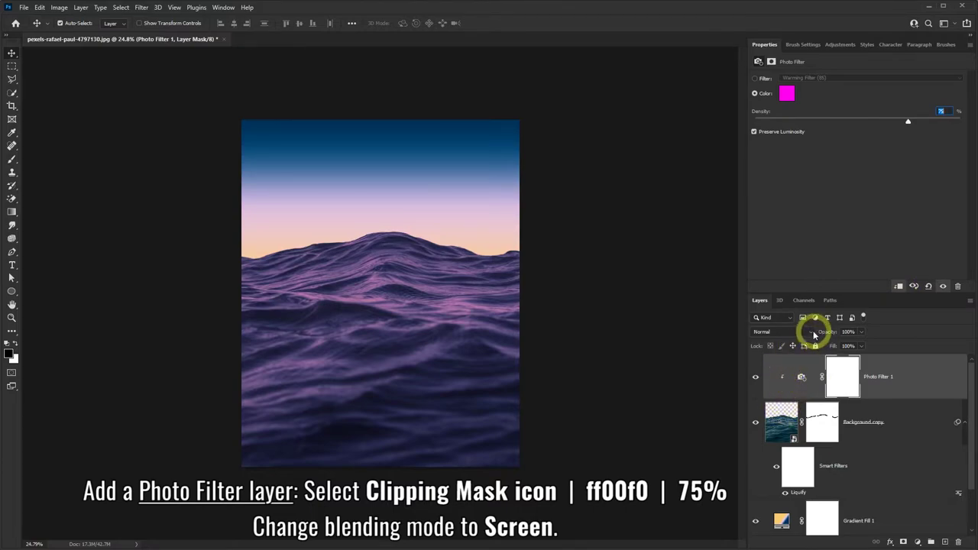
left_click(812, 333)
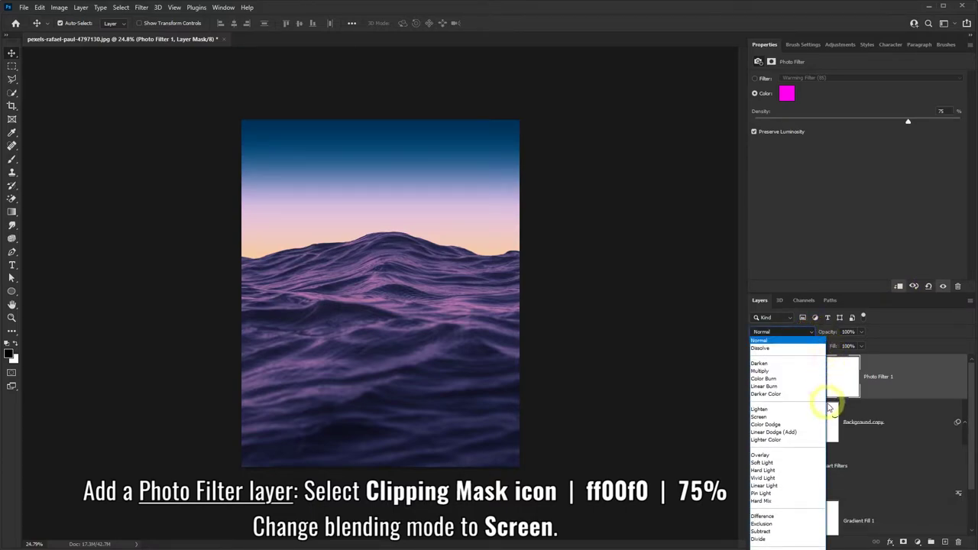
left_click(759, 418)
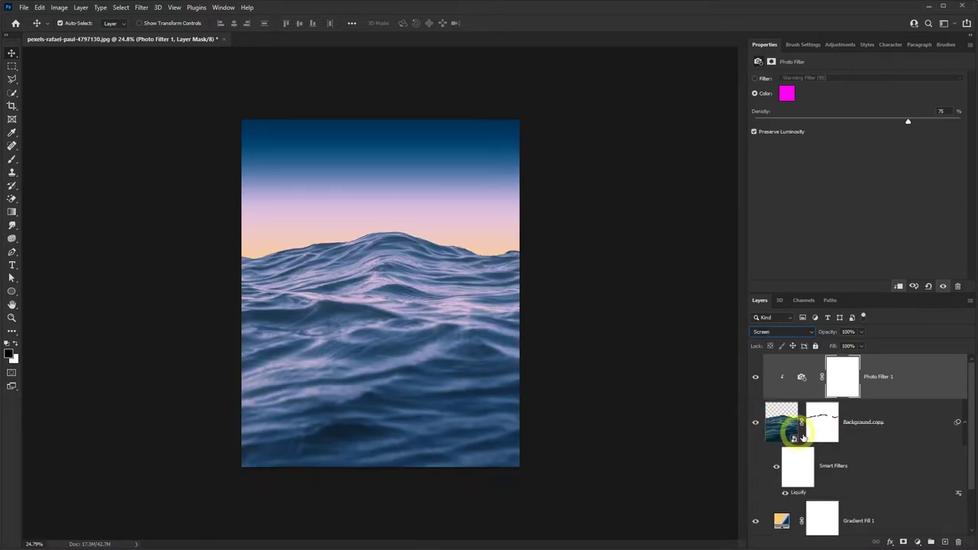
Step: Add a Brightness/Contrast layer clipped to the waves with brightness -25 and contrast 90
left_click(918, 541)
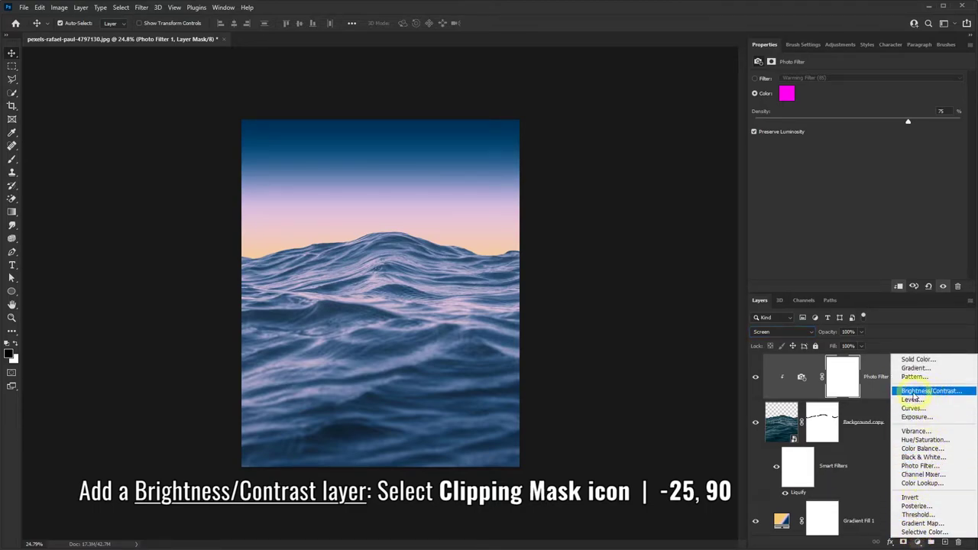
left_click(926, 392)
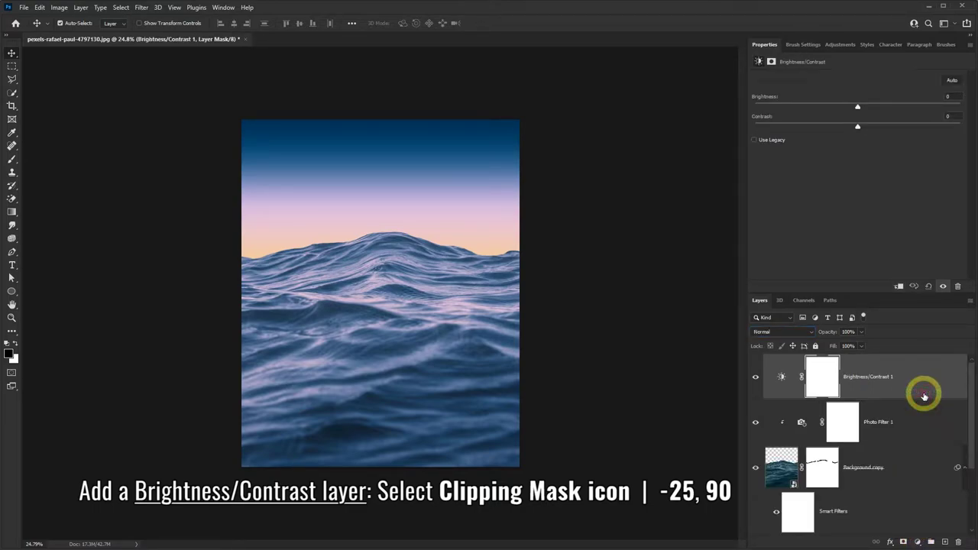
left_click(898, 289)
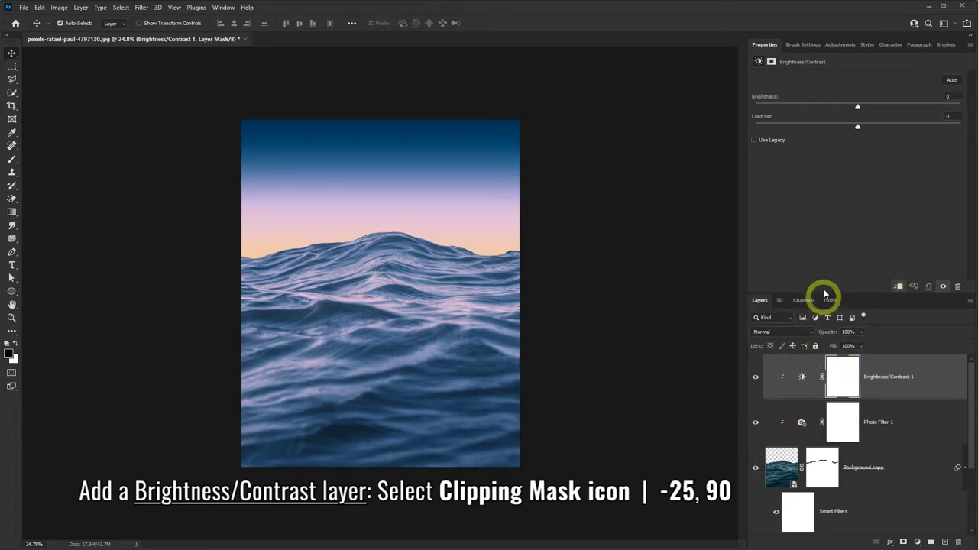
left_click(935, 95)
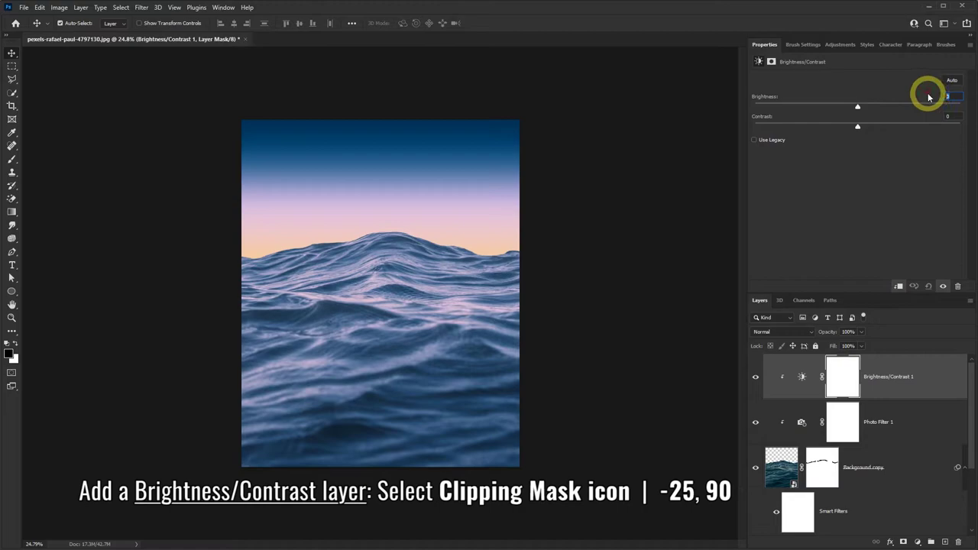
type("-25")
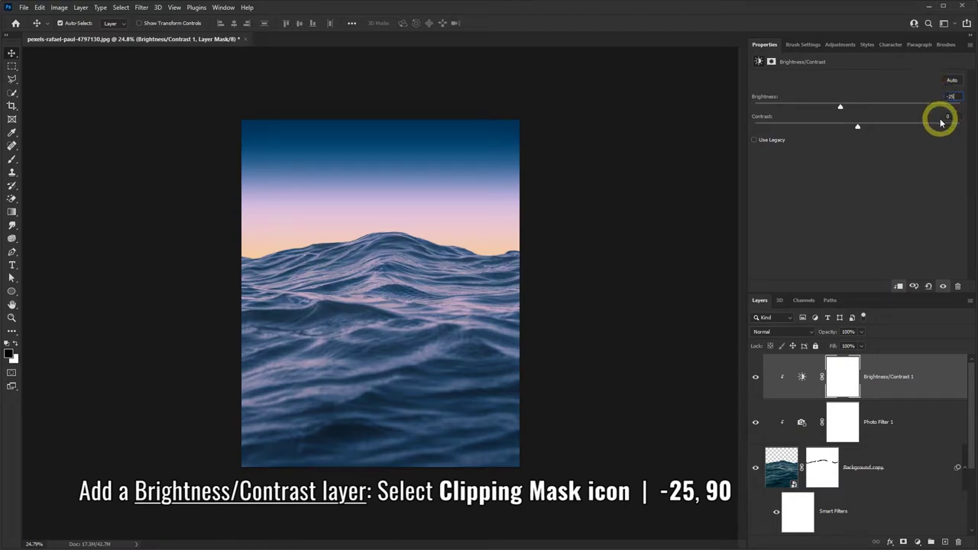
left_click(945, 115)
type("9")
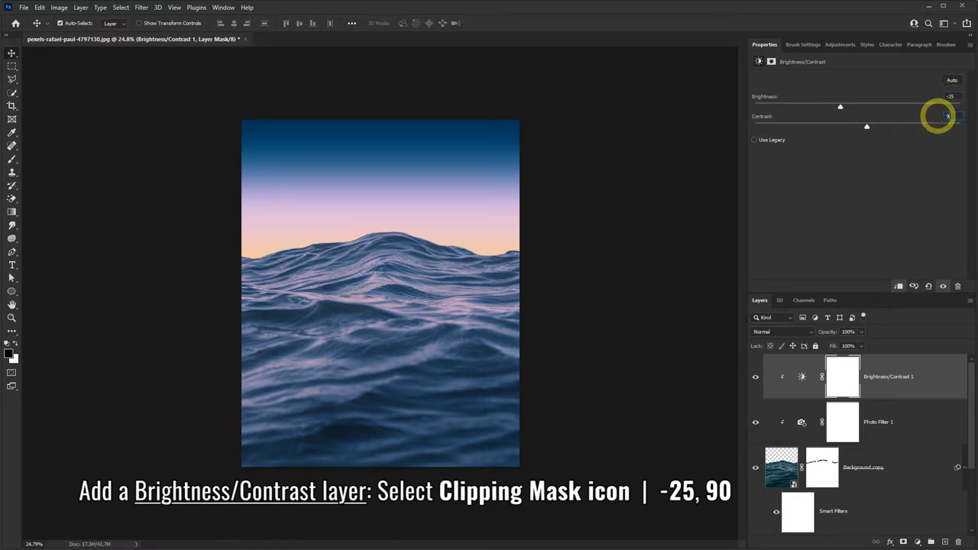
type("0")
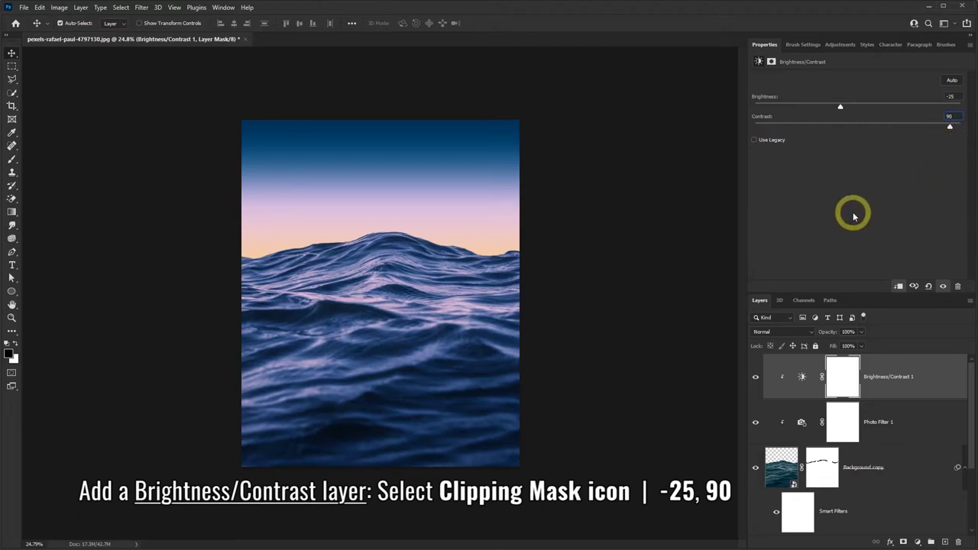
key("Return")
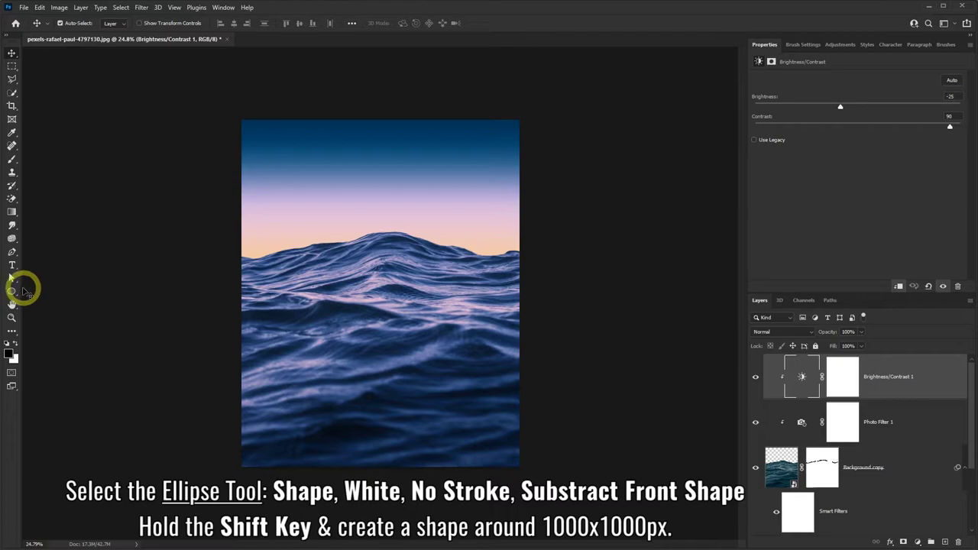
Step: Pick the Ellipse tool in Shape mode with white fill, no stroke, and Subtract Front Shape
left_click(13, 291)
left_click_drag(13, 291, 52, 302)
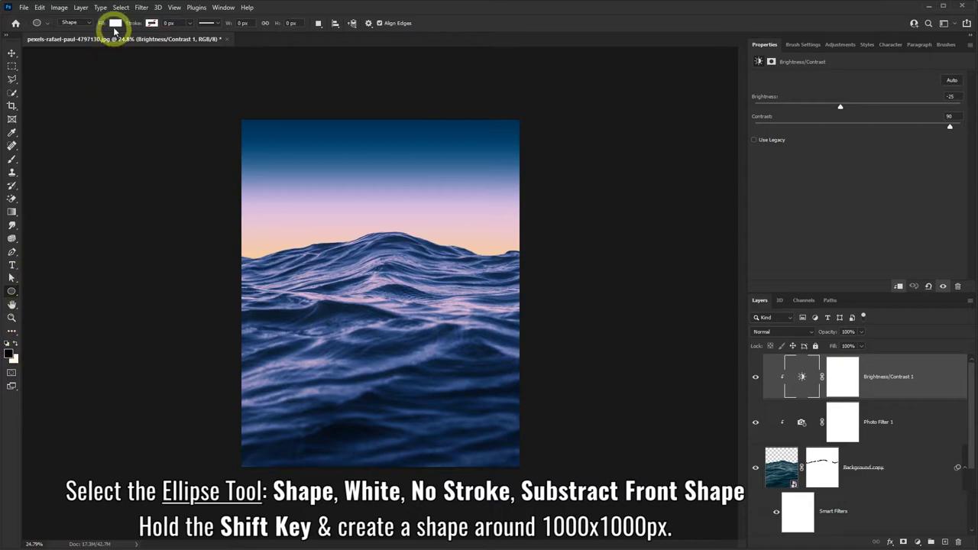
left_click(85, 23)
left_click(73, 31)
left_click(113, 23)
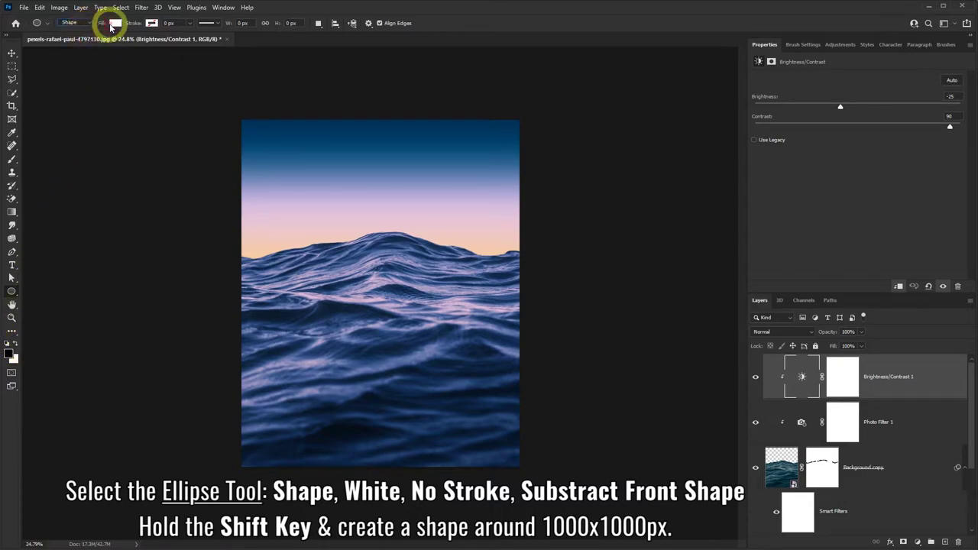
left_click(178, 42)
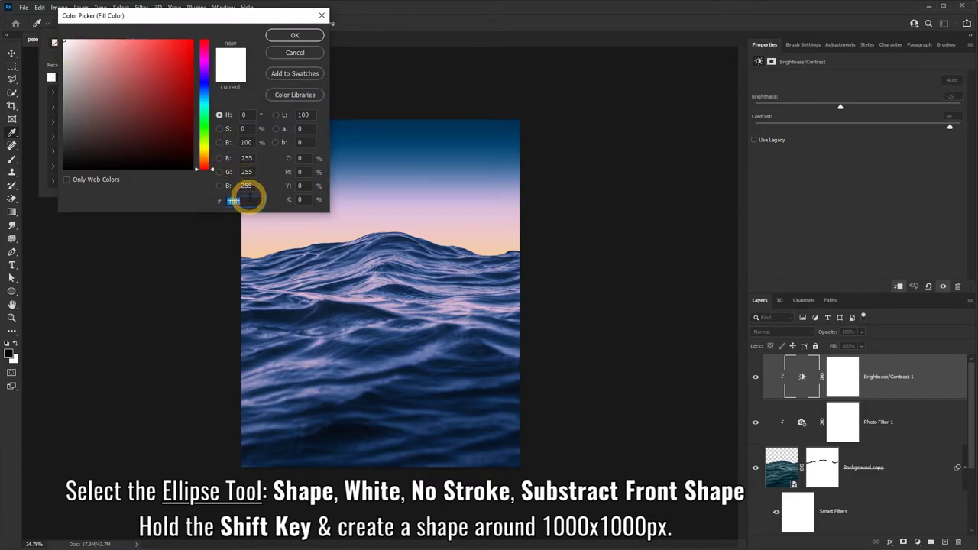
left_click(294, 35)
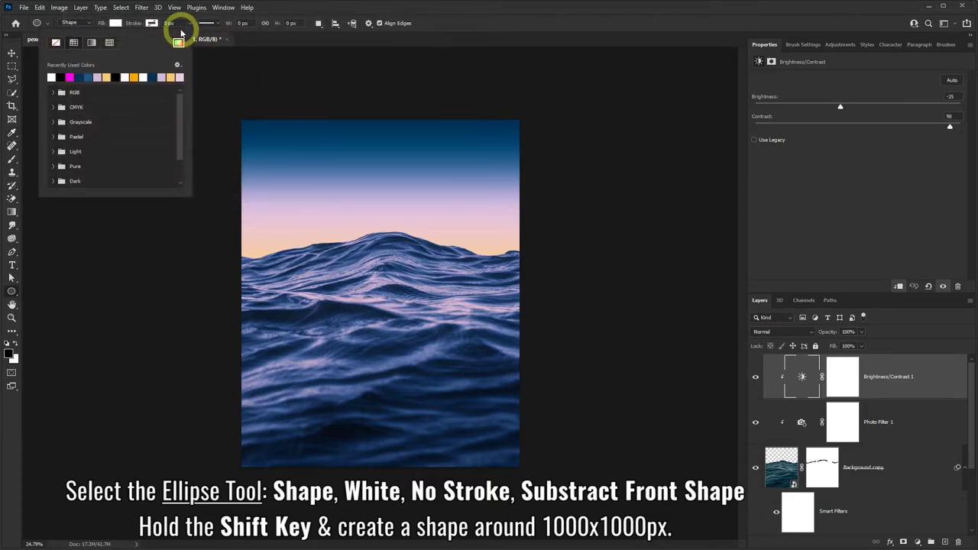
left_click(150, 23)
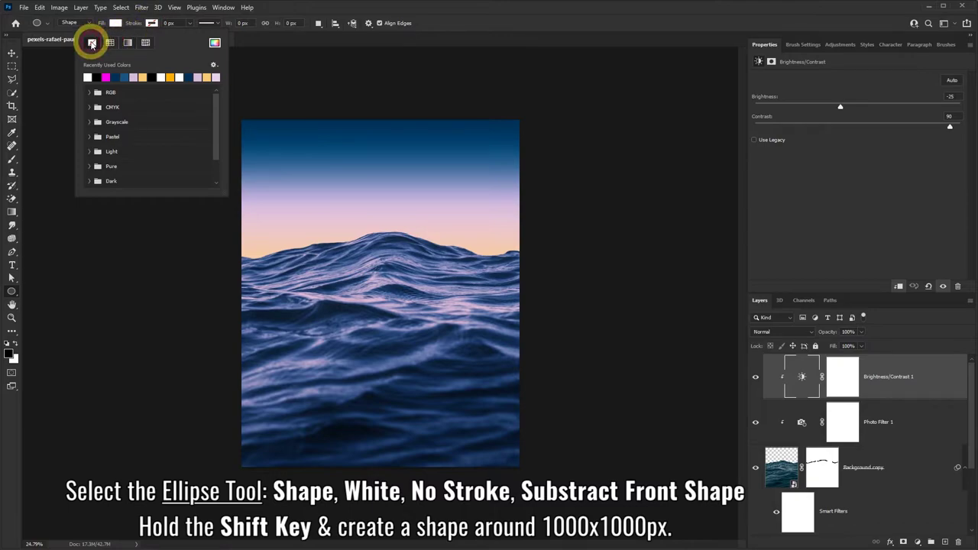
left_click(275, 6)
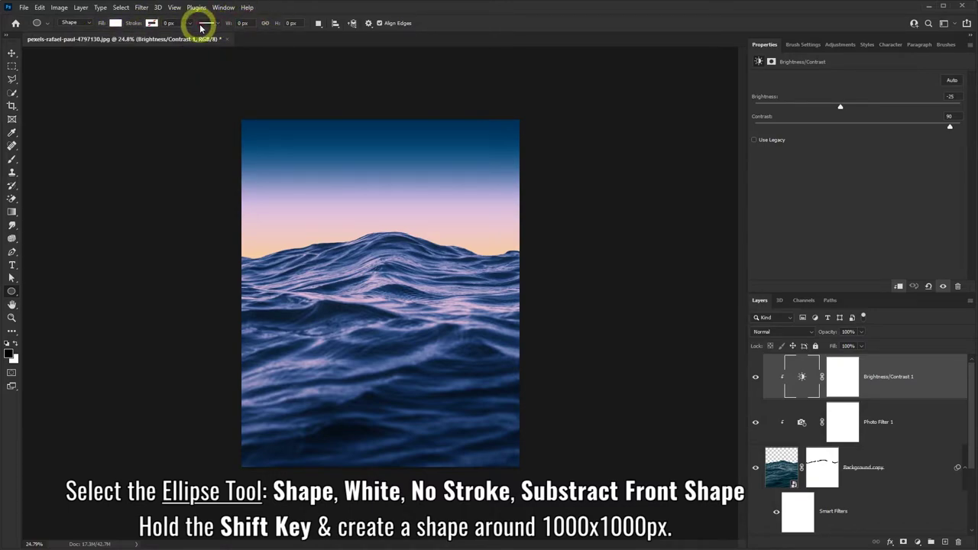
left_click(319, 22)
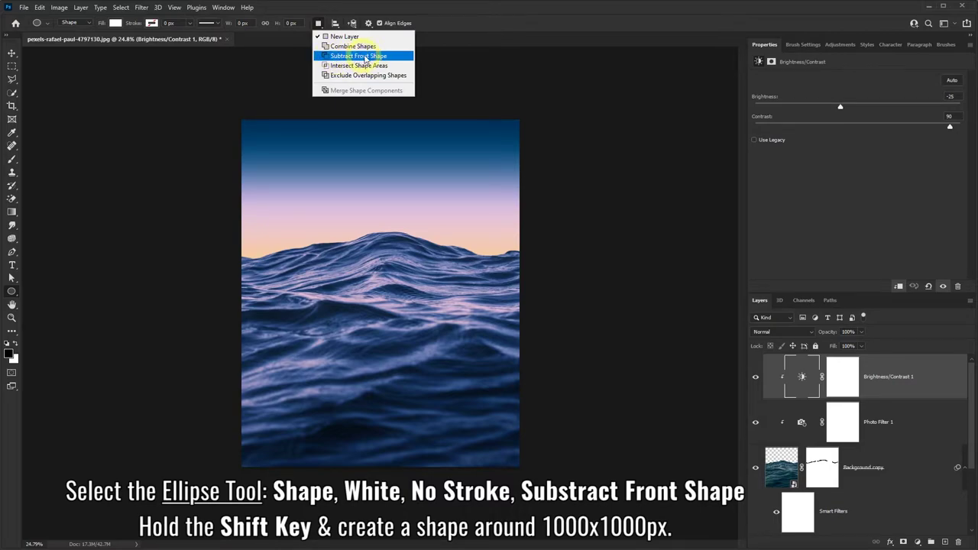
left_click(367, 58)
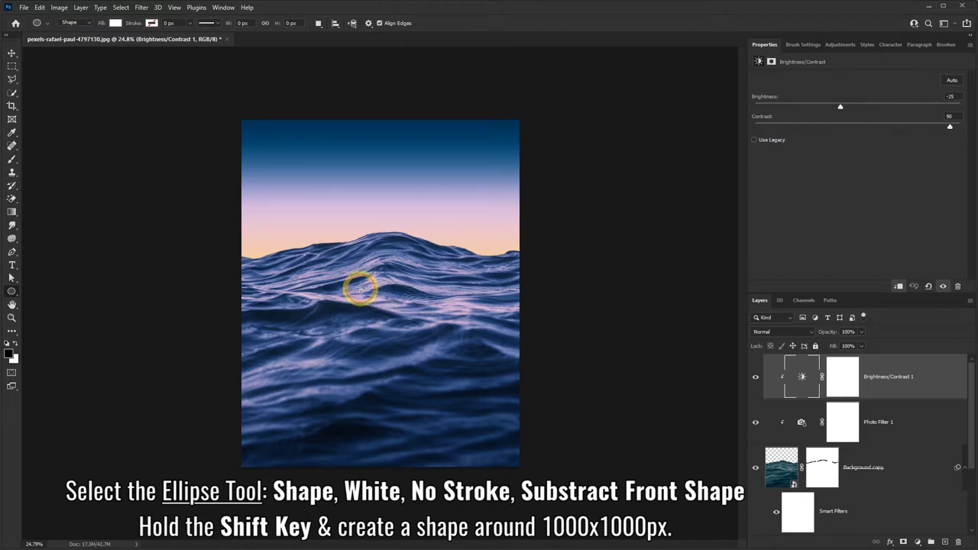
Step: Draw a white 1000 px circle, then subtract an offset ~998 px circle to leave a crescent
left_click_drag(360, 287, 442, 351)
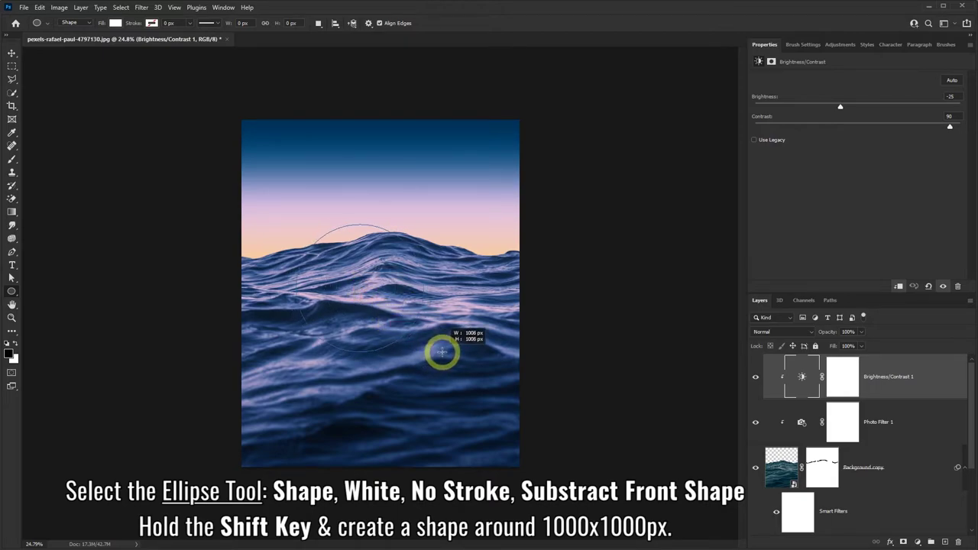
left_click_drag(442, 351, 441, 351)
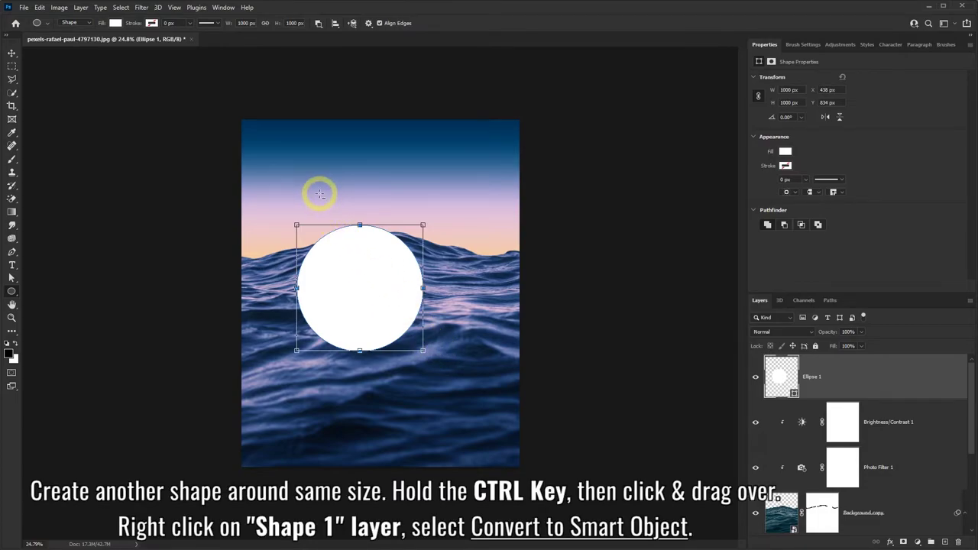
left_click_drag(320, 194, 396, 272)
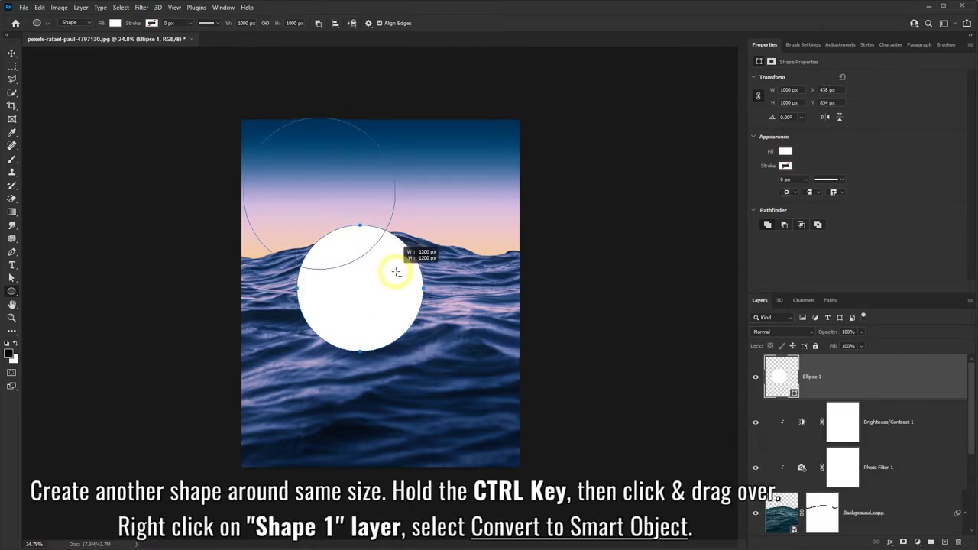
left_click_drag(395, 272, 383, 265)
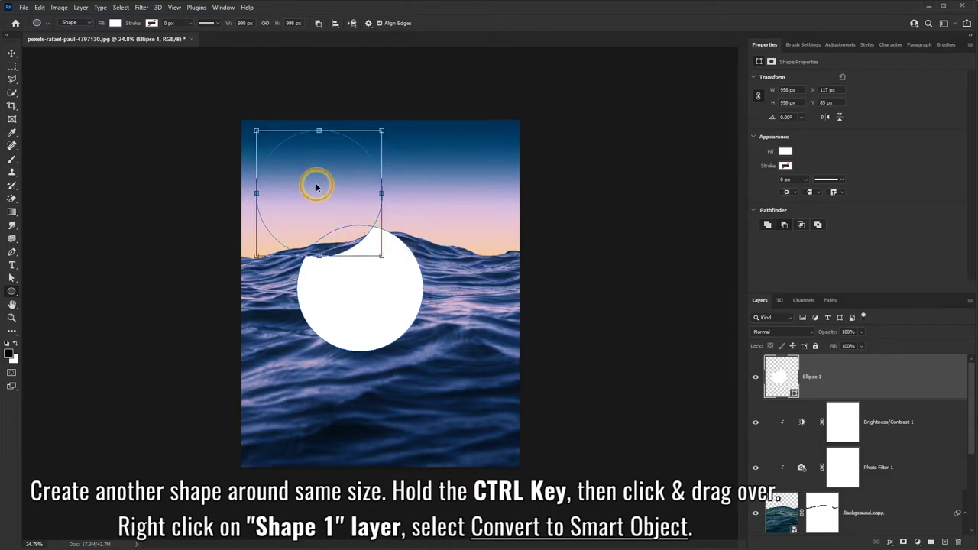
mouse_move(316, 187)
left_mouse_down()
mouse_move(329, 249)
mouse_move(340, 260)
mouse_move(320, 231)
mouse_move(326, 237)
left_mouse_up()
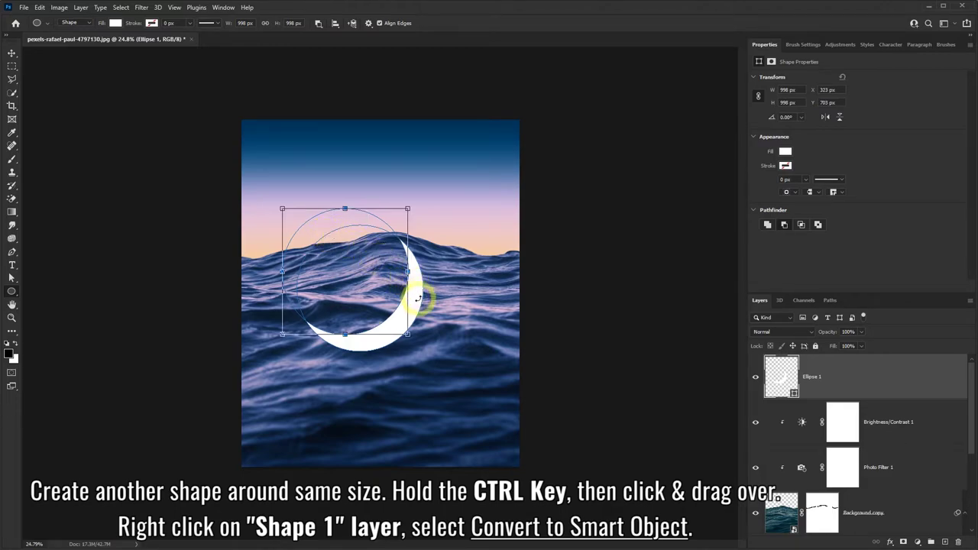
Step: Convert Ellipse 1 to a Smart Object and move it directly above Gradient Fill 1
right_click(894, 382)
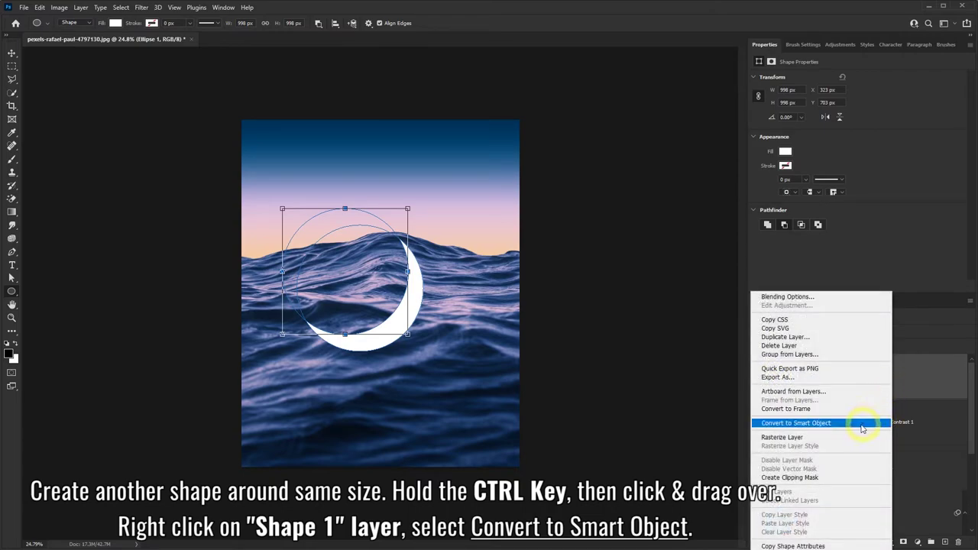
left_click(812, 423)
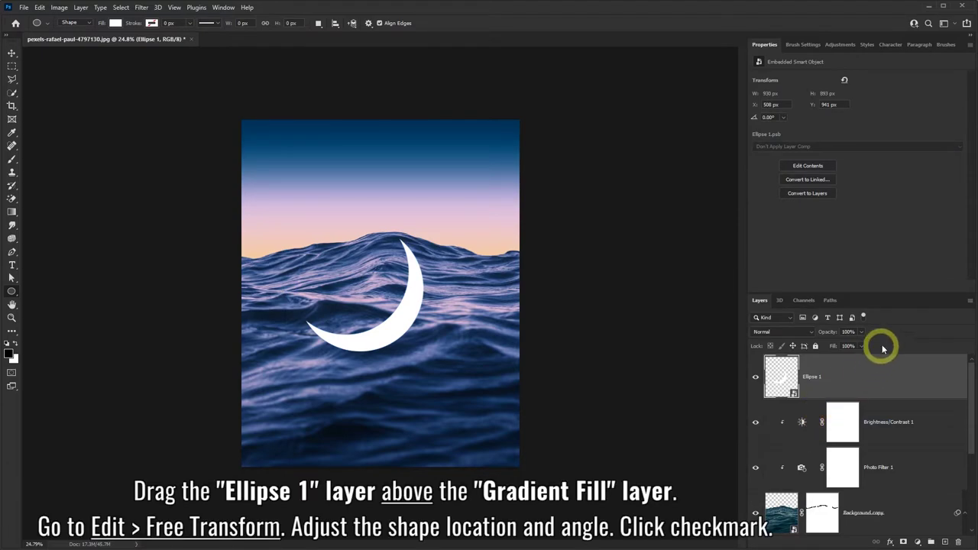
left_click_drag(897, 292, 902, 238)
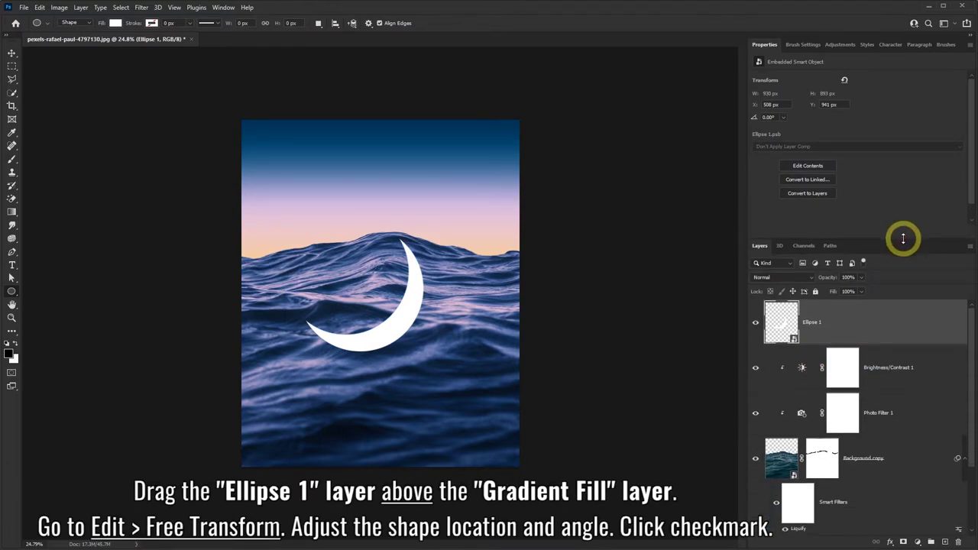
left_click_drag(919, 328, 921, 333)
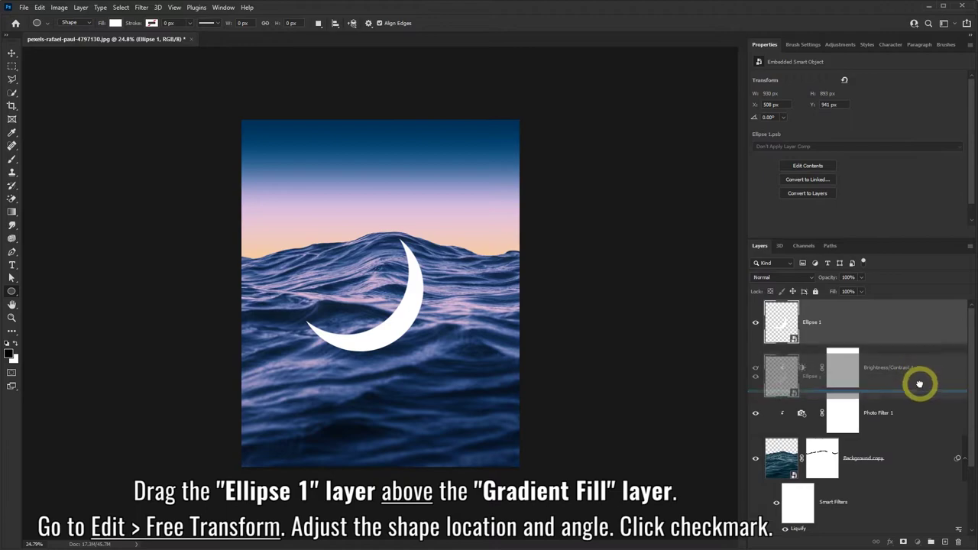
mouse_move(919, 336)
left_mouse_down()
mouse_move(912, 513)
mouse_move(875, 485)
left_mouse_up()
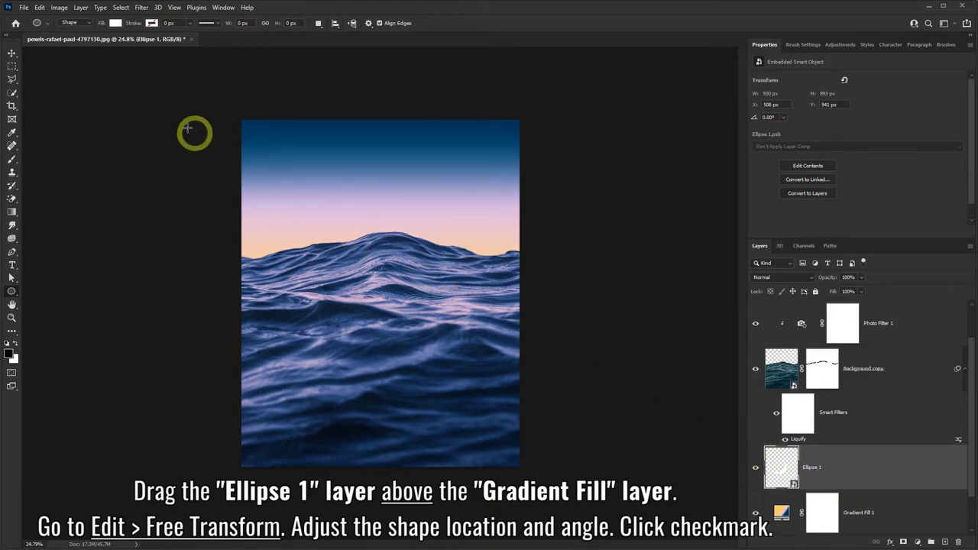
Step: Free Transform the crescent up and right into the sky, rotate it about 20°, and commit
left_click(39, 7)
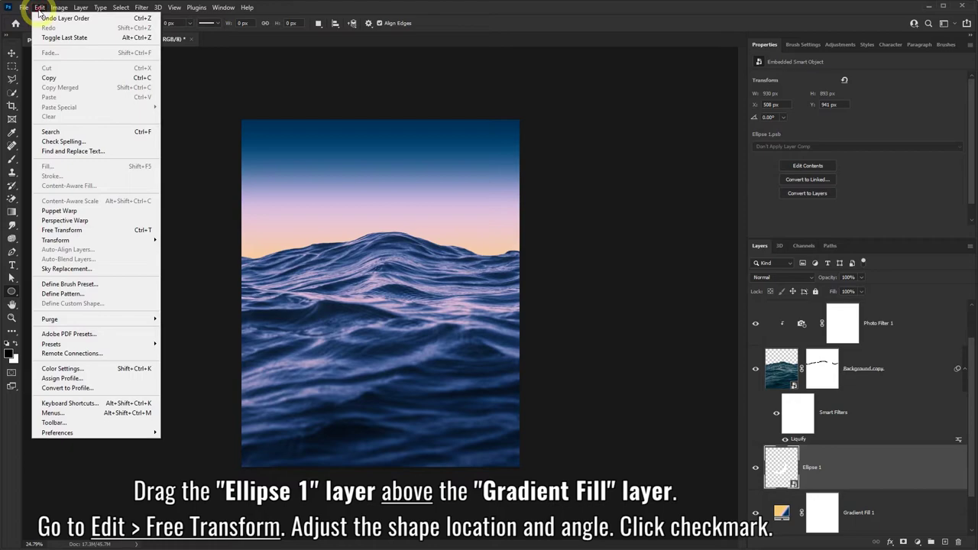
left_click(61, 231)
mouse_move(338, 258)
left_mouse_down()
mouse_move(398, 238)
mouse_move(353, 218)
mouse_move(364, 157)
mouse_move(367, 175)
left_mouse_up()
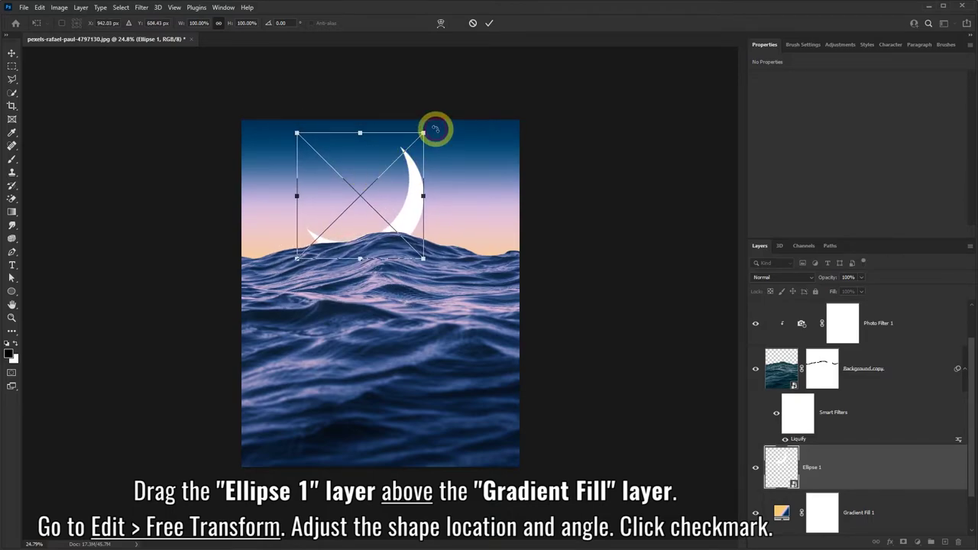
left_click_drag(434, 129, 458, 139)
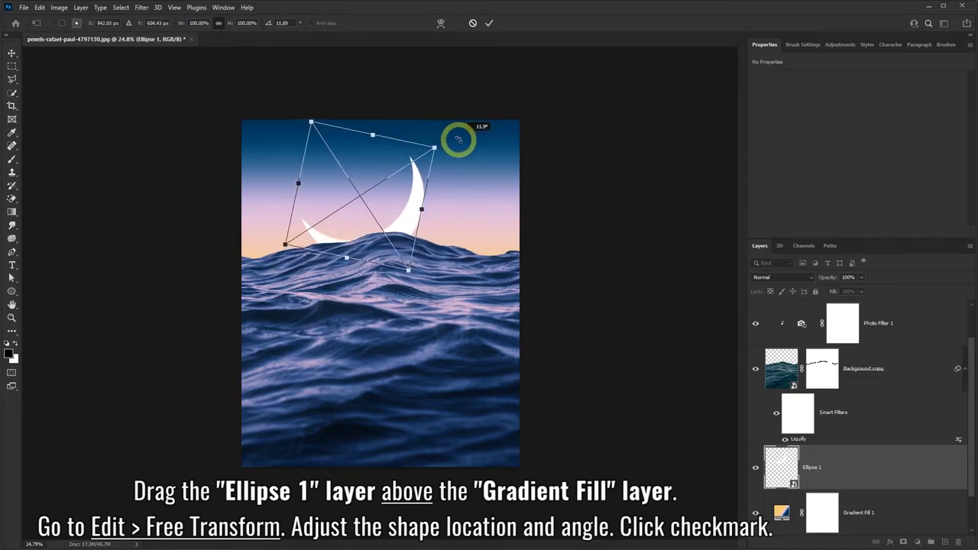
left_click_drag(401, 201, 410, 207)
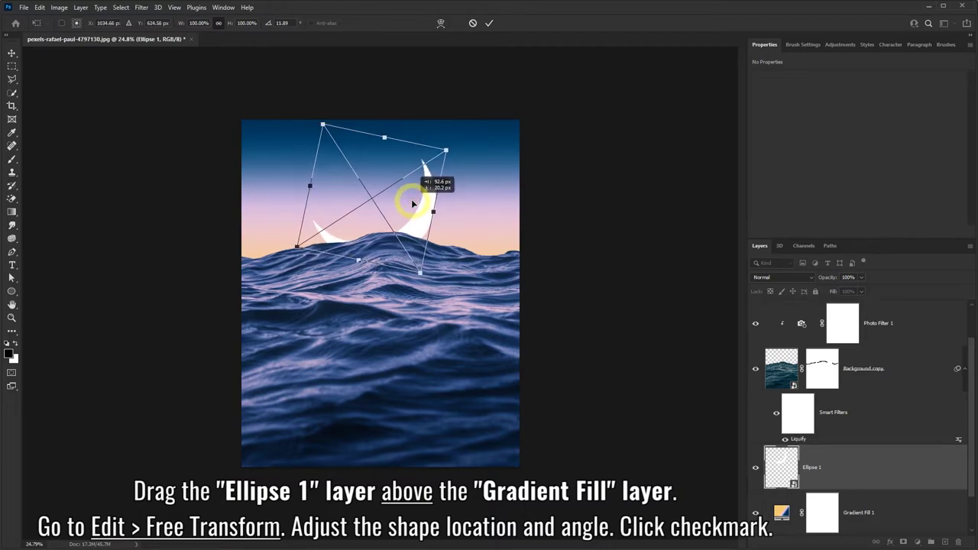
left_click_drag(460, 144, 469, 152)
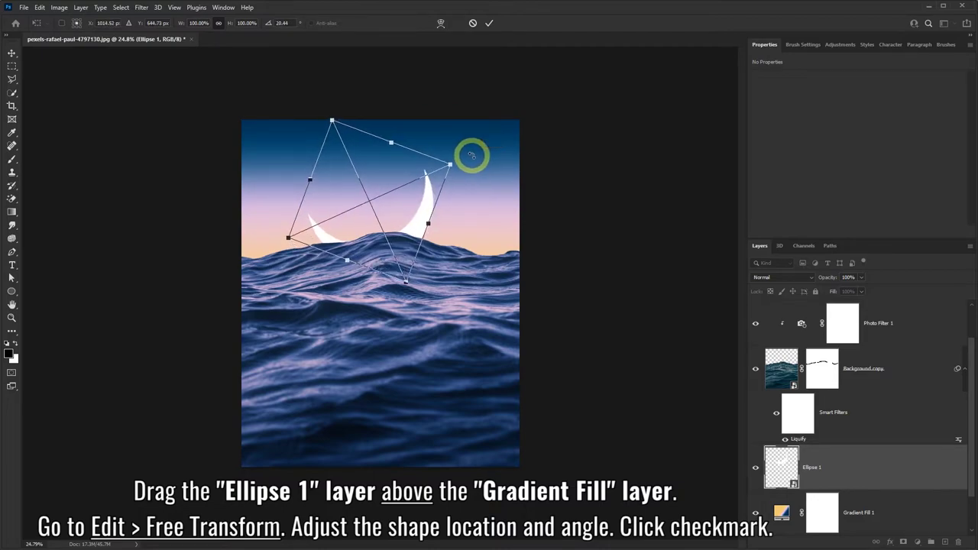
left_click_drag(411, 203, 417, 204)
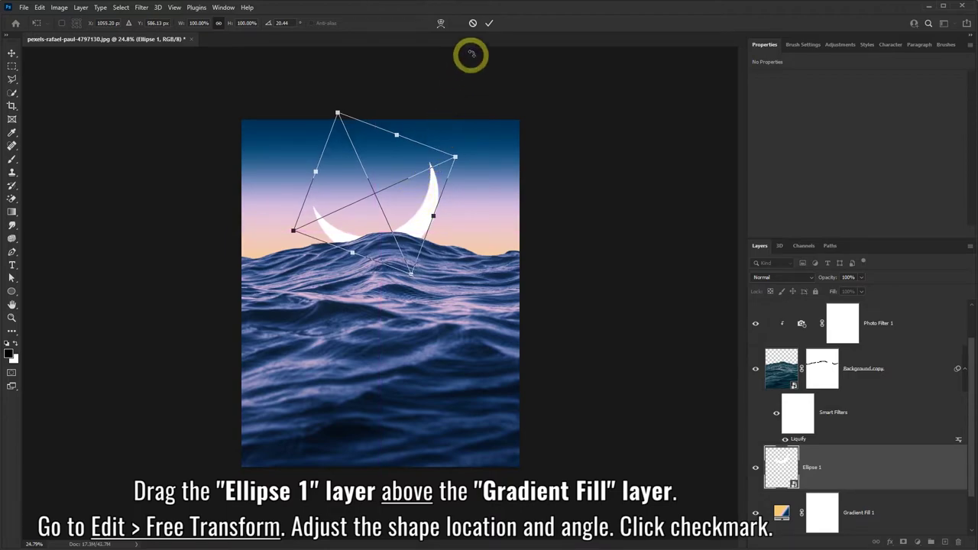
left_click(489, 27)
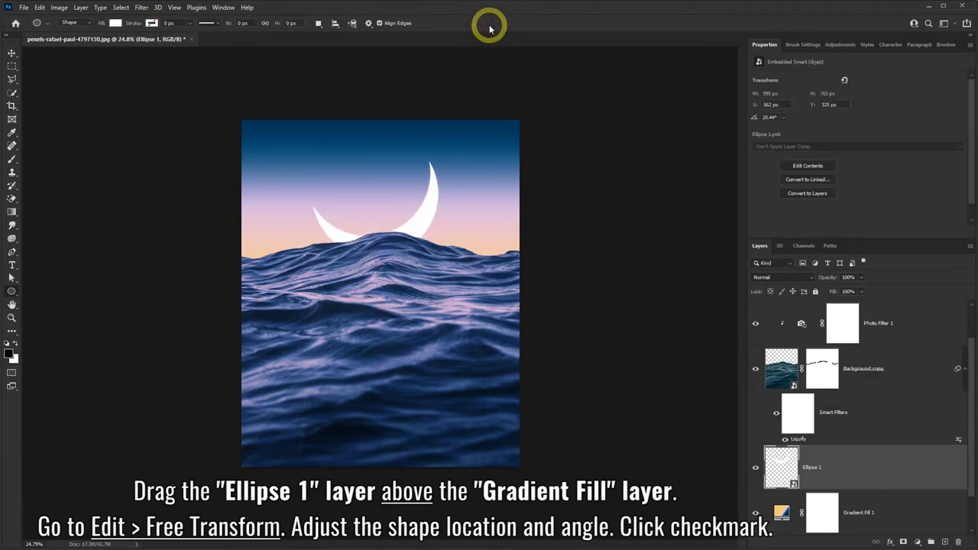
Step: Give Ellipse 1 an Outer Glow: Linear Dodge (Add), 50% opacity, ffae00, Softer, size 90
right_click(868, 464)
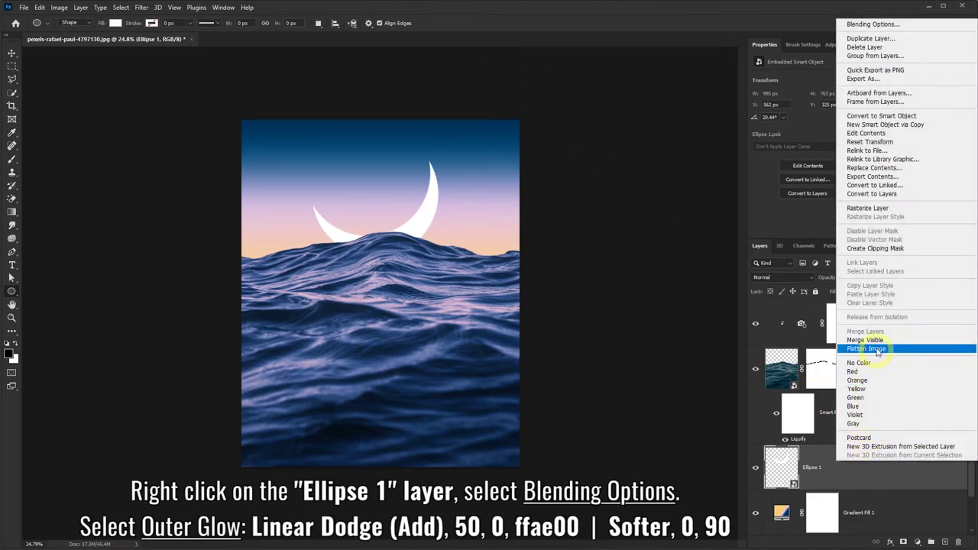
left_click(872, 25)
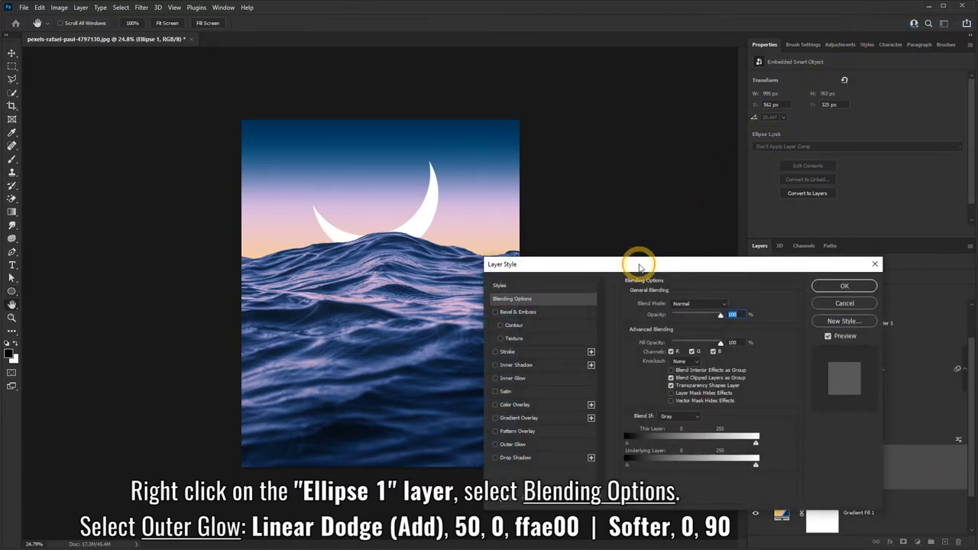
left_click_drag(639, 267, 686, 66)
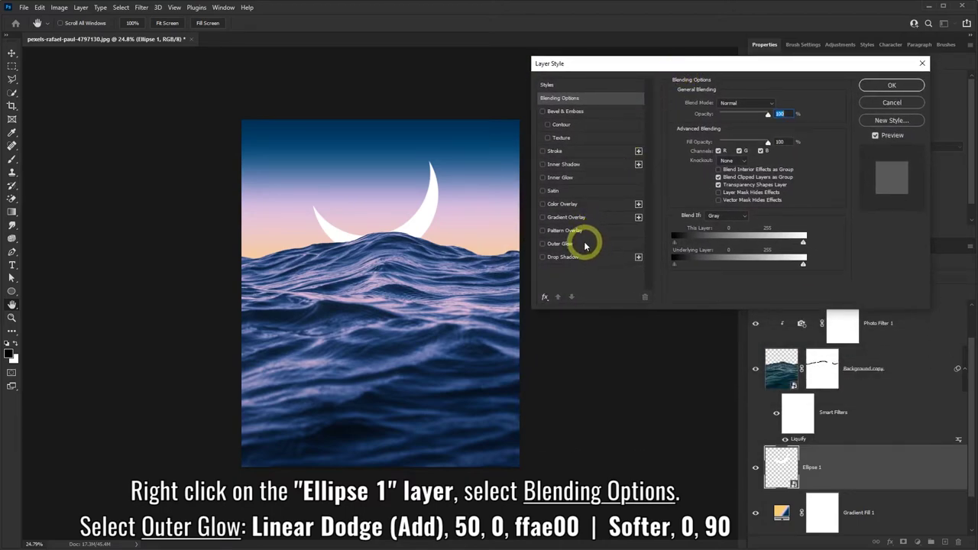
left_click(560, 243)
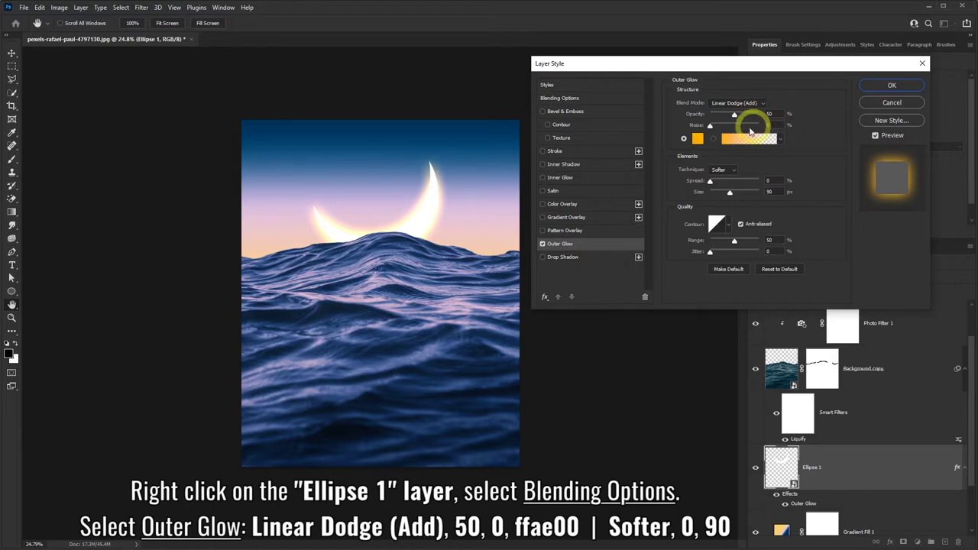
left_click(698, 139)
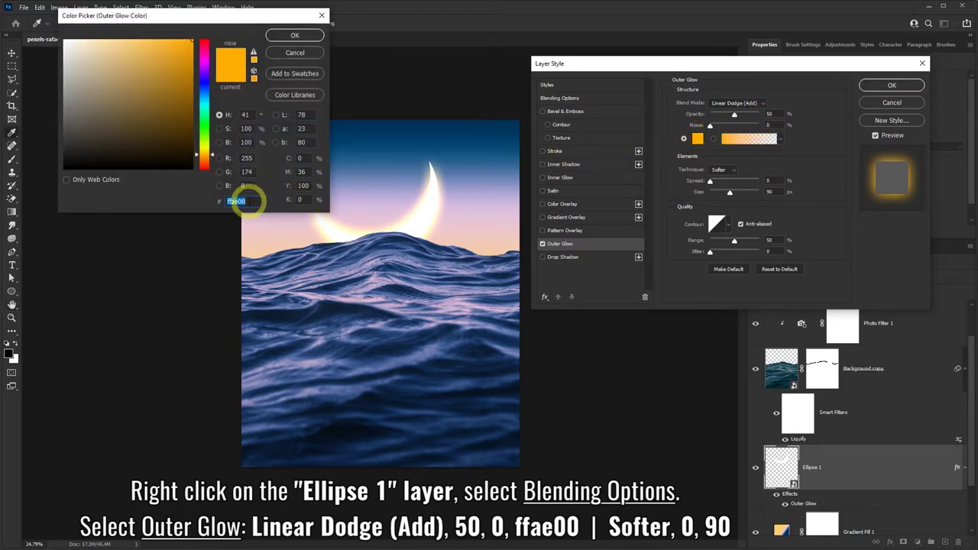
left_click(294, 36)
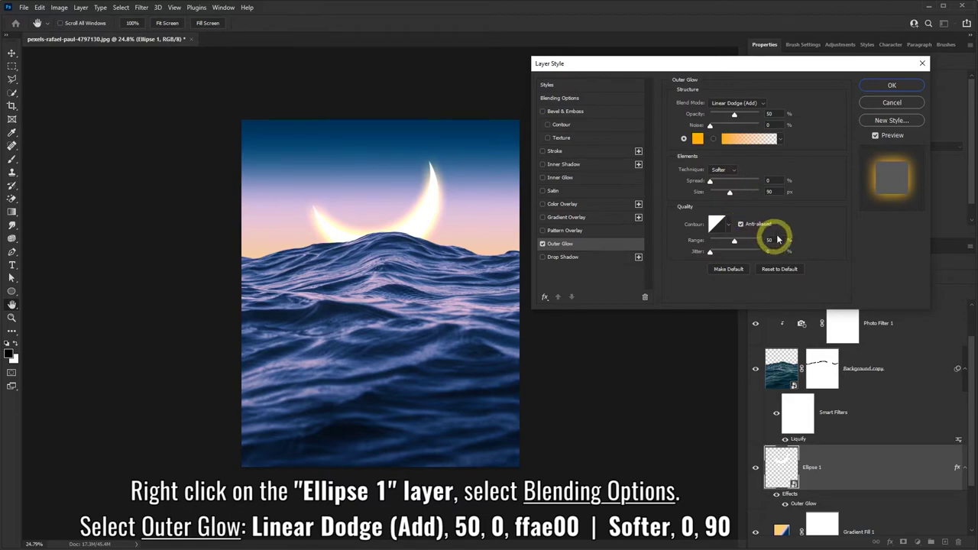
left_click(886, 85)
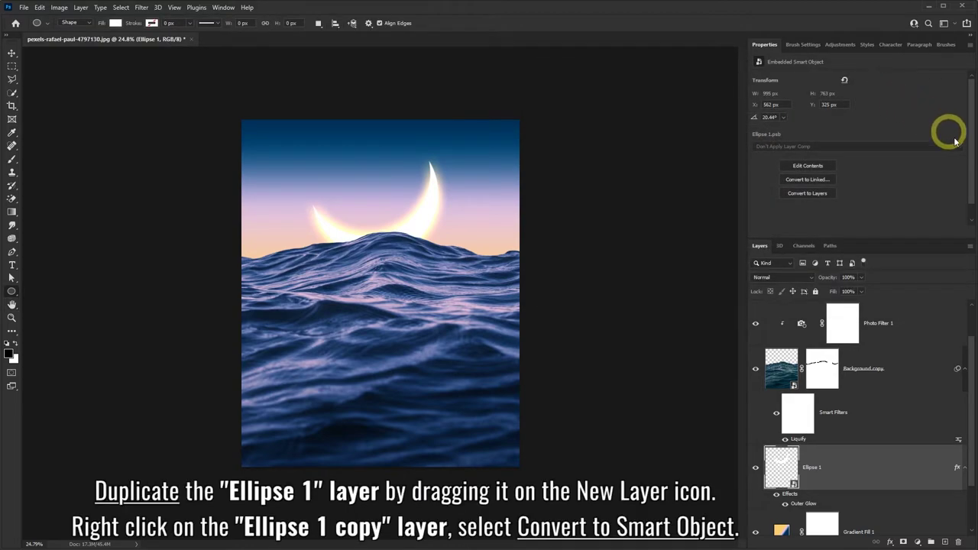
Step: Duplicate the Ellipse 1 layer and convert Ellipse 1 copy, with its outer glow, into a smart object
left_click_drag(895, 469, 945, 543)
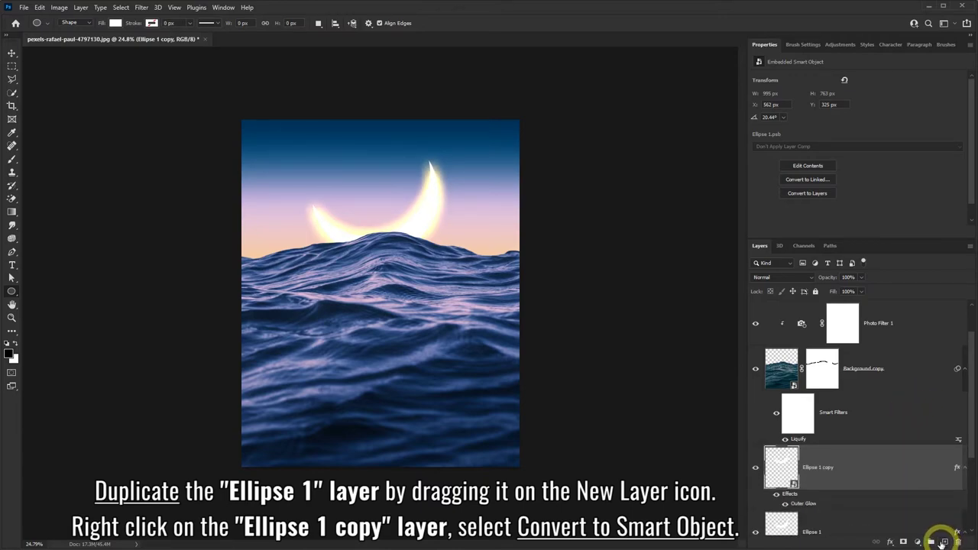
right_click(874, 463)
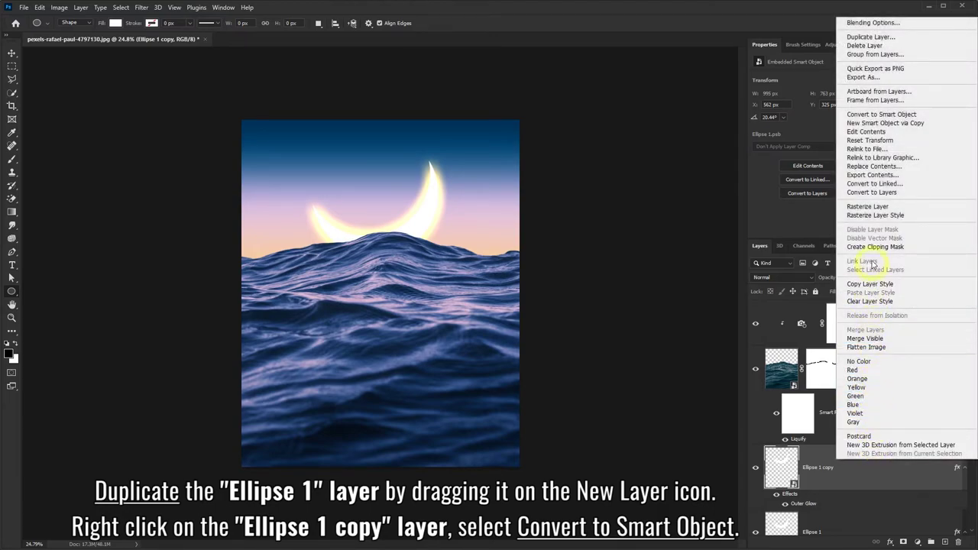
left_click(875, 115)
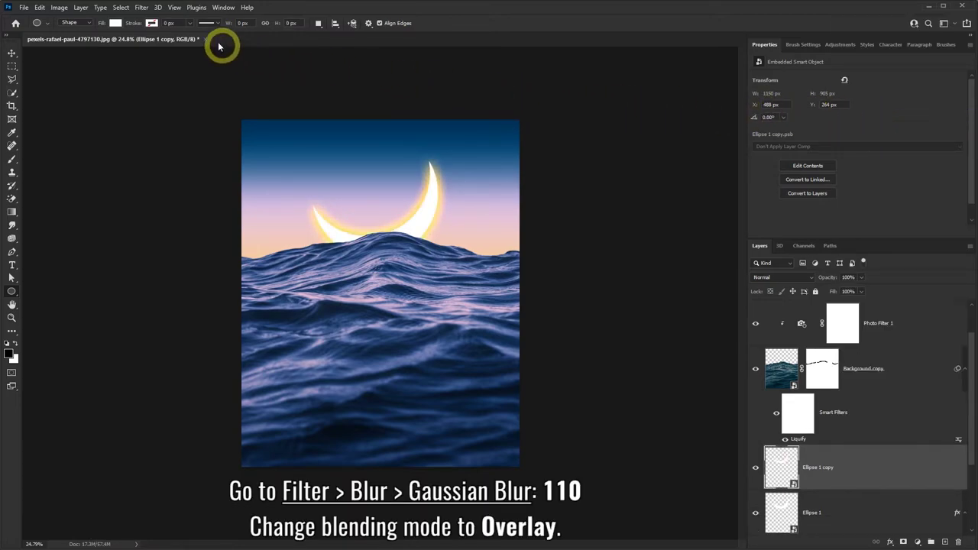
Step: Apply a 110-pixel Gaussian Blur to Ellipse 1 copy and set its blend mode to Overlay
left_click(142, 11)
mouse_move(164, 137)
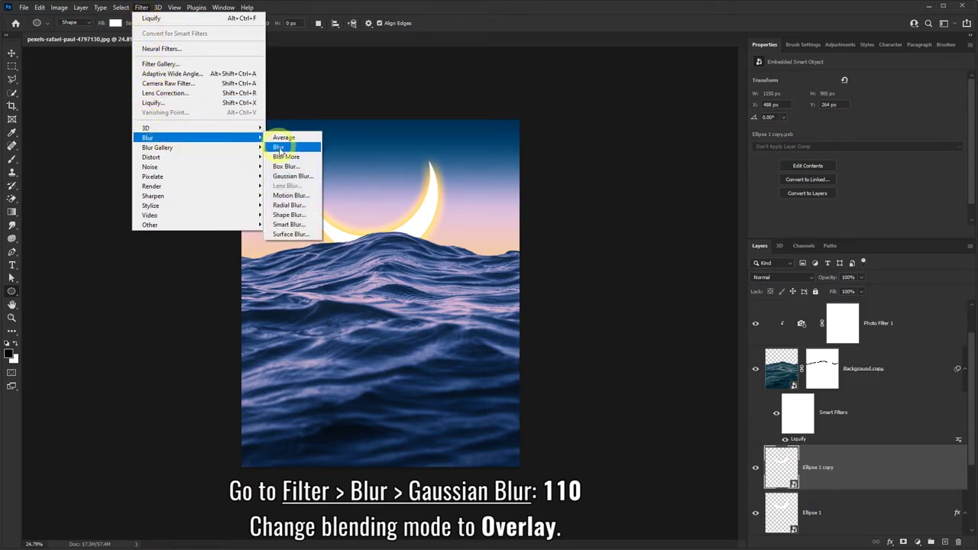
left_click(292, 178)
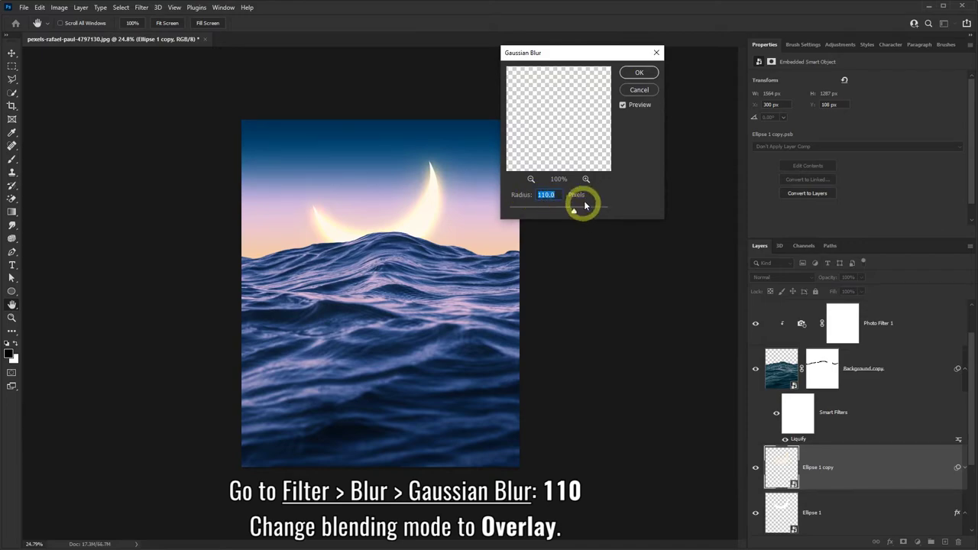
left_click(636, 74)
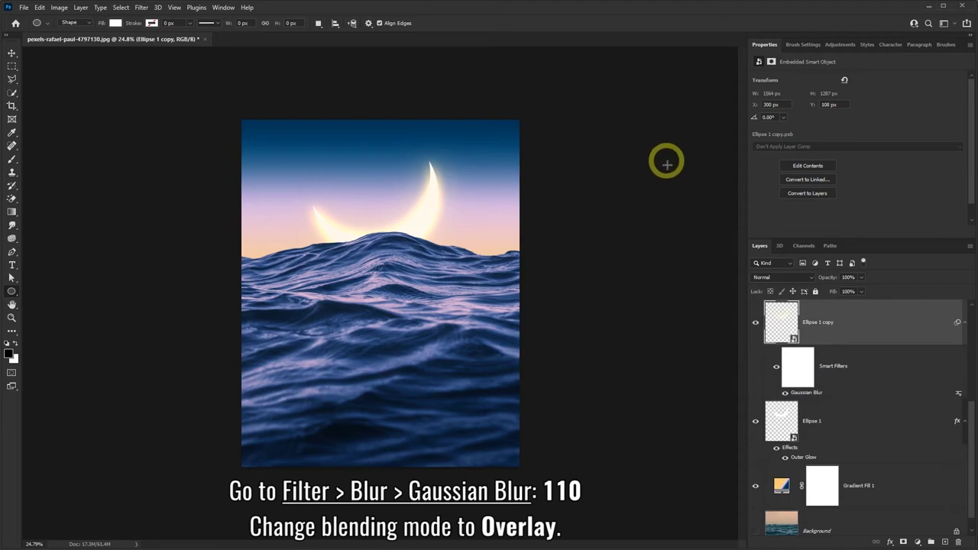
left_click(812, 278)
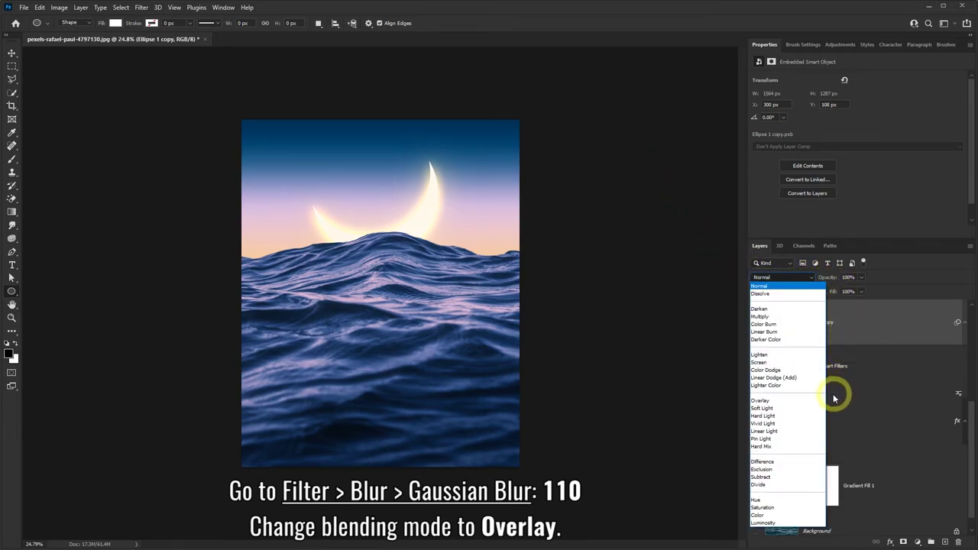
left_click(761, 401)
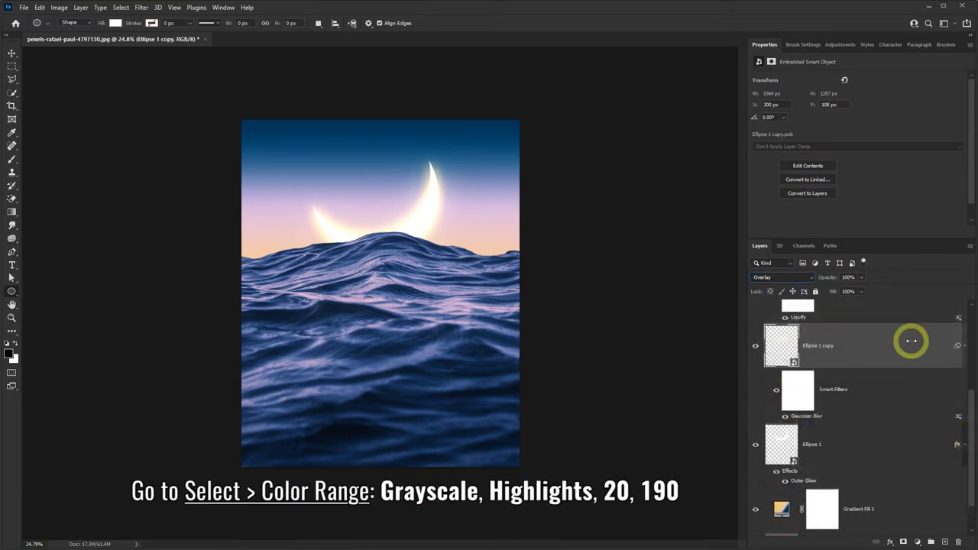
Step: Use Color Range with grayscale preview to select Highlights at fuzziness 20, range 190
left_click(913, 344)
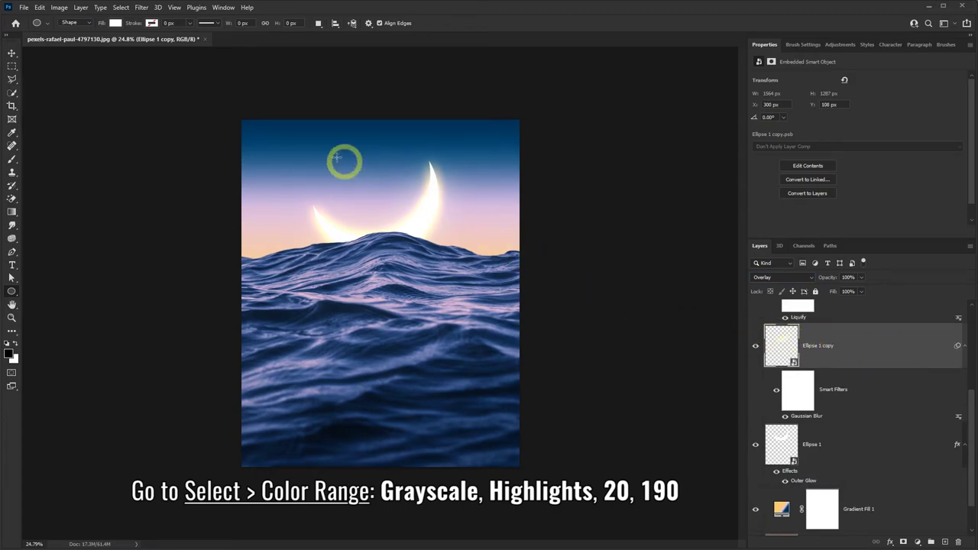
left_click(119, 8)
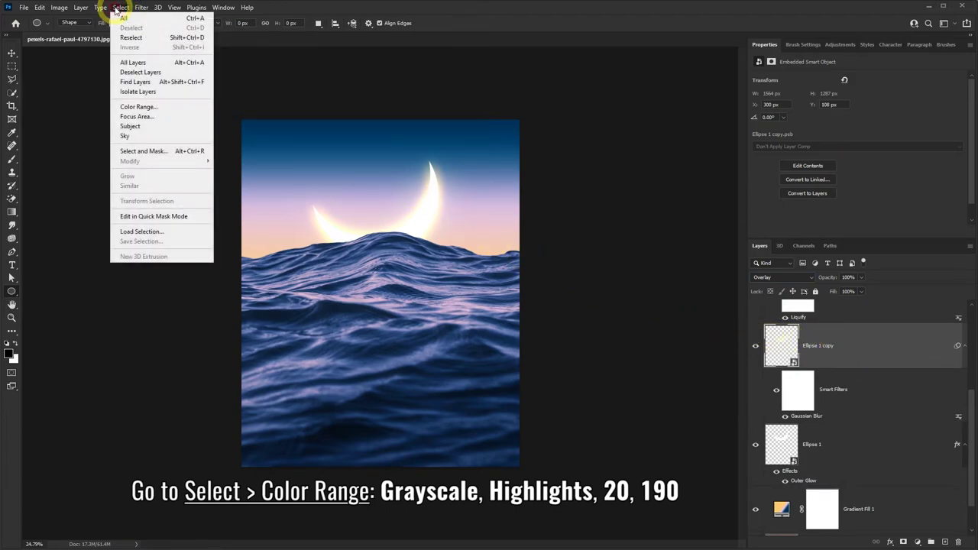
left_click(138, 107)
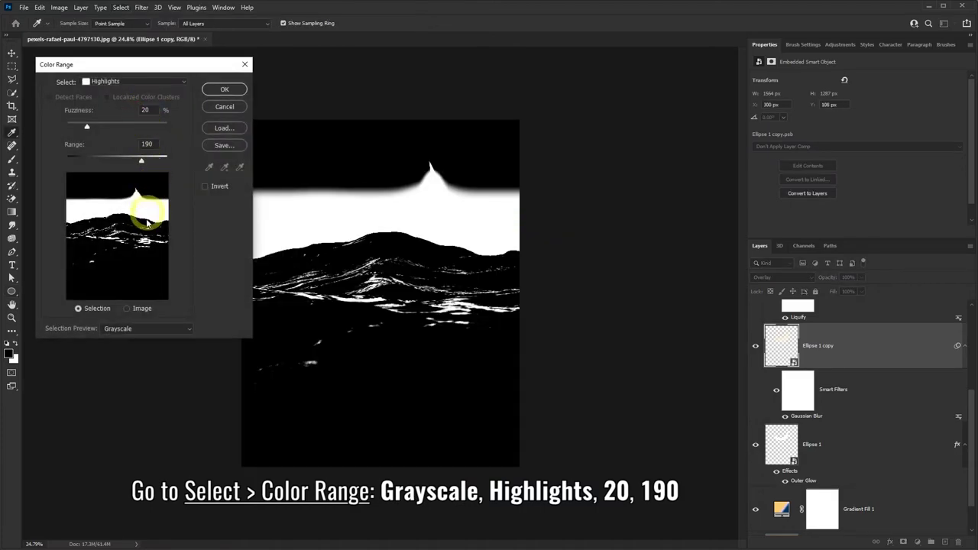
left_click(140, 328)
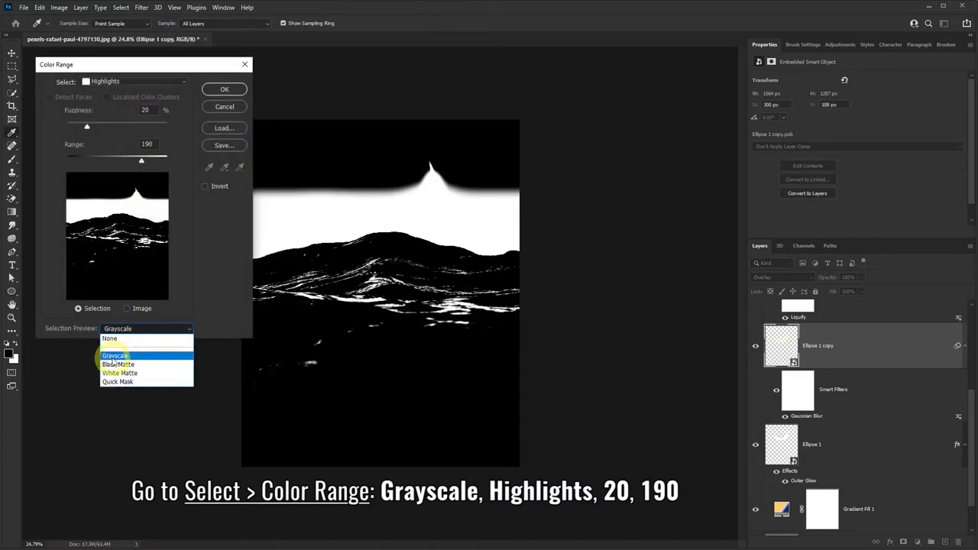
left_click(112, 357)
left_click(112, 82)
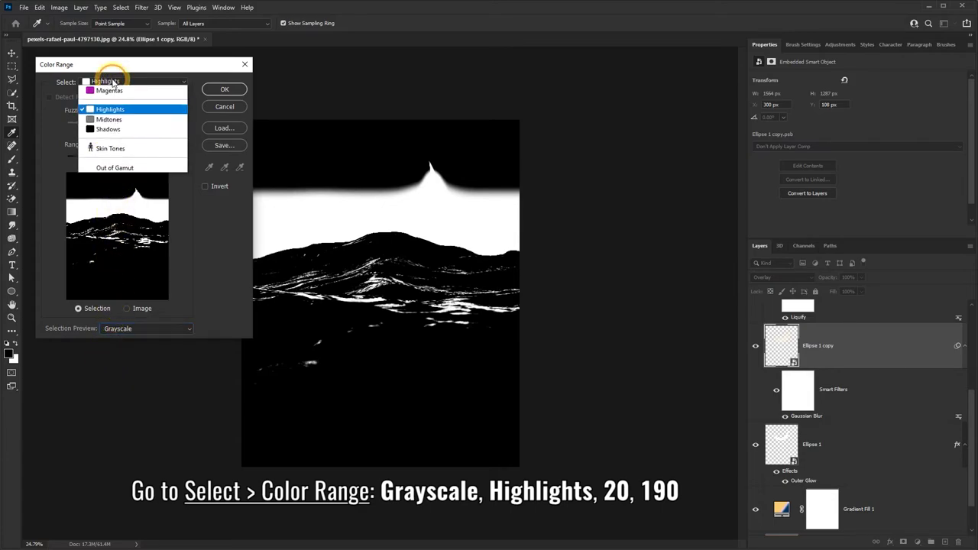
left_click(117, 181)
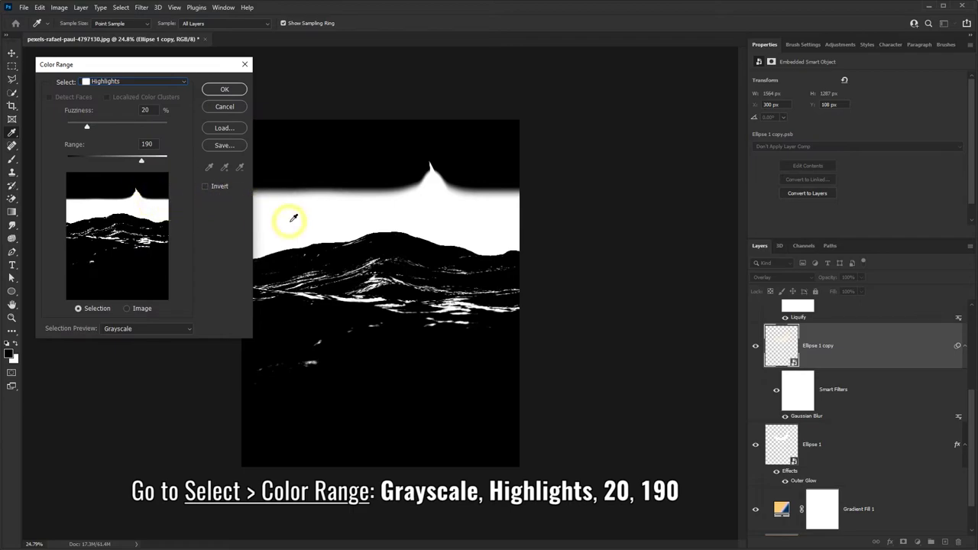
left_click(225, 91)
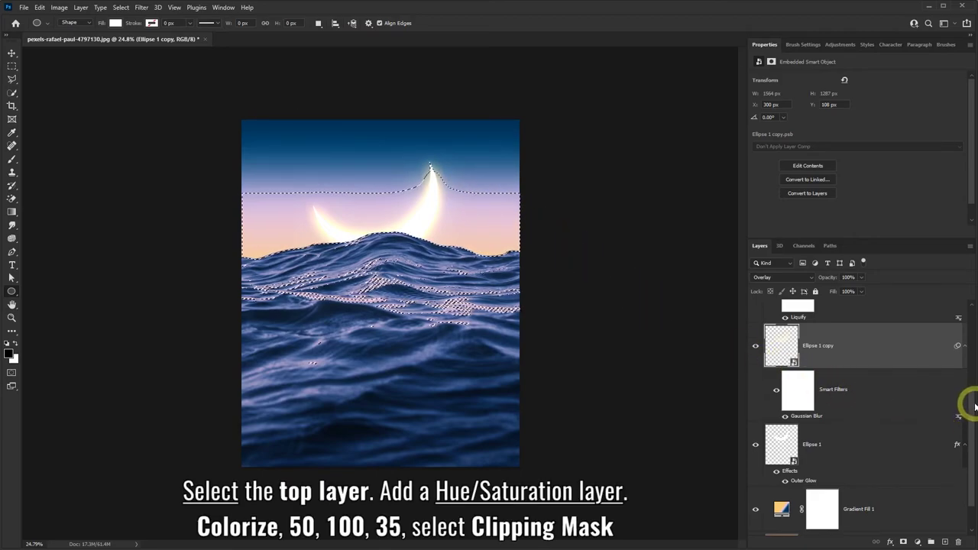
Step: Add a Hue/Saturation adjustment layer above the top Brightness/Contrast 1 layer
left_click_drag(971, 399, 967, 323)
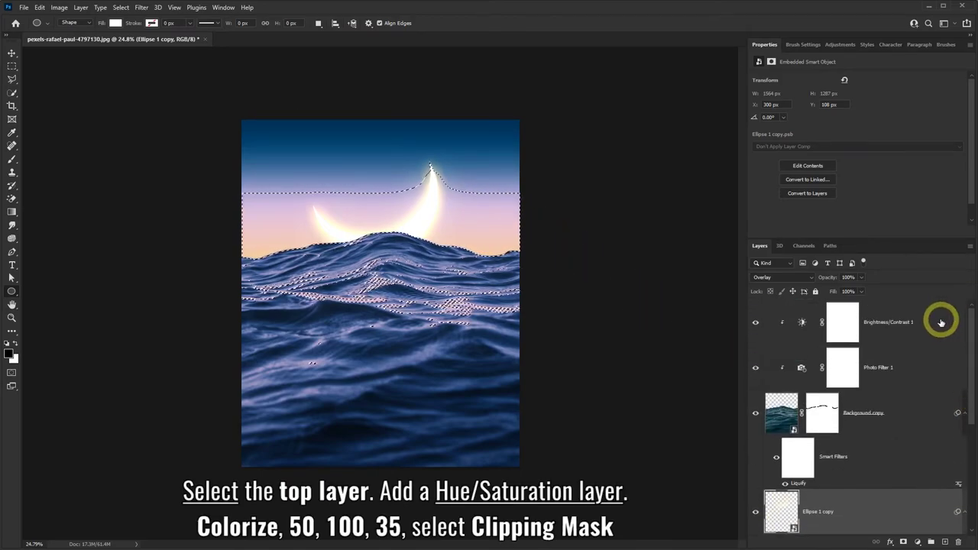
left_click(937, 322)
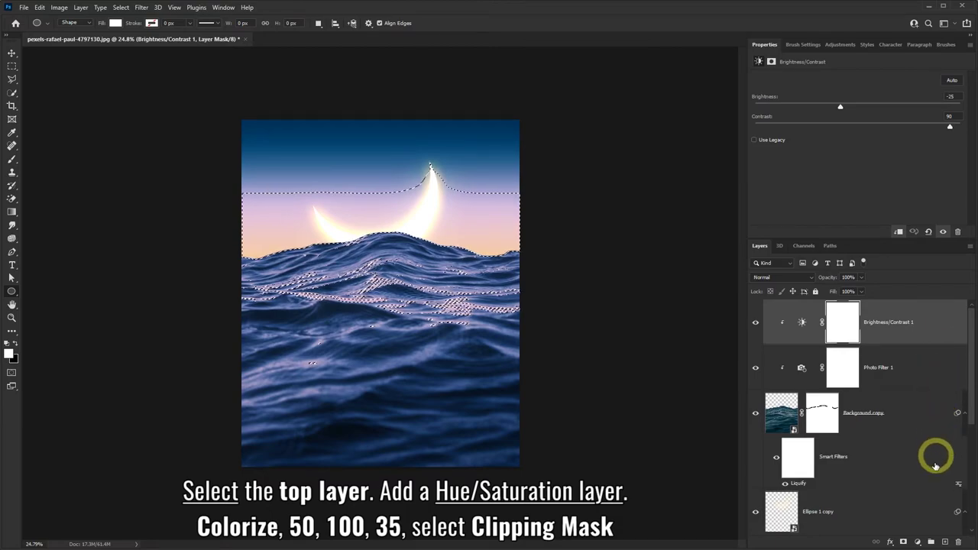
left_click(918, 540)
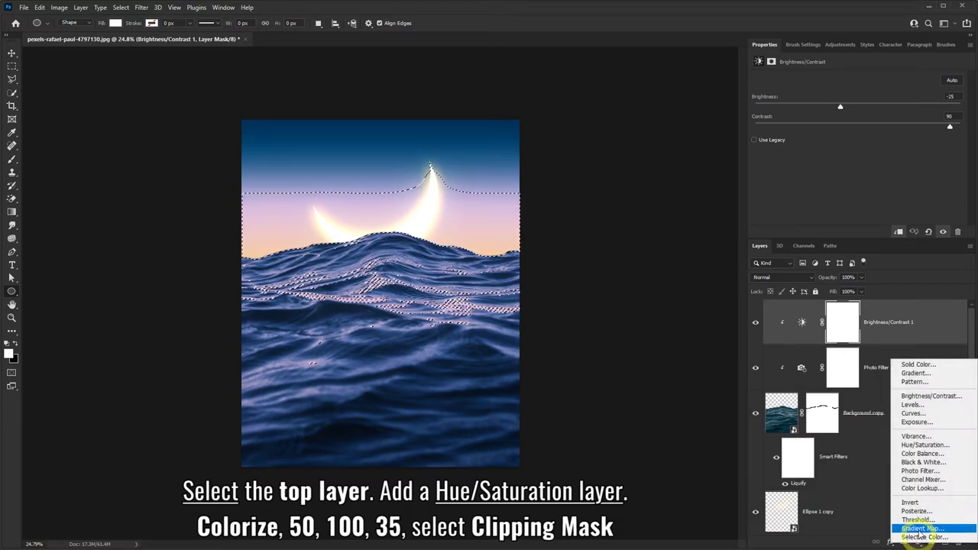
left_click(920, 445)
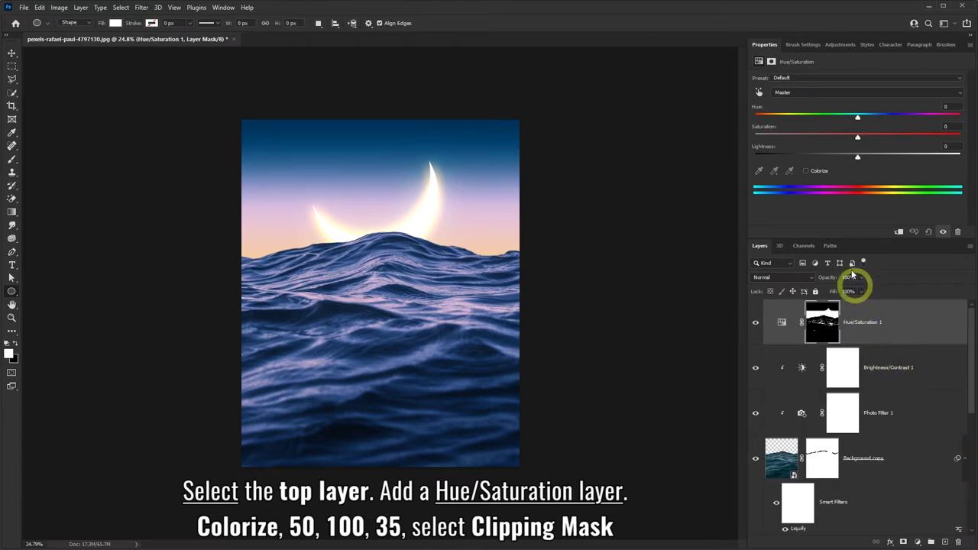
Step: Colorize it at Hue 50, Saturation 100, Lightness +35, clipped to the layer below
left_click(805, 171)
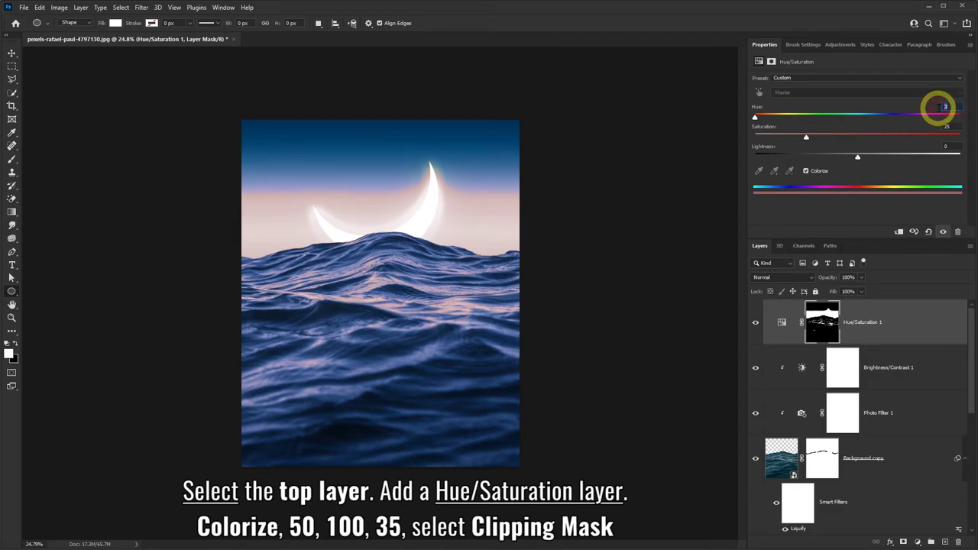
type("50")
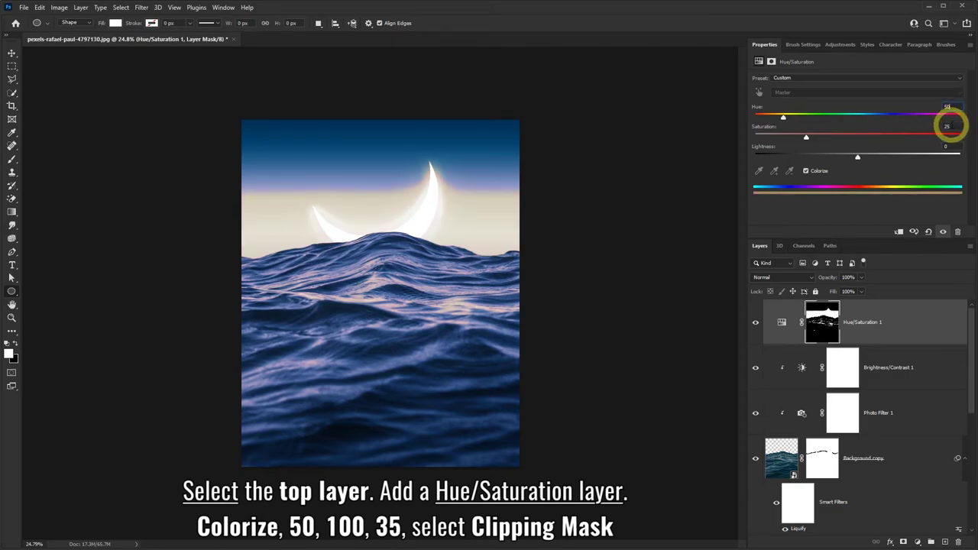
type("100")
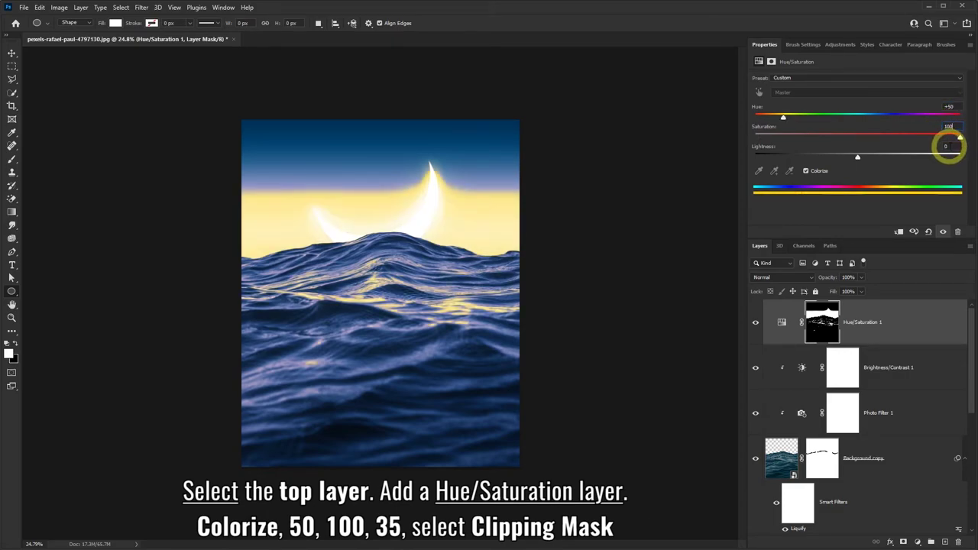
type("5")
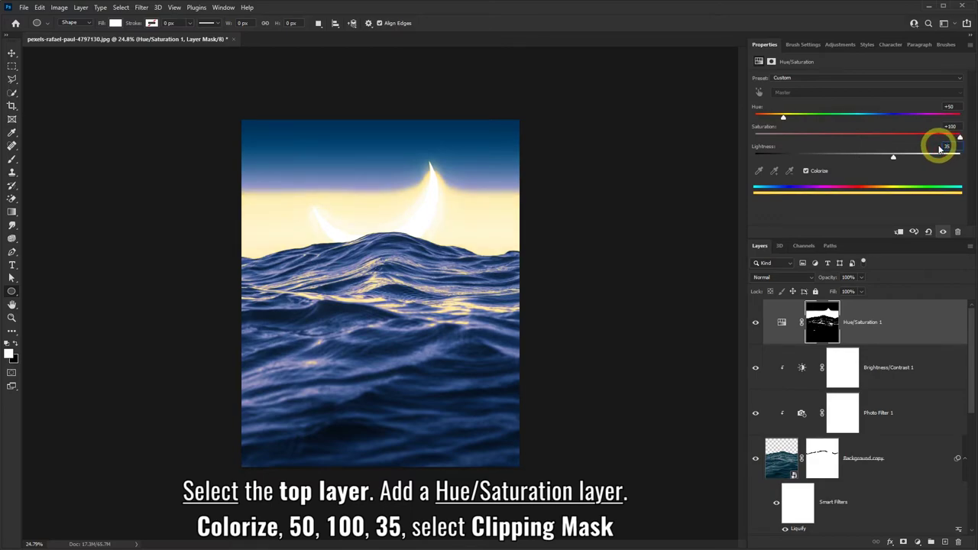
left_click(909, 212)
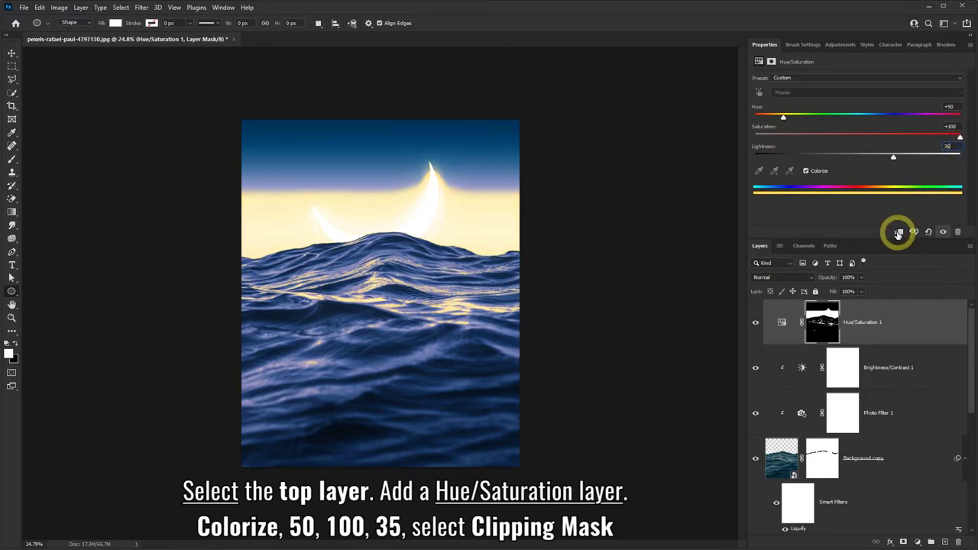
left_click(898, 233)
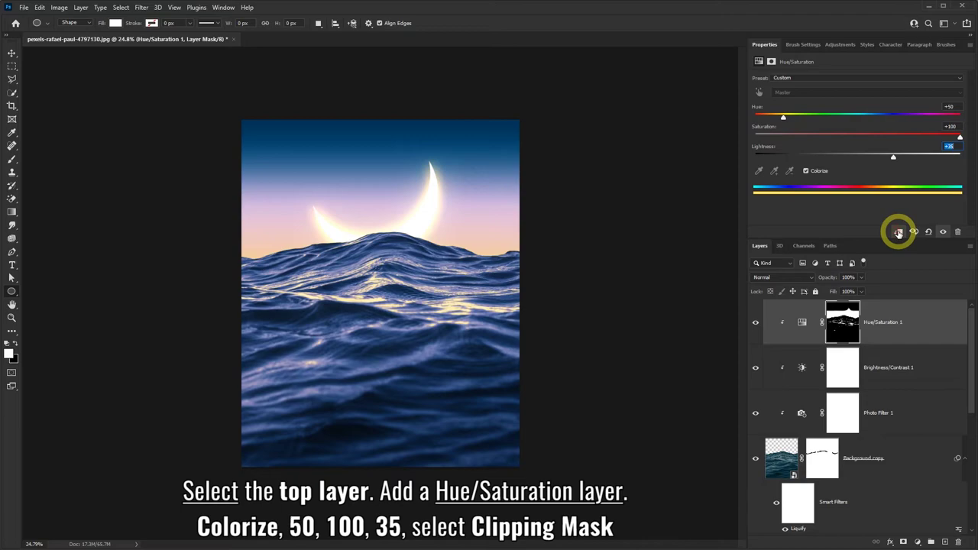
left_click(756, 325)
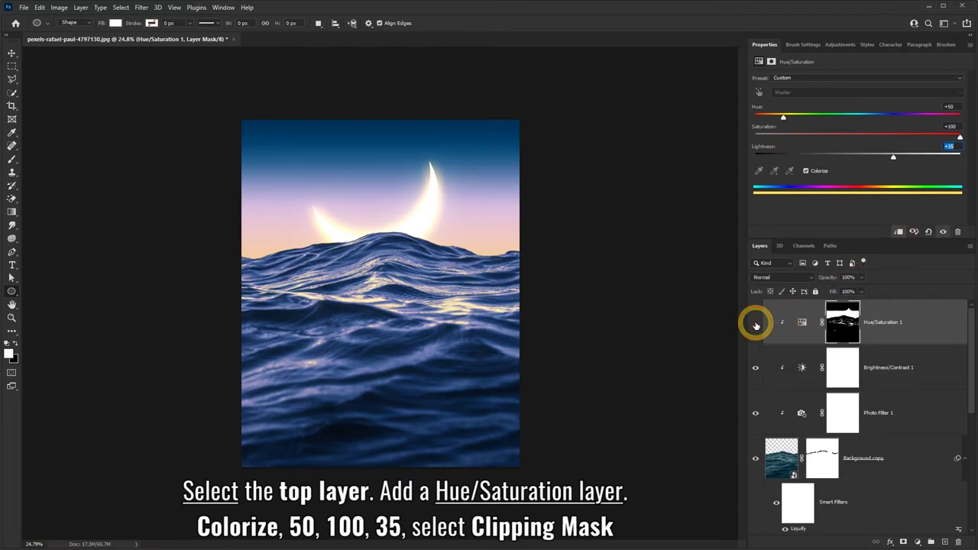
left_click(756, 325)
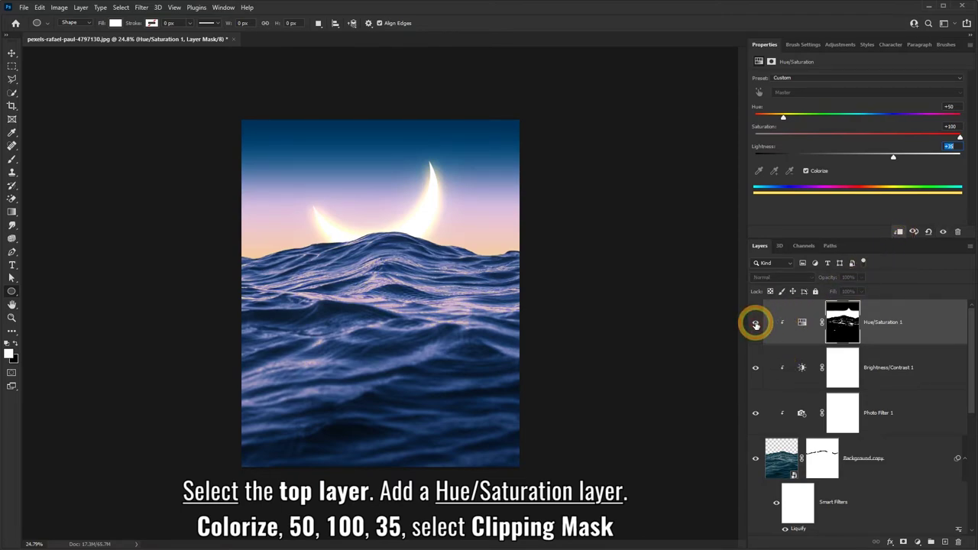
left_click(801, 322)
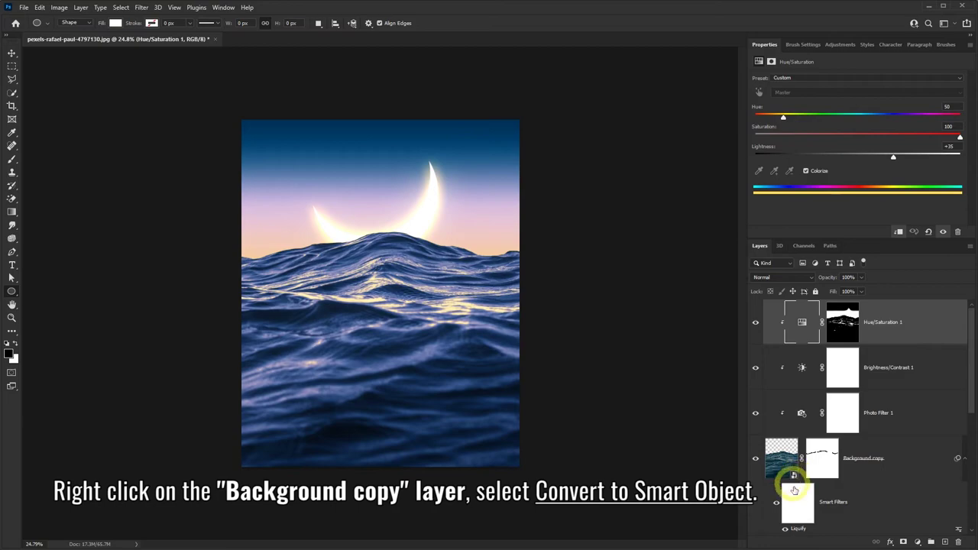
Step: Convert the Background copy layer, with its mask and Liquify filter, into a smart object
right_click(909, 457)
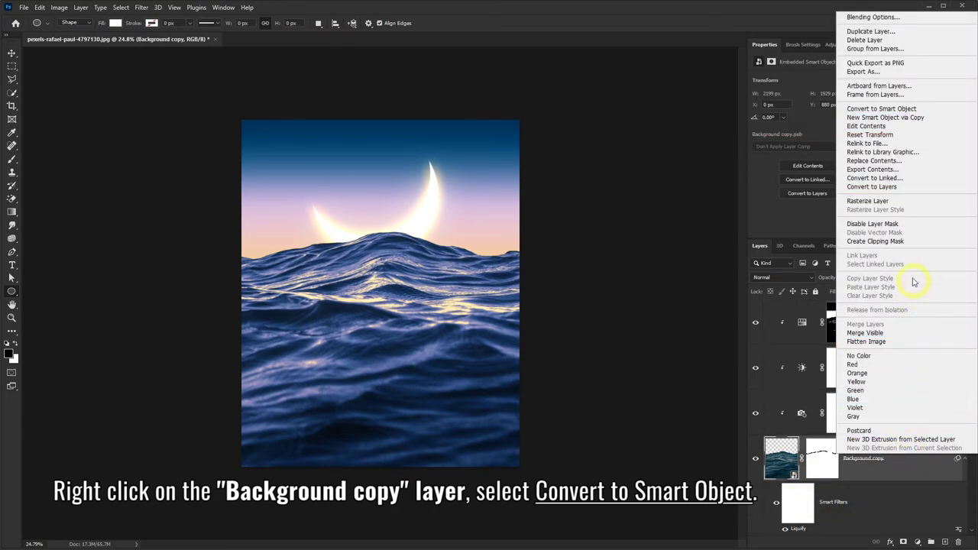
left_click(883, 112)
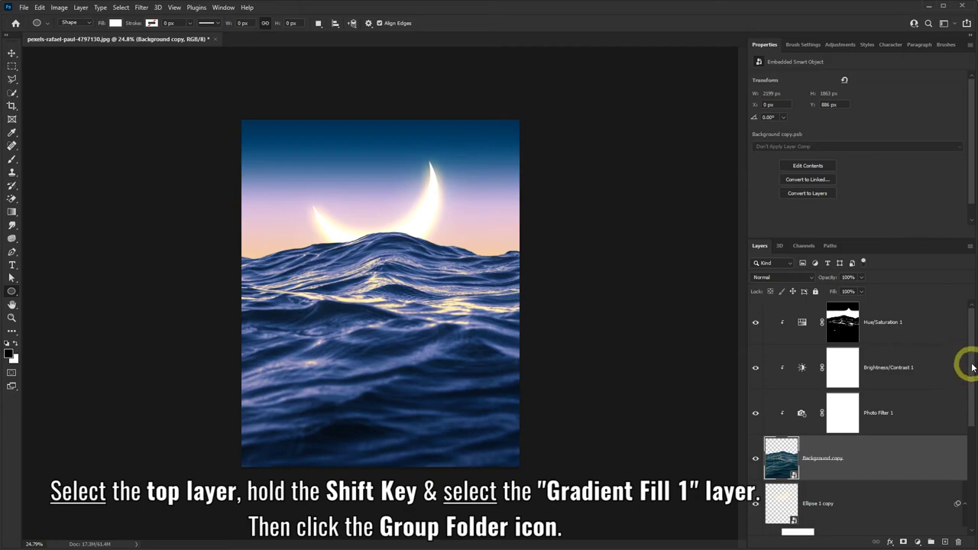
Step: Select all layers from Hue/Saturation 1 down to Gradient Fill 1 and group them as Group 1
left_click(933, 321)
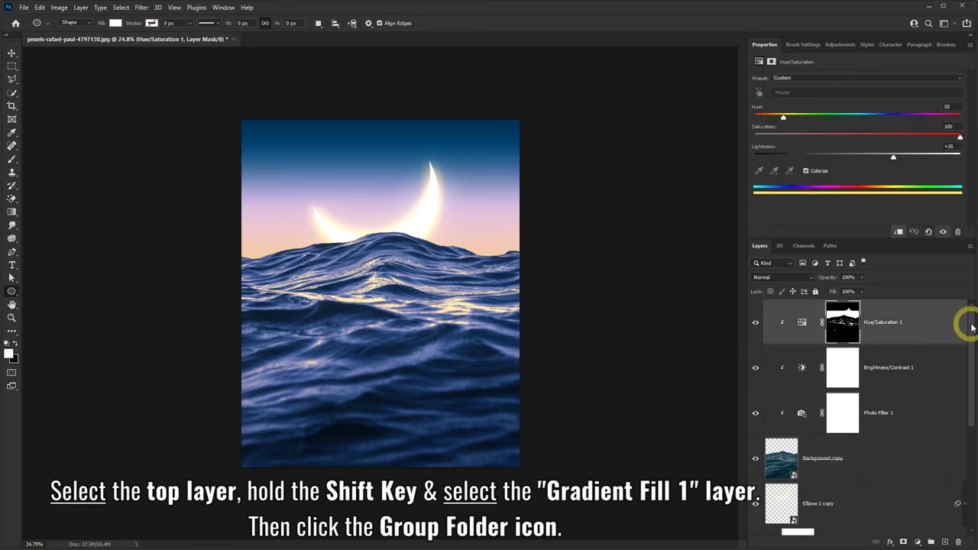
left_click_drag(972, 327, 974, 455)
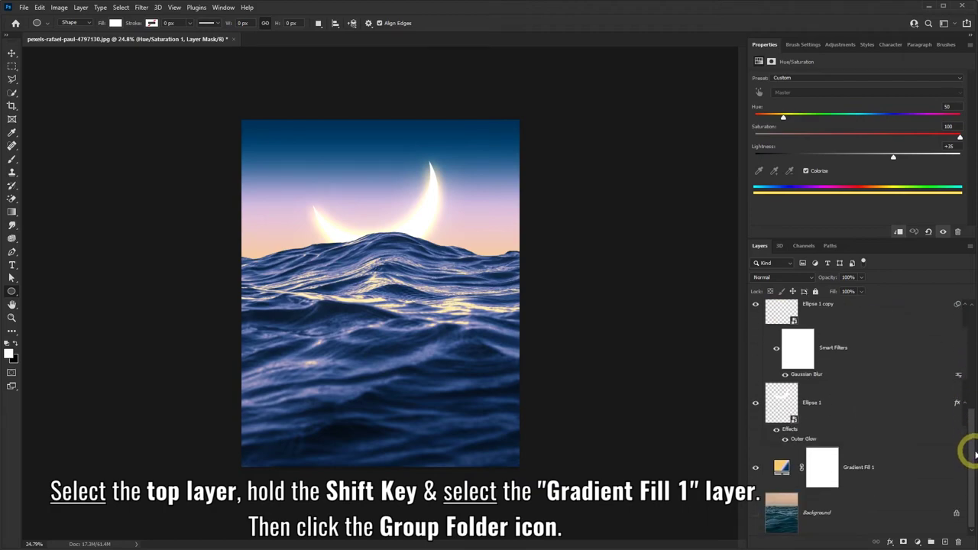
left_click(910, 464, "shift")
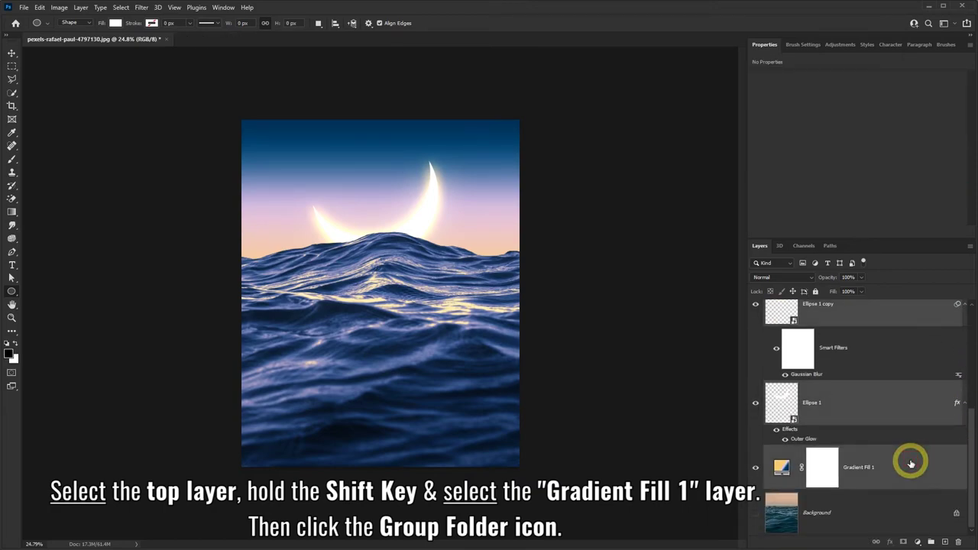
mouse_move(970, 449)
left_mouse_down()
mouse_move(967, 312)
mouse_move(971, 442)
left_mouse_up()
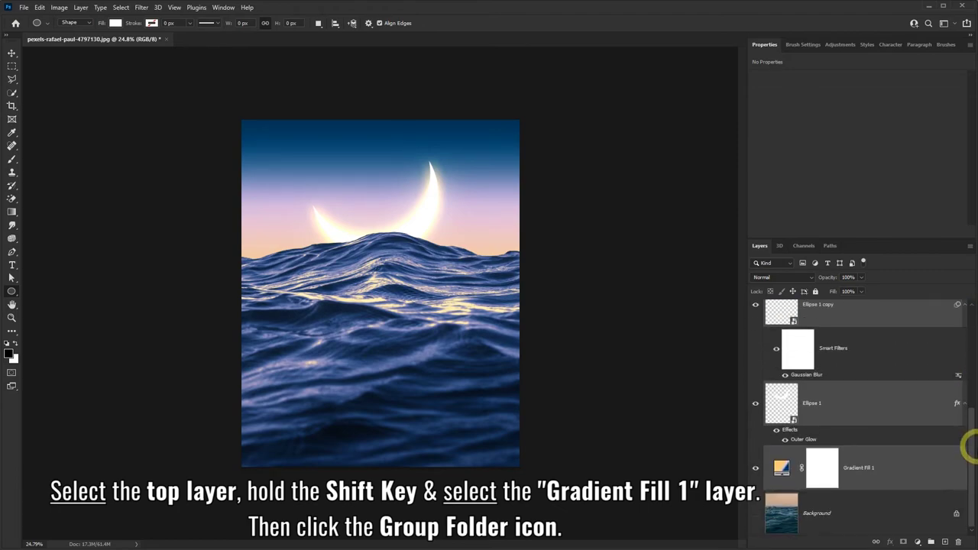
left_click(931, 542)
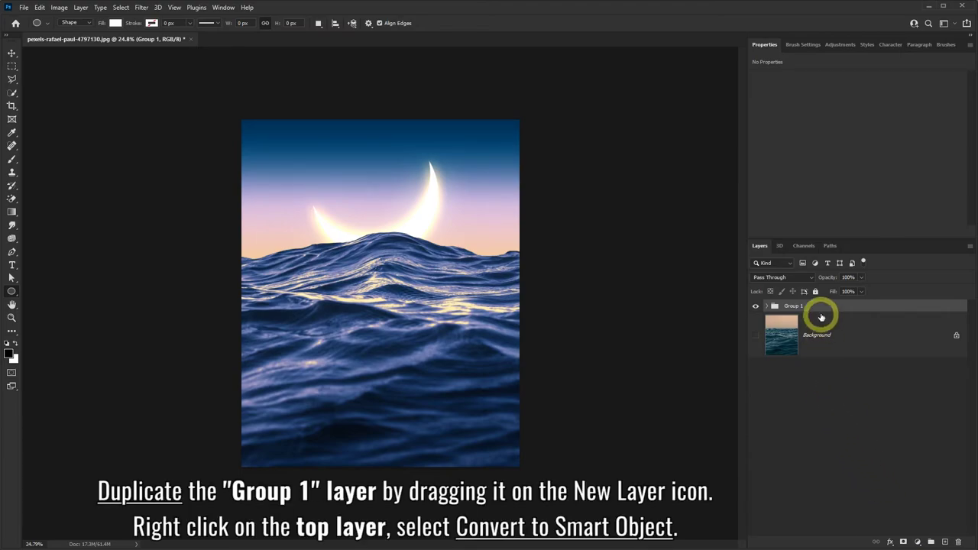
Step: Duplicate Group 1 and convert Group 1 copy into an embedded smart object
left_click_drag(821, 308, 945, 543)
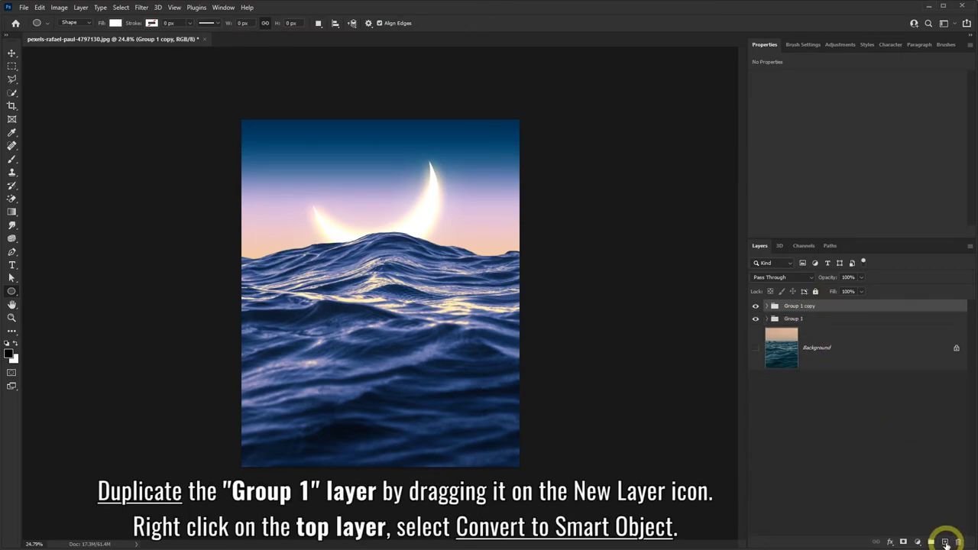
right_click(830, 309)
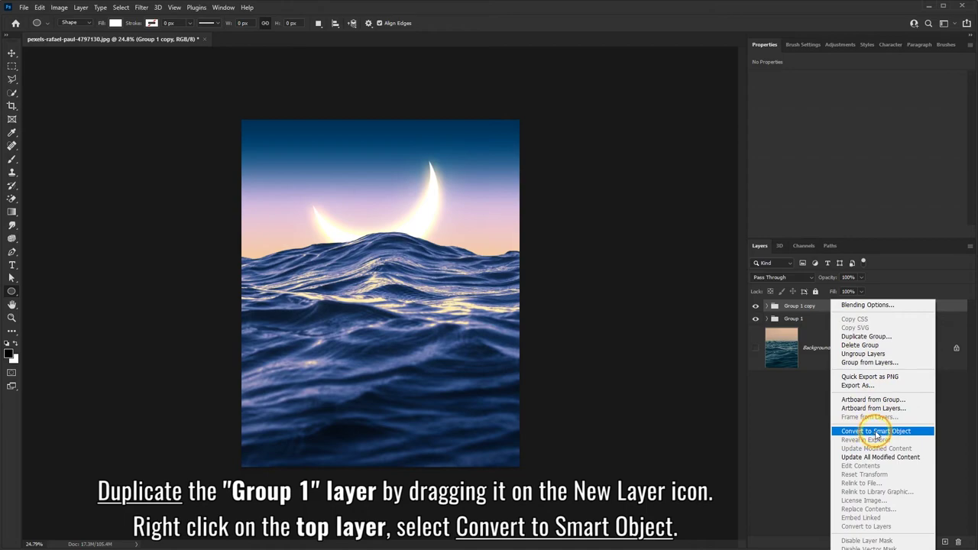
left_click(876, 432)
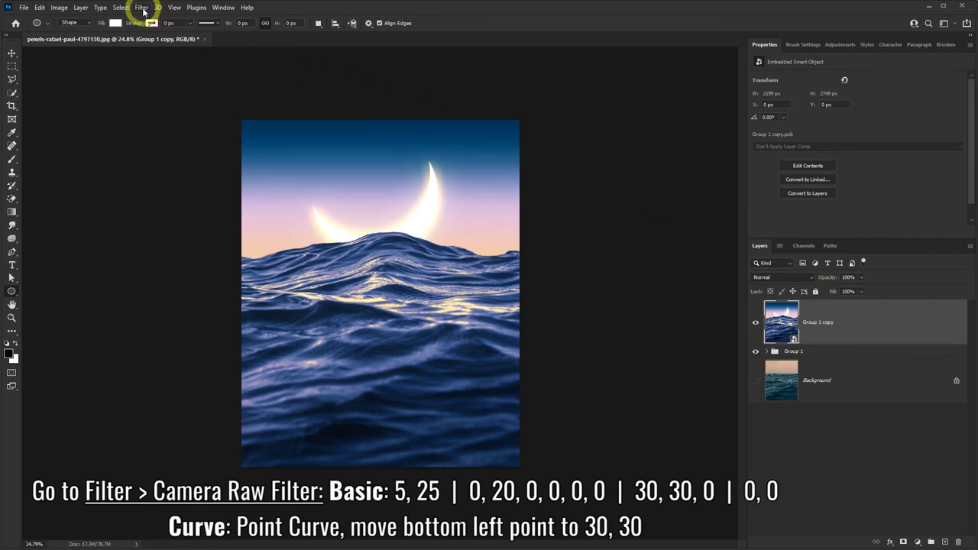
Step: Open the Camera Raw Filter on Group 1 copy with the Basic panel expanded
left_click(143, 9)
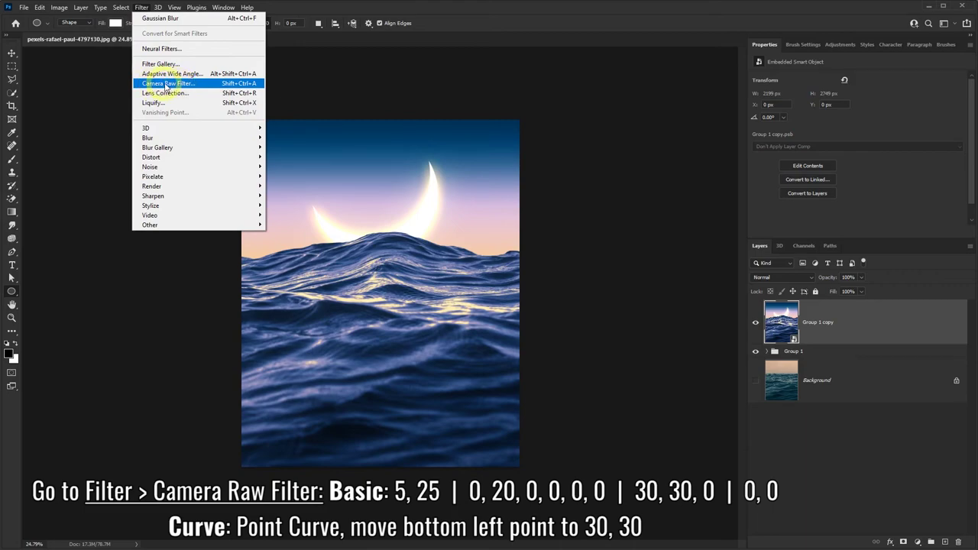
left_click(169, 86)
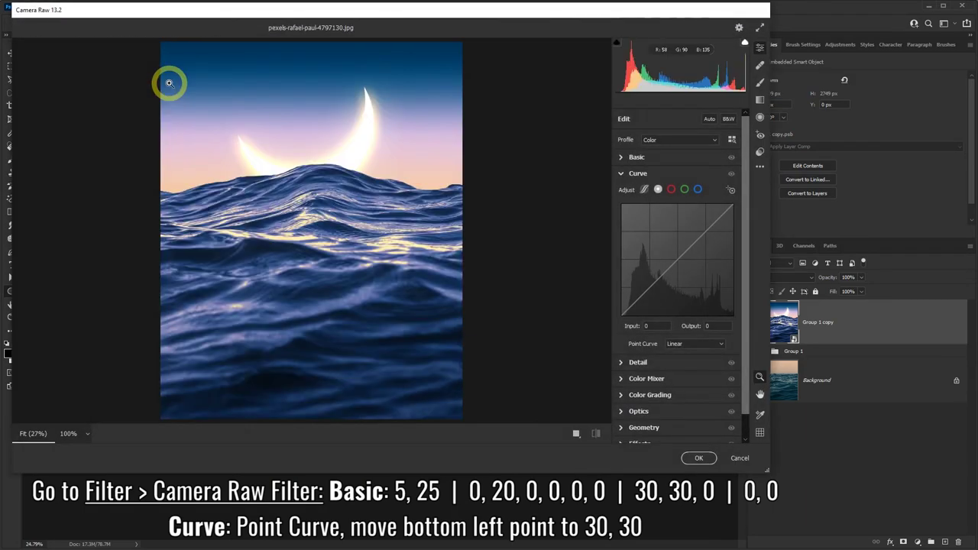
left_click(623, 175)
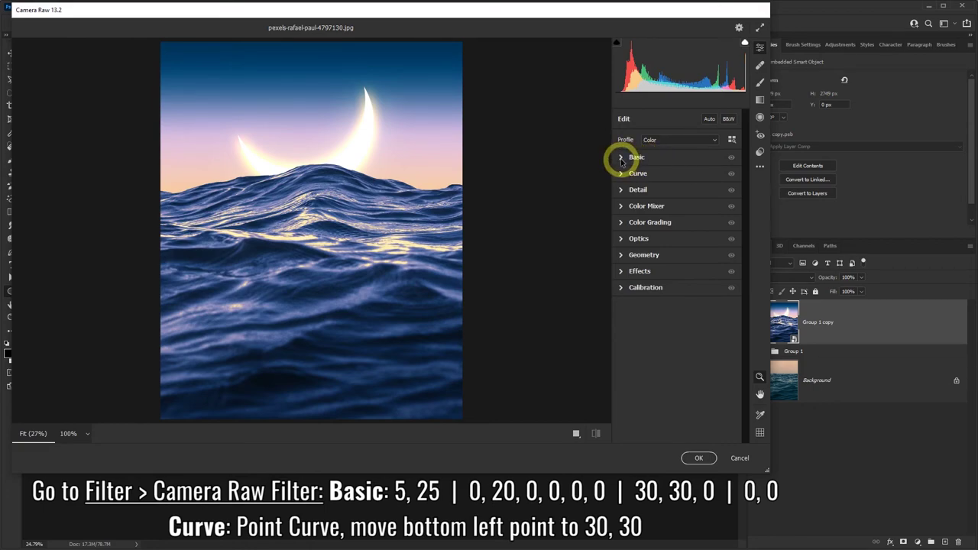
left_click(621, 158)
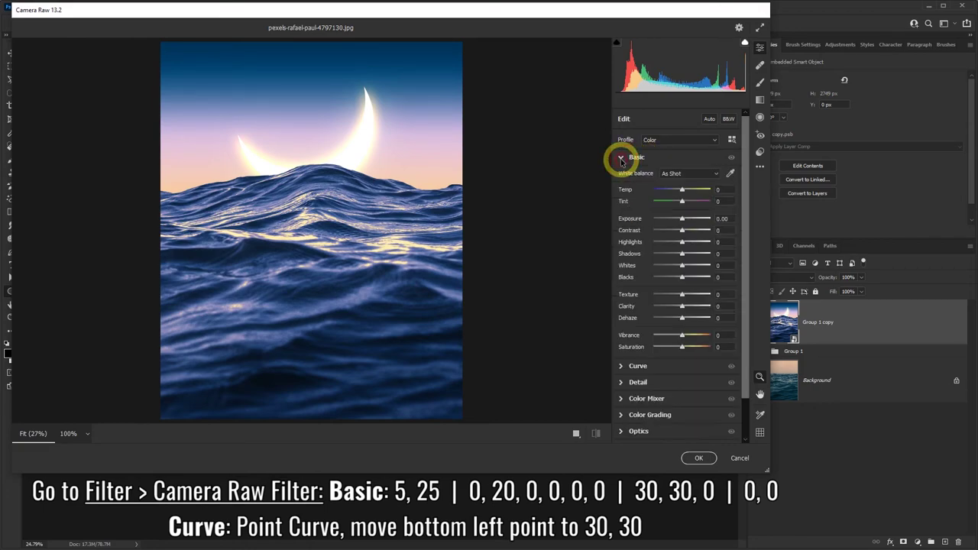
Step: Set Camera Raw Temp to +5 and Tint to +25
type("5")
key("Return")
left_click(721, 201)
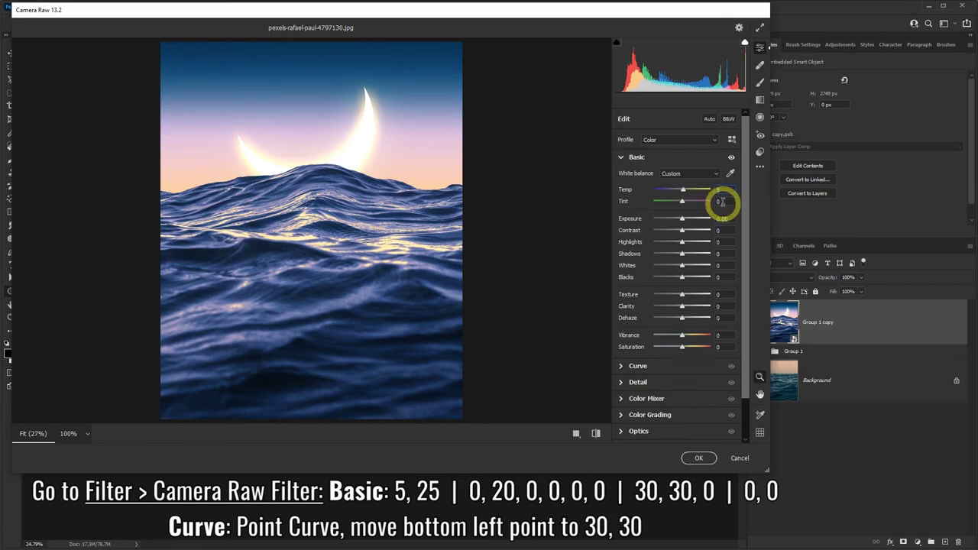
type("25")
key("Return")
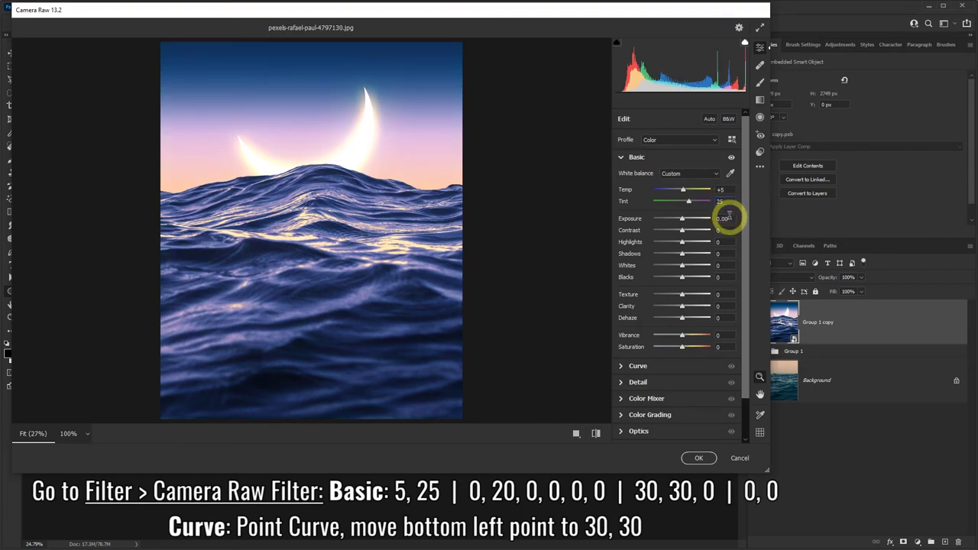
Step: Set Contrast +20, Texture +30 and Clarity +30
left_click(722, 230)
type("2")
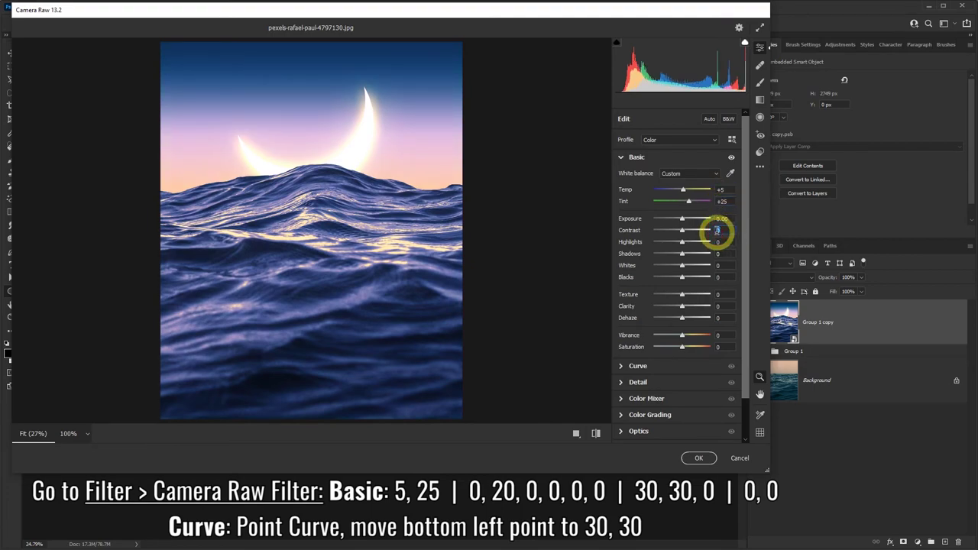
type("0")
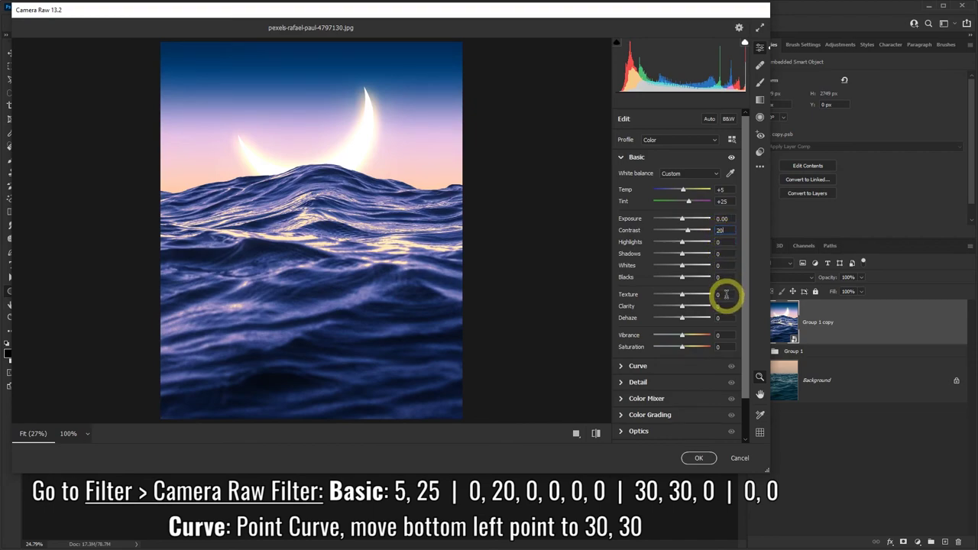
left_click(722, 295)
type("30")
left_click(718, 306)
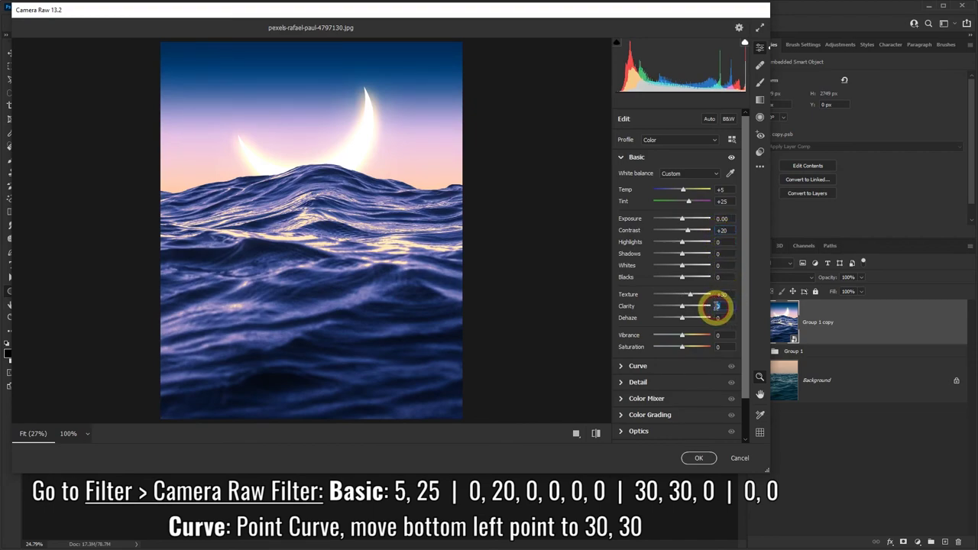
type("30")
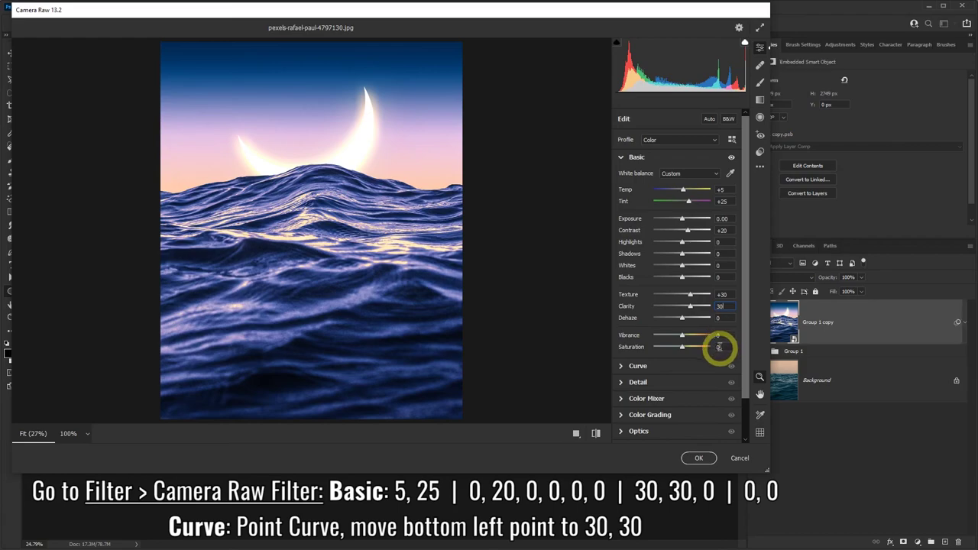
scroll(742, 302, "down", 1)
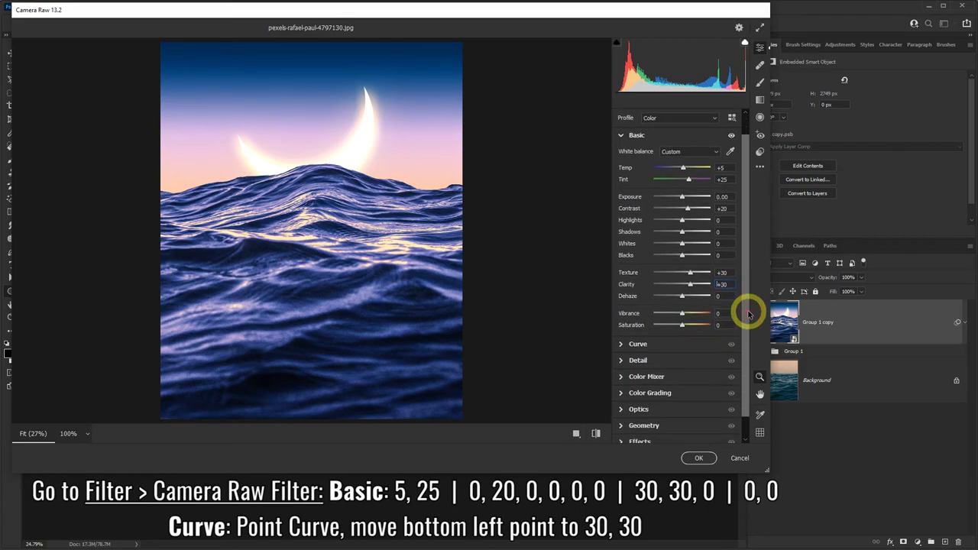
Step: Raise the point curve's black point to Input 30, Output 30 and apply the Camera Raw filter
left_click(621, 346)
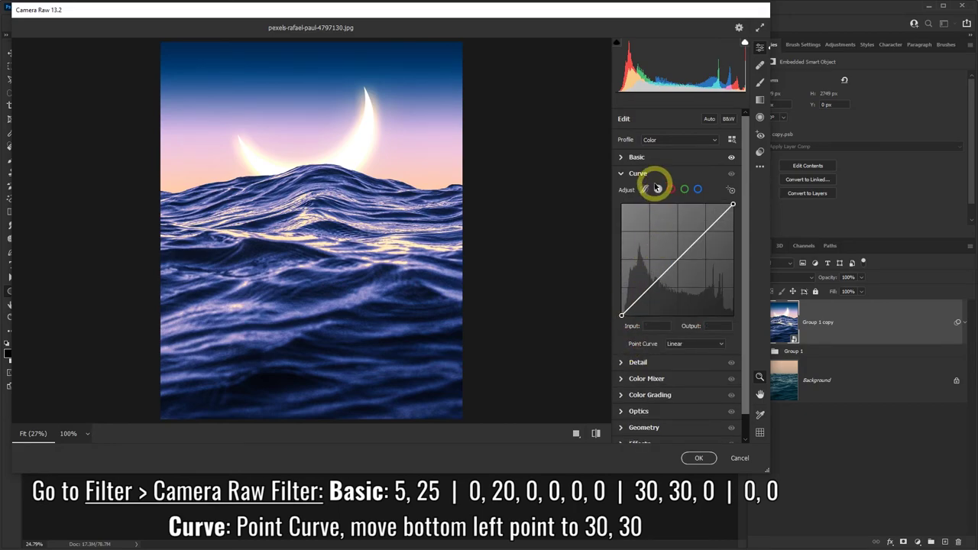
left_click(621, 315)
left_click_drag(621, 314, 631, 303)
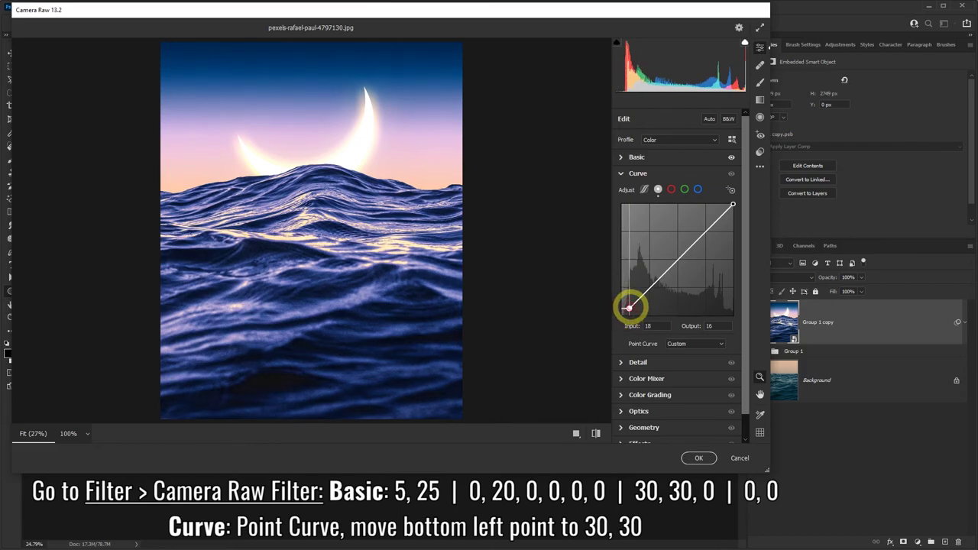
left_click(631, 326)
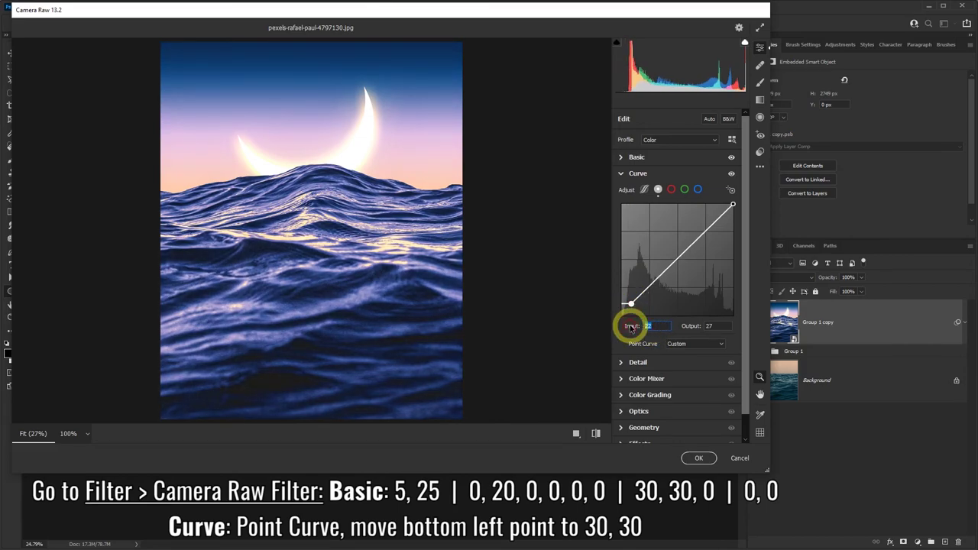
type("30")
key("Tab")
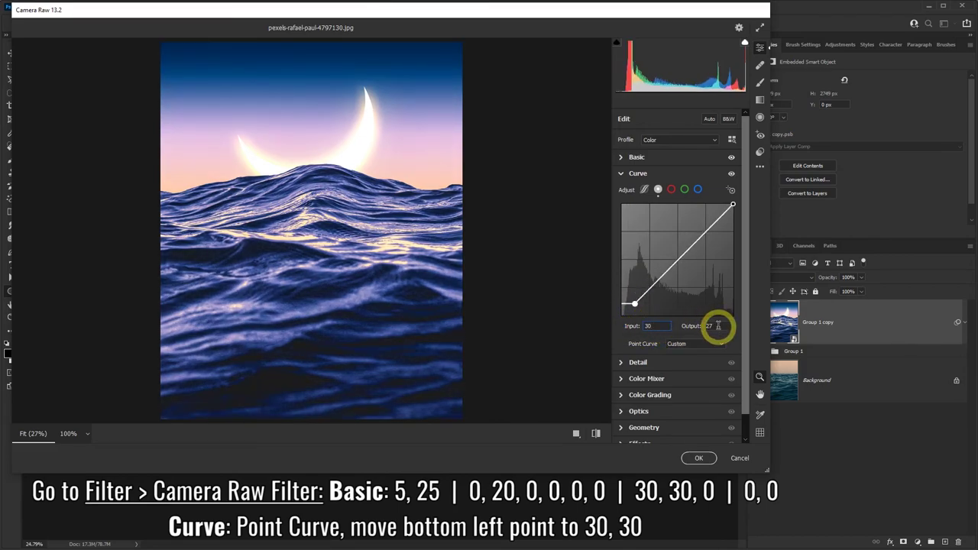
type("30")
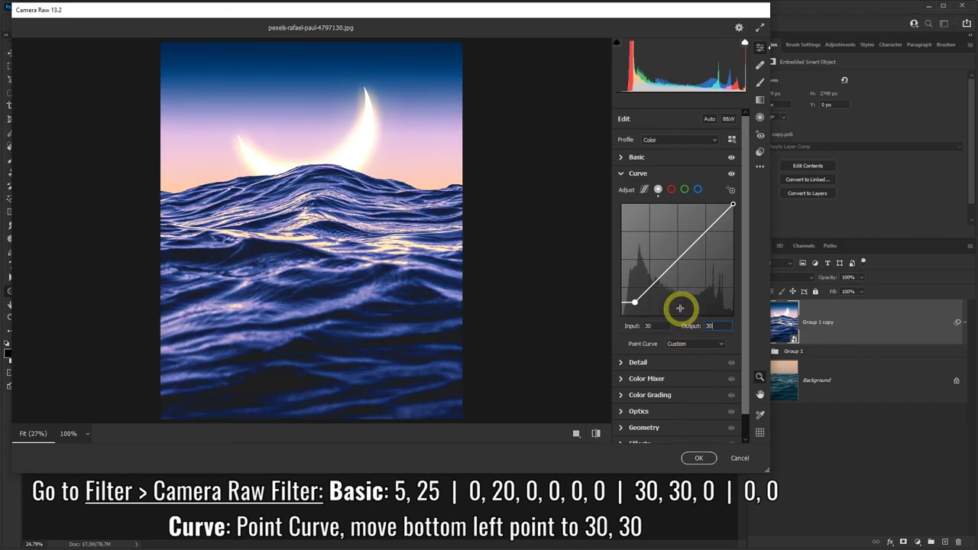
left_click(699, 457)
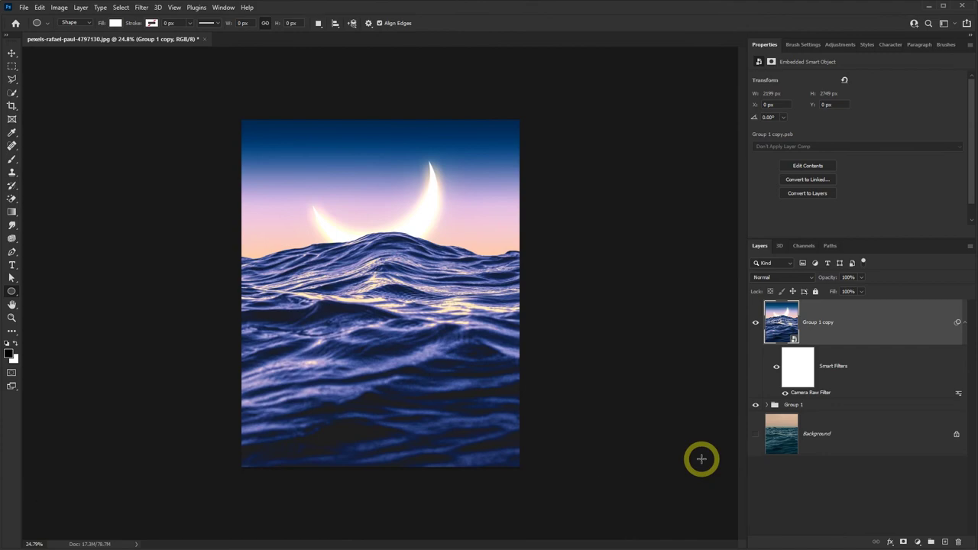
Step: Toggle Group 1 copy's visibility to compare the filtered result with the original
left_click(756, 323)
left_click(755, 323)
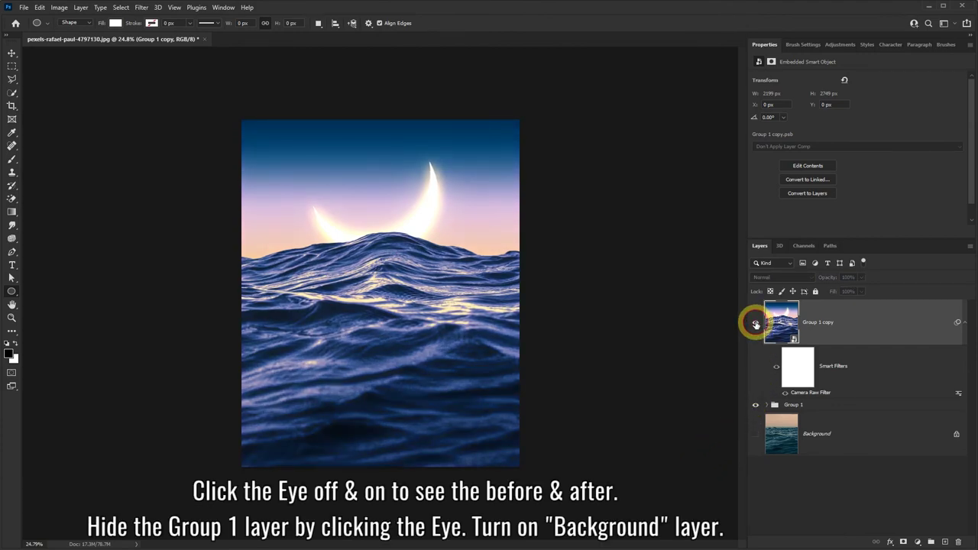
left_click(756, 323)
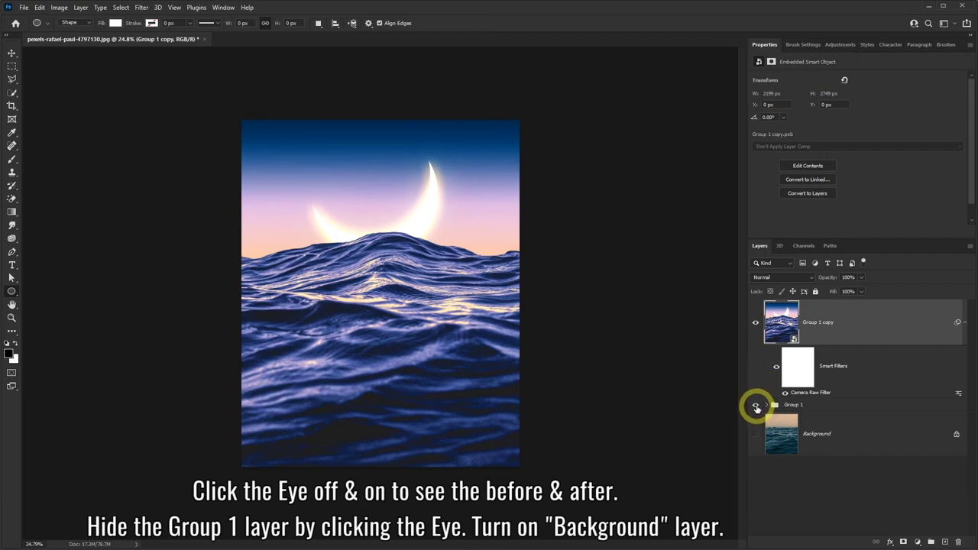
Step: Hide Group 1, show the Background layer, and compare Group 1 copy against it again
left_click(756, 406)
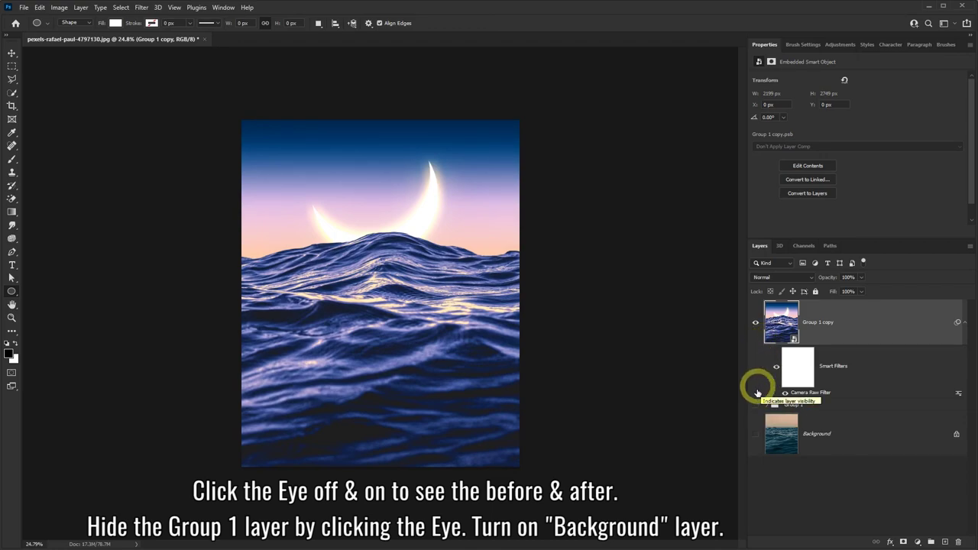
left_click(756, 434)
left_click(754, 324)
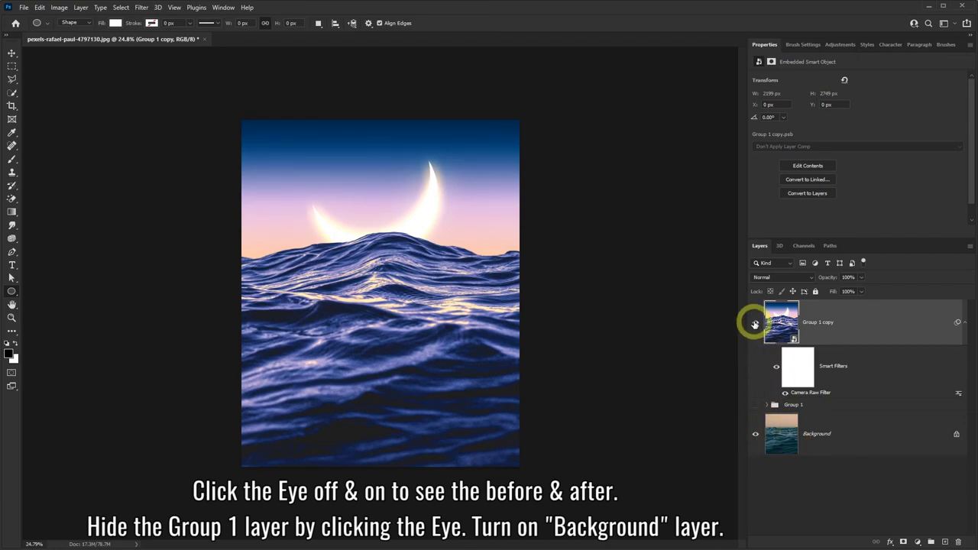
left_click(754, 324)
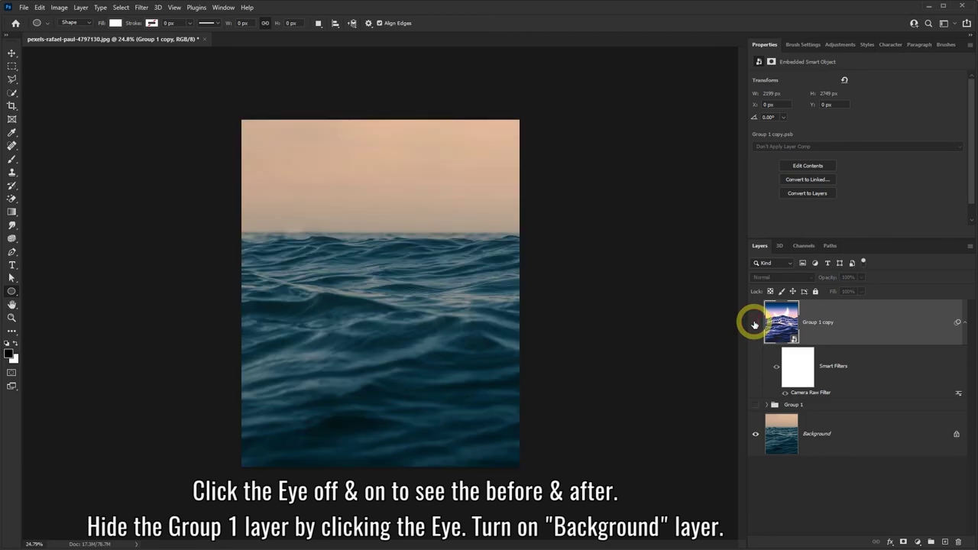
left_click(755, 324)
left_click(754, 324)
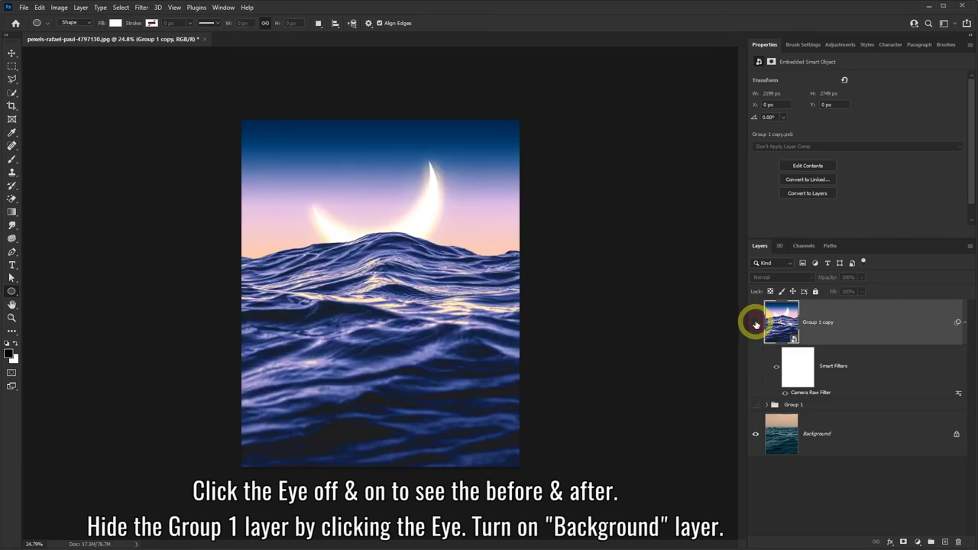
left_click(756, 324)
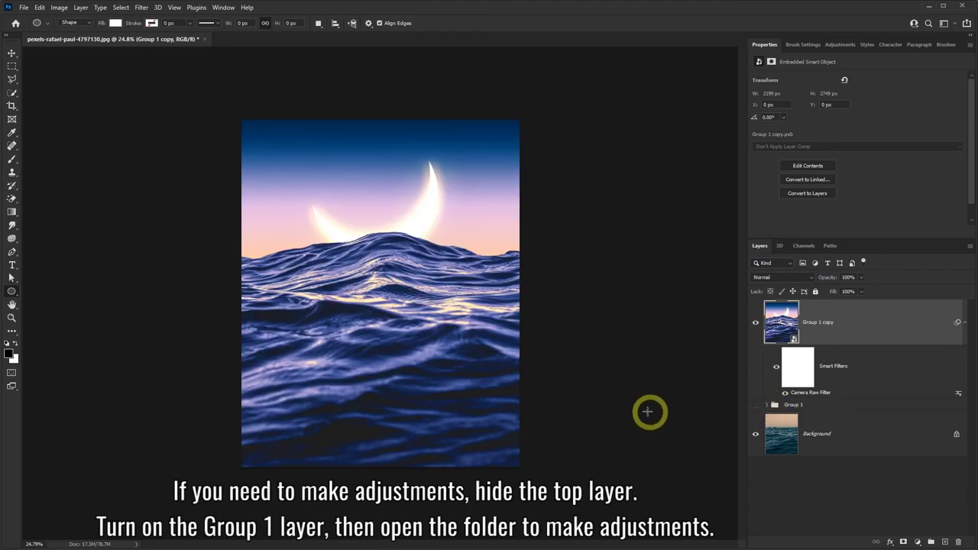
left_click(766, 404)
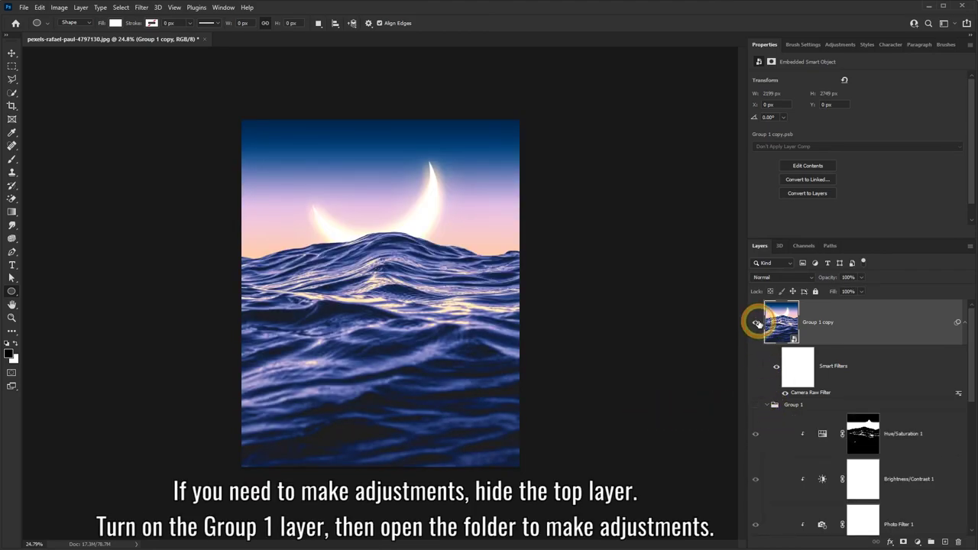
left_click(755, 323)
left_click(755, 404)
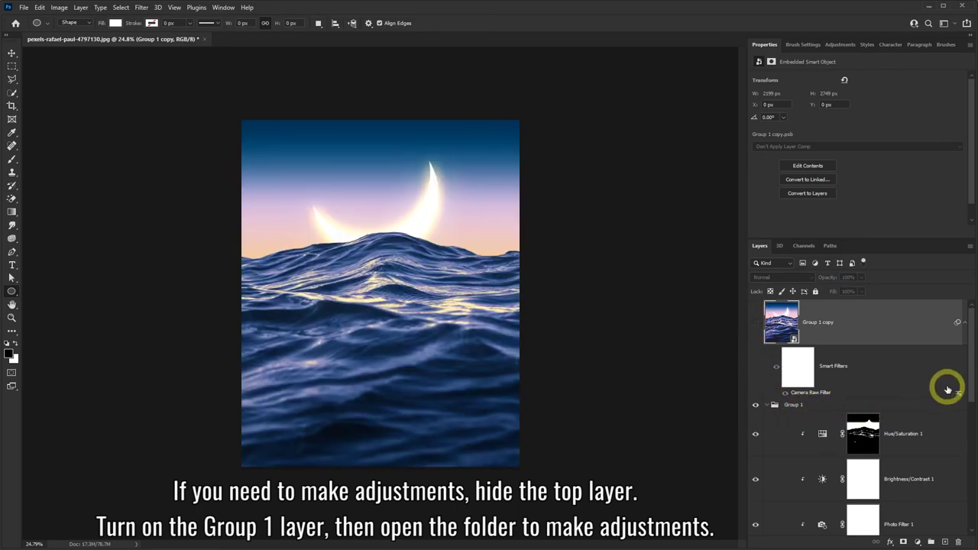
scroll(967, 397, "down", 2)
scroll(964, 428, "down", 2)
scroll(963, 473, "down", 2)
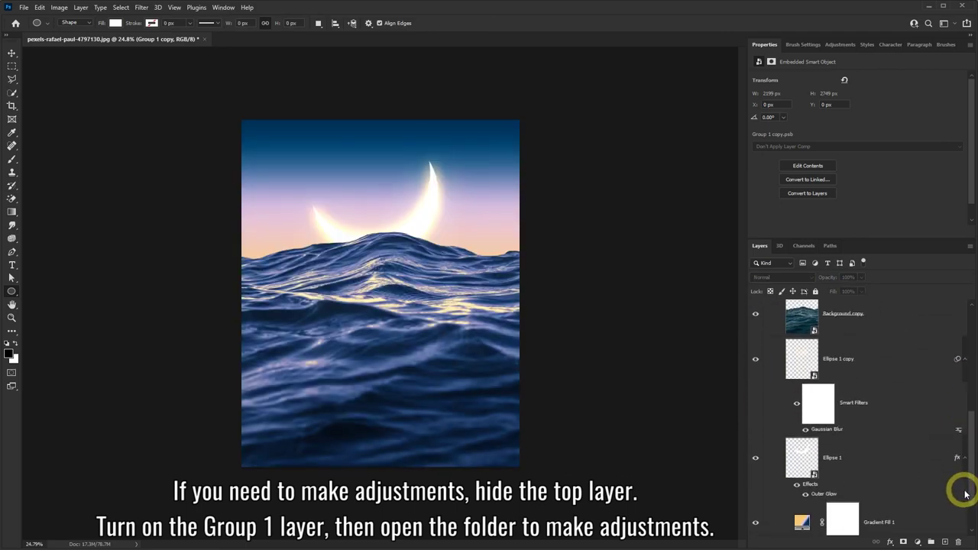
scroll(964, 495, "up", 2)
scroll(961, 497, "up", 1)
scroll(966, 450, "up", 2)
scroll(968, 397, "up", 2)
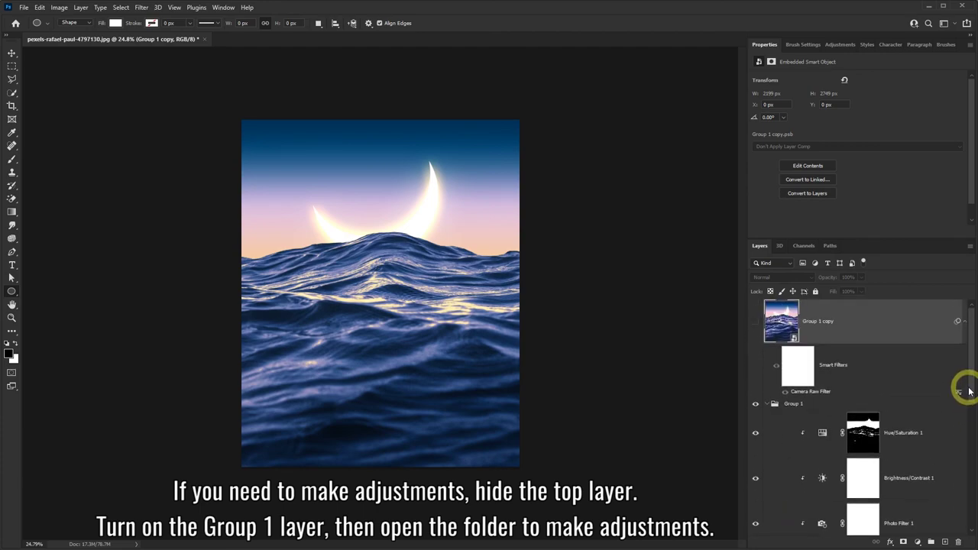
left_click(767, 405)
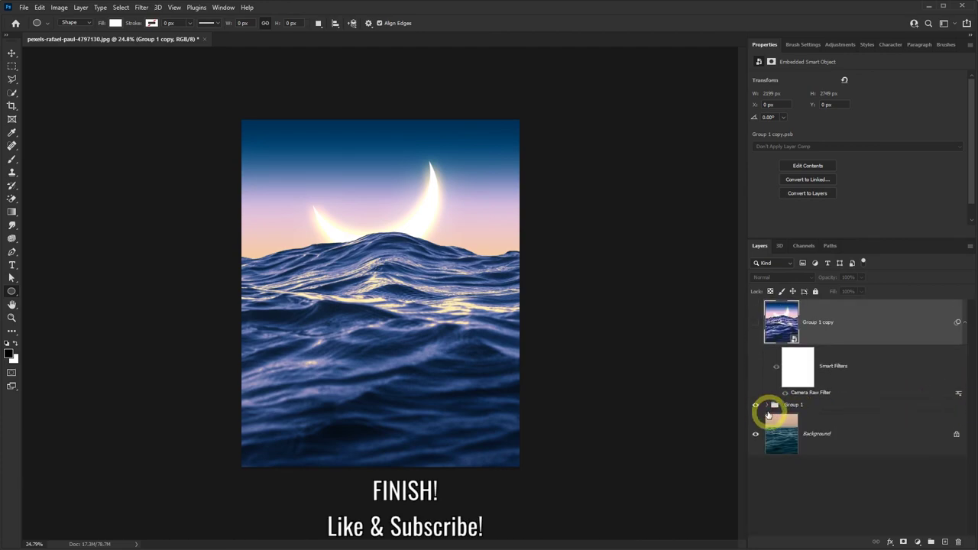
left_click(755, 405)
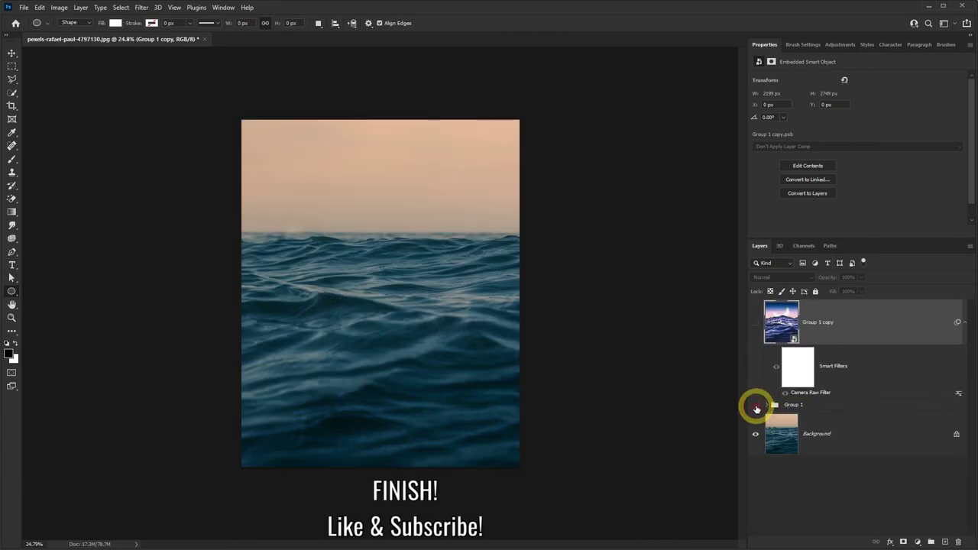
left_click(755, 324)
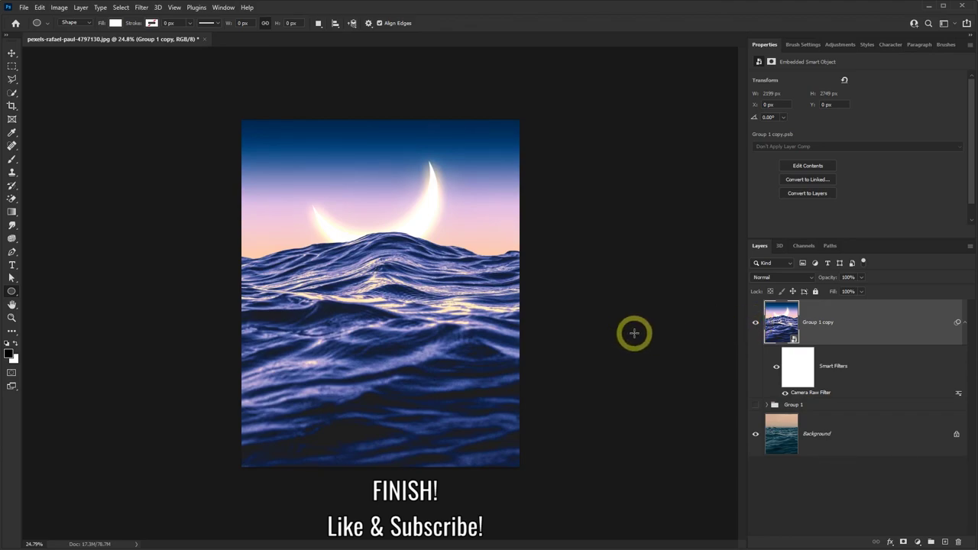